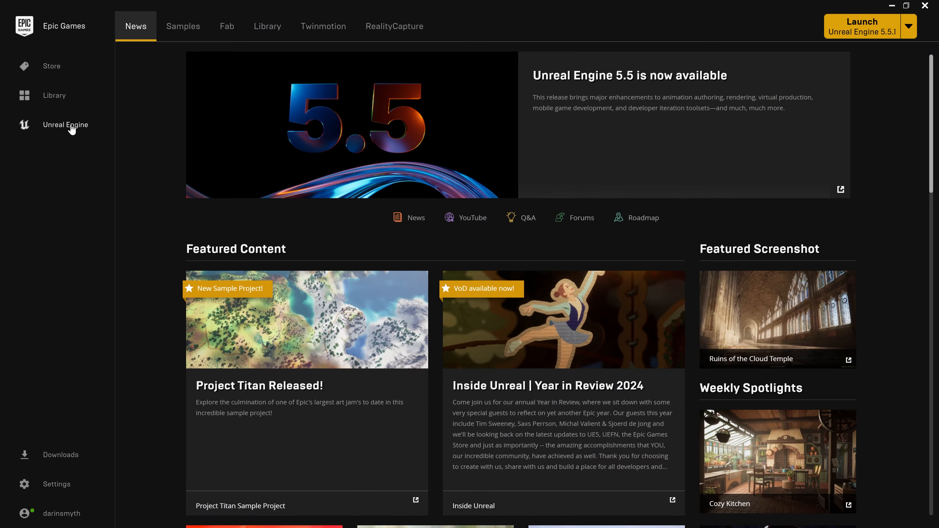
# - Launch Unreal Engine 5.5.1 from the engine library and choose the Third Person template in the Games category
pyautogui.click(251, 40)
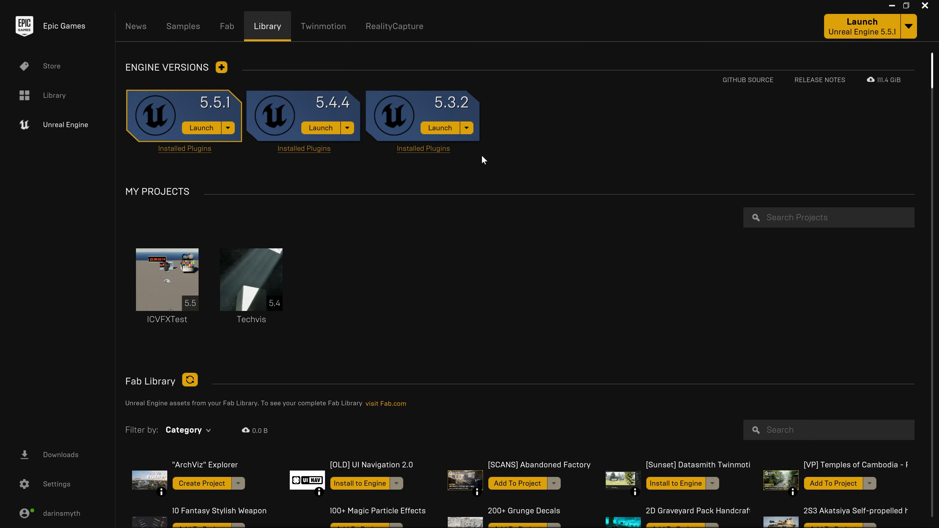
pyautogui.click(208, 129)
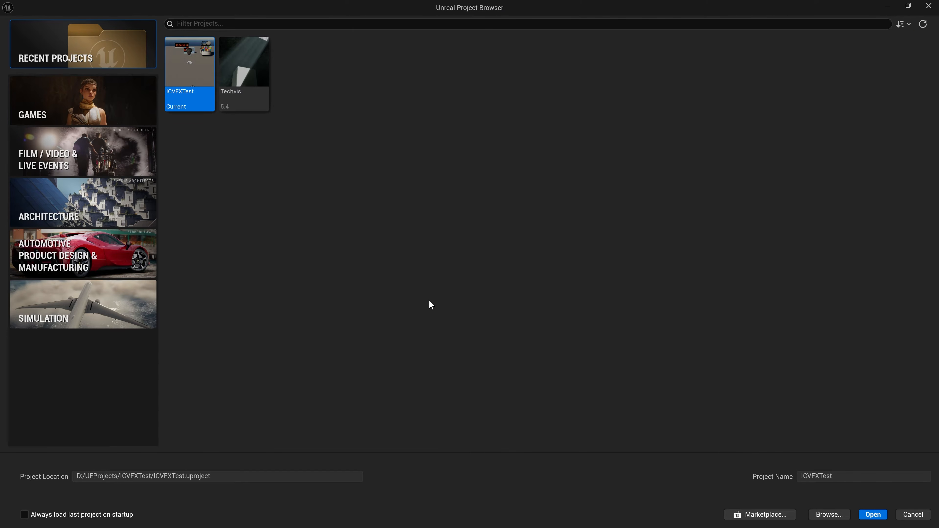
pyautogui.click(106, 116)
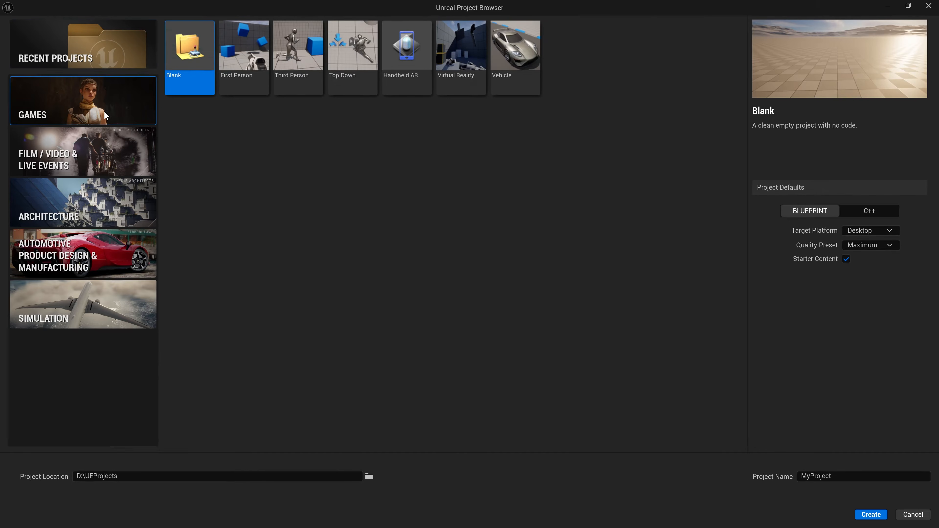
pyautogui.click(312, 62)
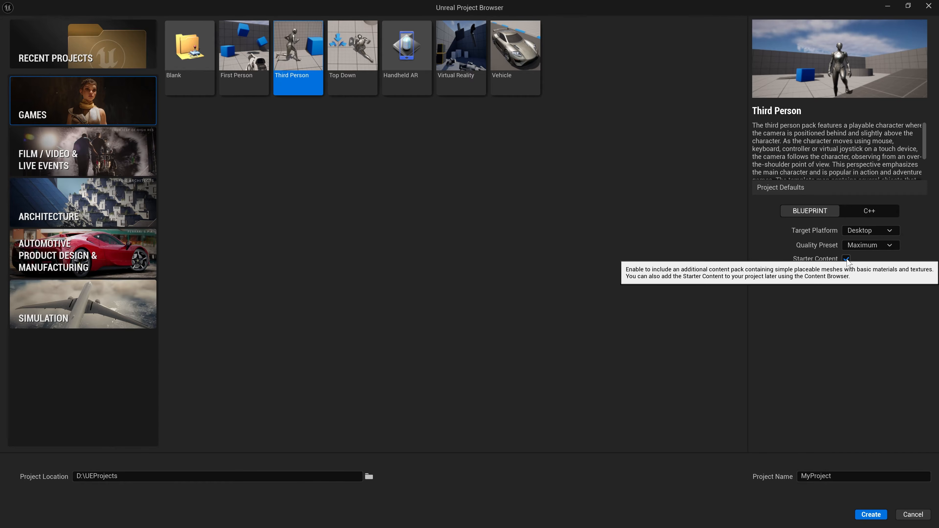
# - Name the new project MUTest and create it
pyautogui.click(833, 476)
pyautogui.moveTo(832, 477); pyautogui.dragTo(800, 477)
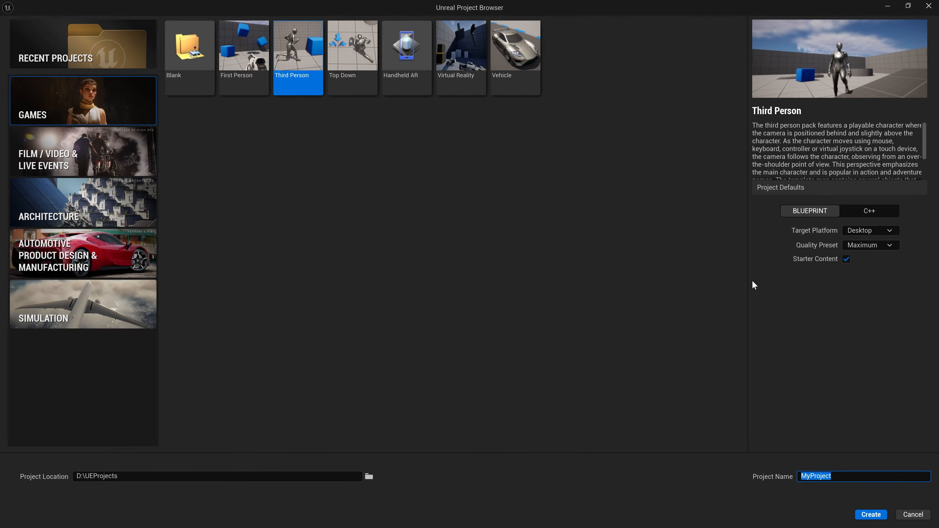
pyautogui.write('MUTest')
pyautogui.moveTo(827, 478); pyautogui.dragTo(801, 478)
pyautogui.click(849, 451)
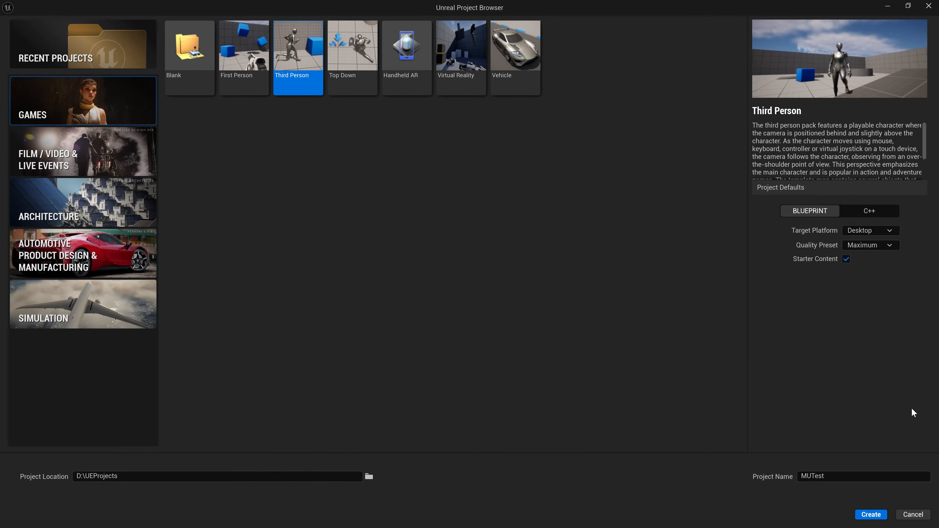
pyautogui.click(873, 516)
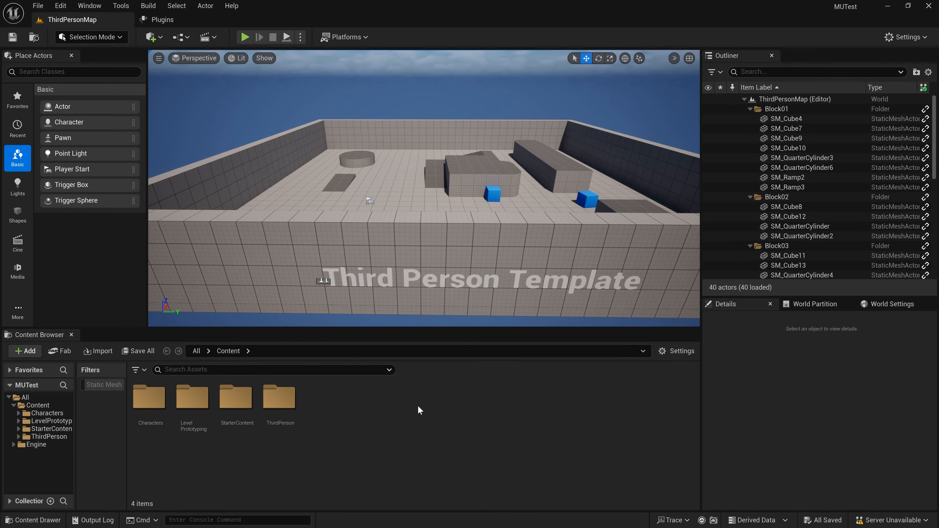
# - Play-test the Third Person map in the editor, then stop the play session
pyautogui.moveTo(436, 216); pyautogui.dragTo(459, 219, button='right')
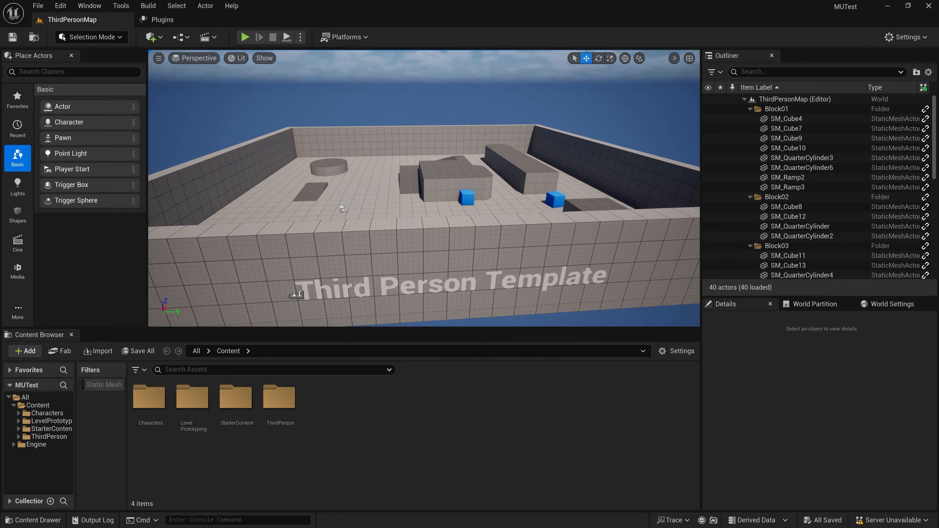
pyautogui.click(244, 37)
pyautogui.click(400, 205)
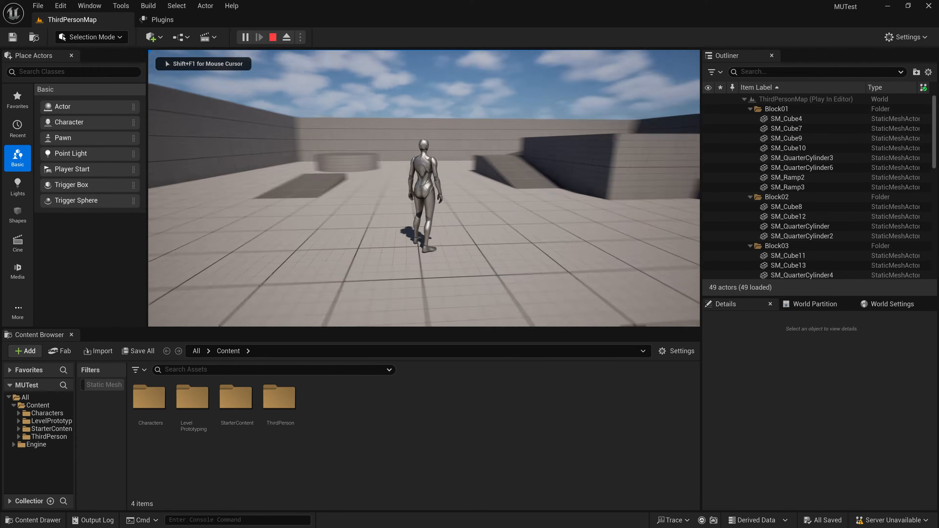
pyautogui.press('Escape')
pyautogui.moveTo(504, 161); pyautogui.dragTo(520, 170, button='right')
pyautogui.press('s')
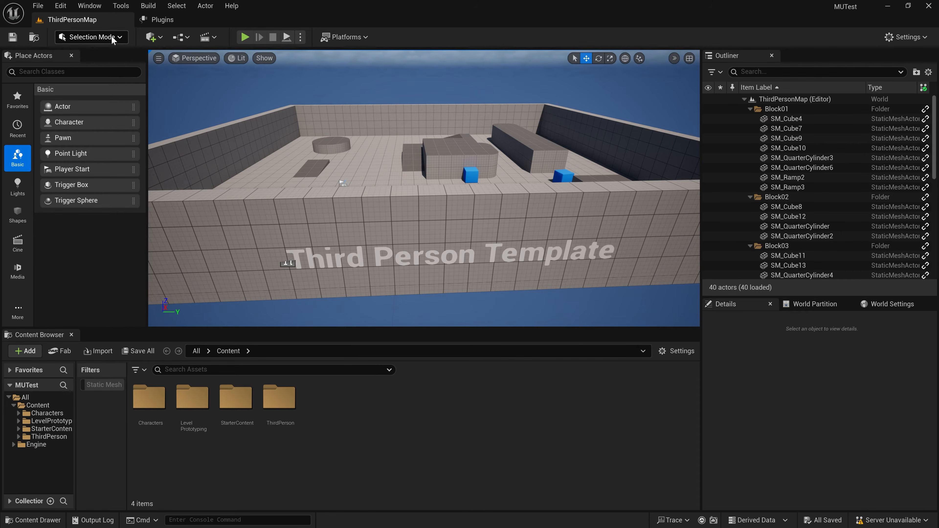
# - Open the project's plugin list and search for "multi user"
pyautogui.click(61, 6)
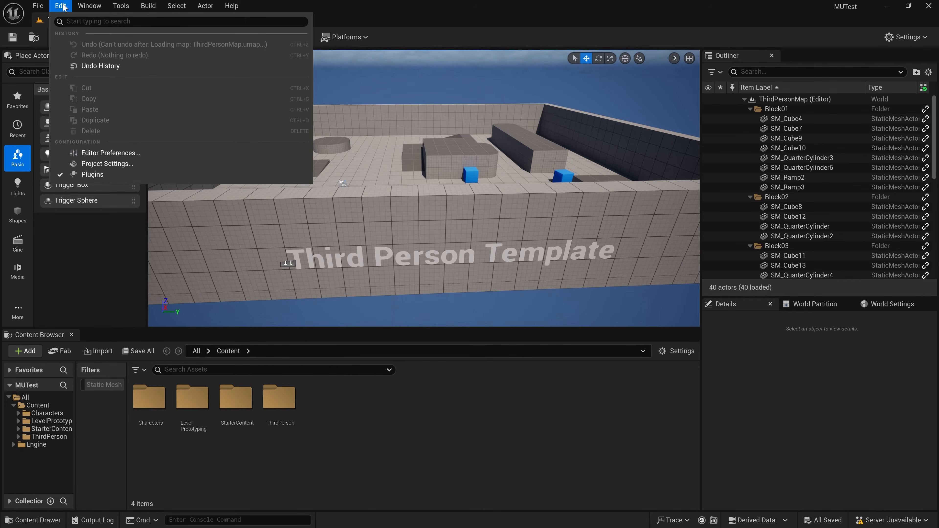
pyautogui.click(109, 177)
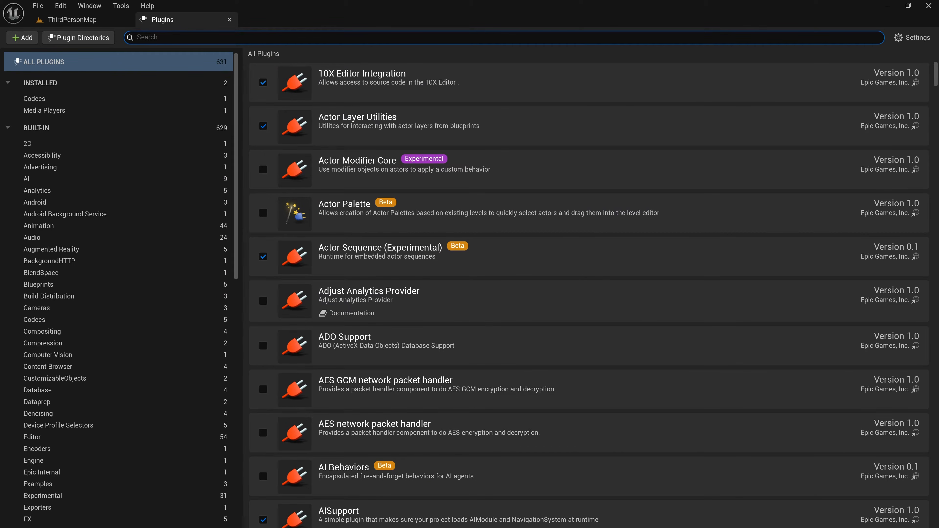
pyautogui.write('mutli user')
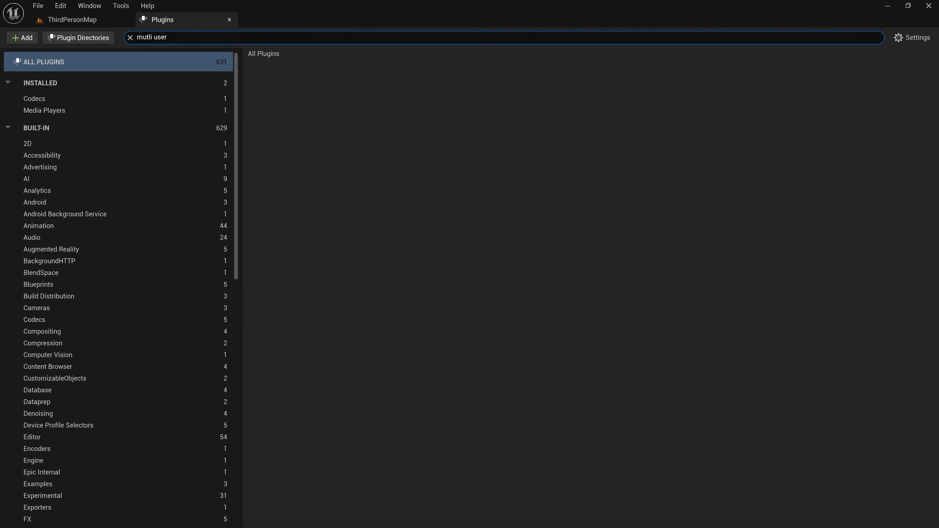
pyautogui.press('BackSpace')
pyautogui.press('BackSpace')
pyautogui.press('BackSpace')
pyautogui.press('BackSpace')
pyautogui.press('BackSpace')
pyautogui.press('BackSpace')
pyautogui.press('BackSpace')
pyautogui.press('BackSpace')
pyautogui.write('lti user')
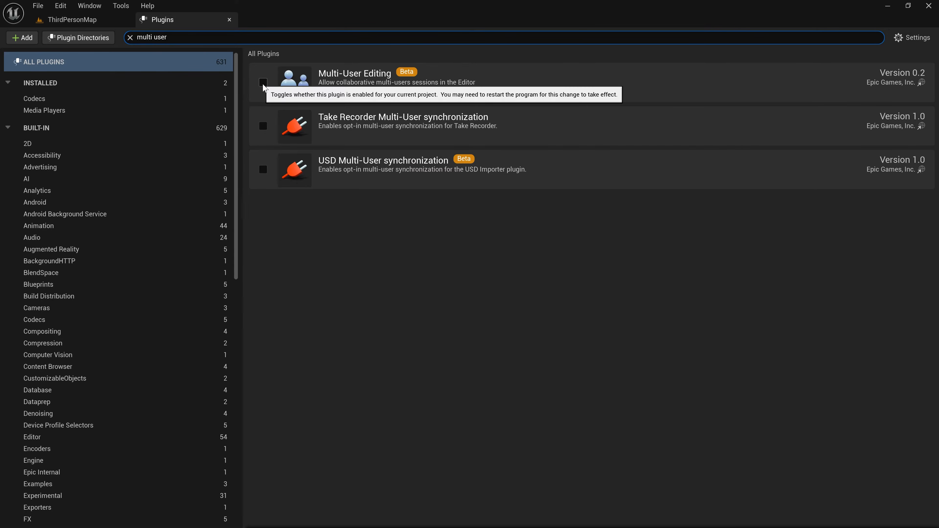
# - Enable the Multi-User Editing beta plugin and restart the editor
pyautogui.click(264, 86)
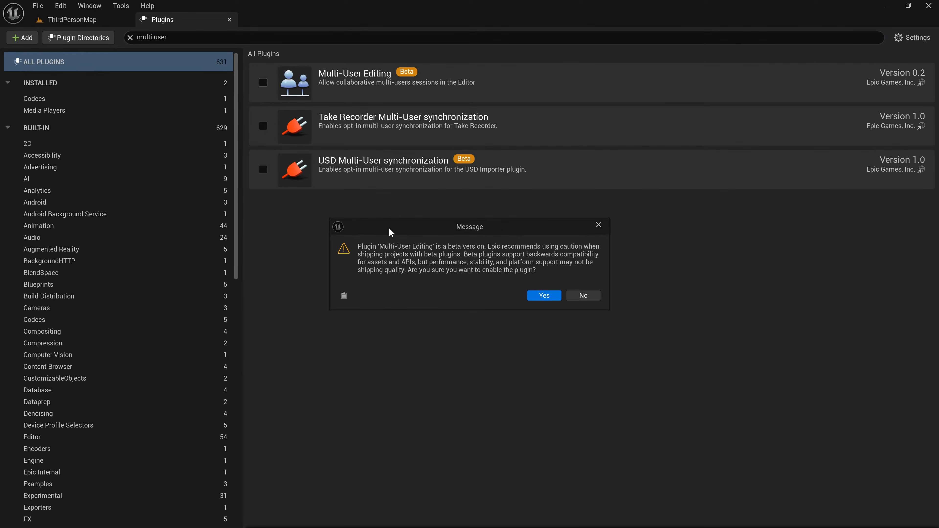
pyautogui.click(552, 300)
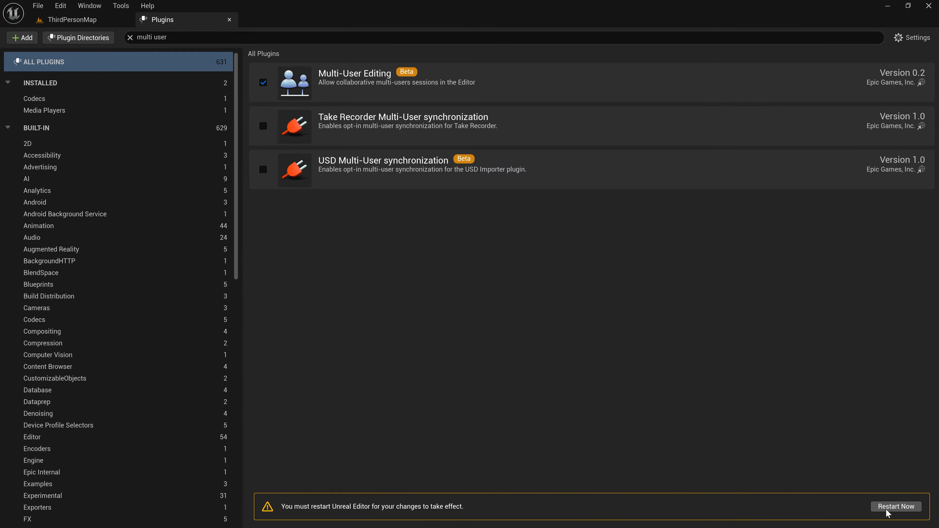
pyautogui.click(888, 511)
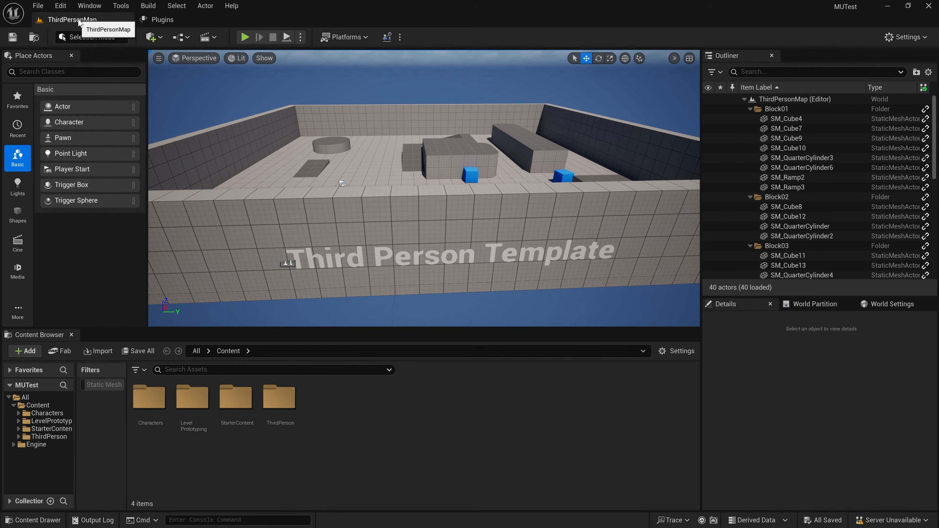
# - Open the Multi-User Browser and place its window over the level viewport
pyautogui.moveTo(434, 273)
pyautogui.mouseDown(button='right')
pyautogui.moveTo(401, 288)
pyautogui.moveTo(431, 280)
pyautogui.moveTo(422, 267)
pyautogui.moveTo(429, 271)
pyautogui.mouseUp(button='right')
pyautogui.press('s')
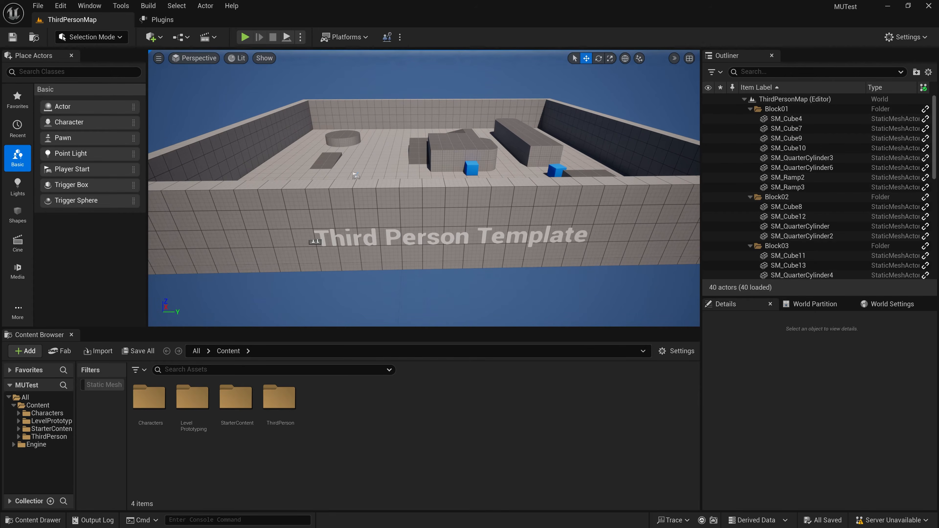
pyautogui.click(87, 8)
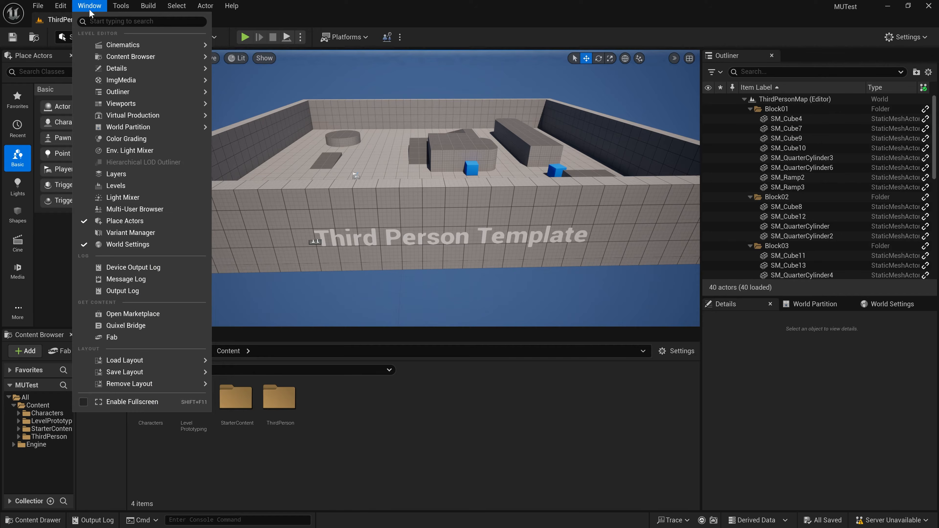
pyautogui.click(155, 209)
pyautogui.moveTo(371, 128); pyautogui.dragTo(460, 146)
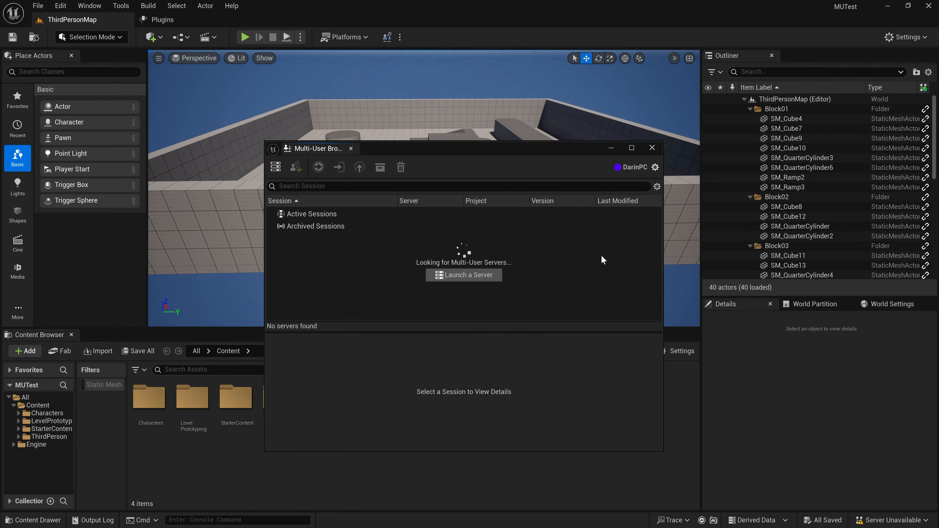
# - Open the Multi-User Editing settings and change the client's avatar color to a violet shade
pyautogui.click(654, 169)
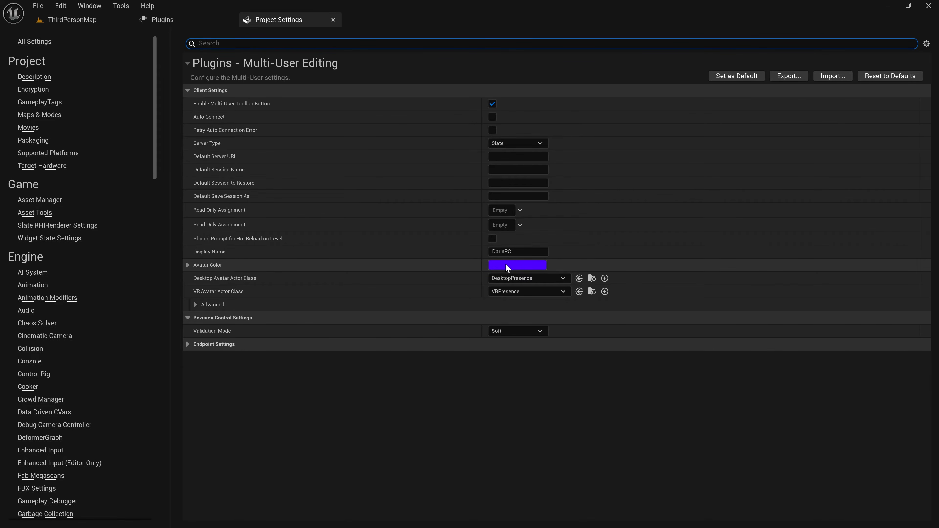
pyautogui.click(509, 270)
pyautogui.moveTo(566, 355); pyautogui.dragTo(546, 298)
pyautogui.click(642, 510)
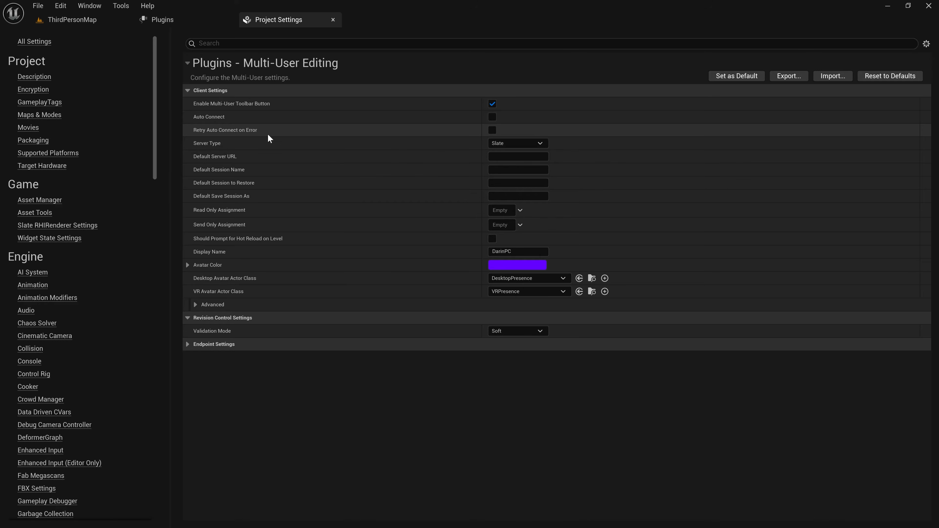
# - In the UDP Messaging plugin's project settings, set the Unicast Endpoint to 0.0.0.0:0
pyautogui.moveTo(154, 95); pyautogui.dragTo(178, 455)
pyautogui.click(185, 18)
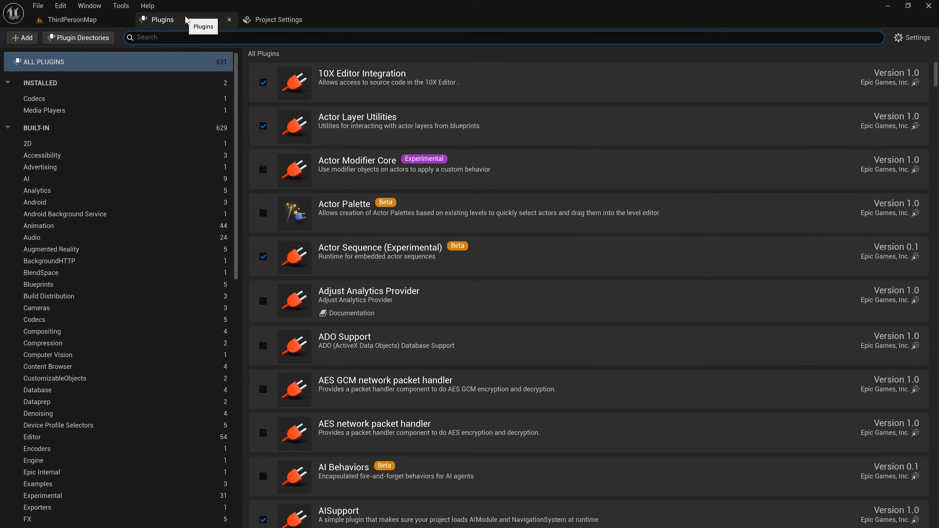
pyautogui.click(276, 18)
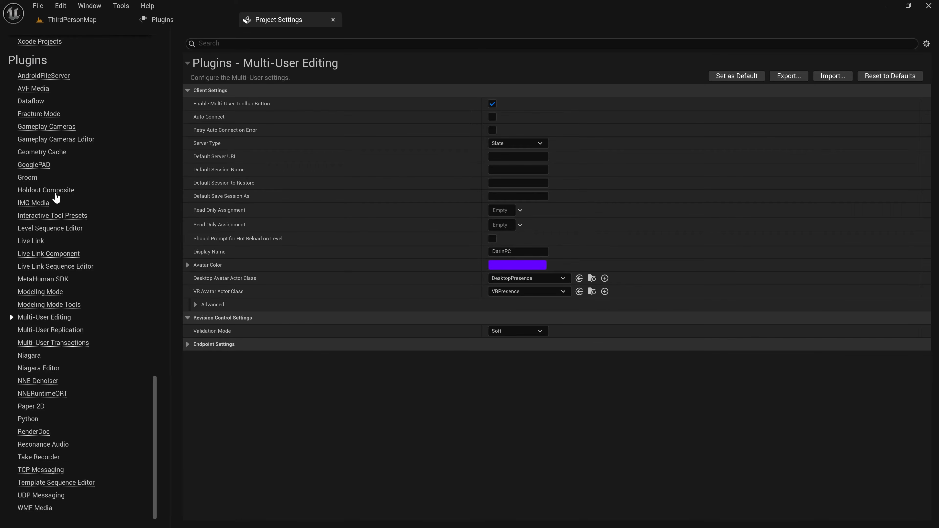
pyautogui.click(62, 499)
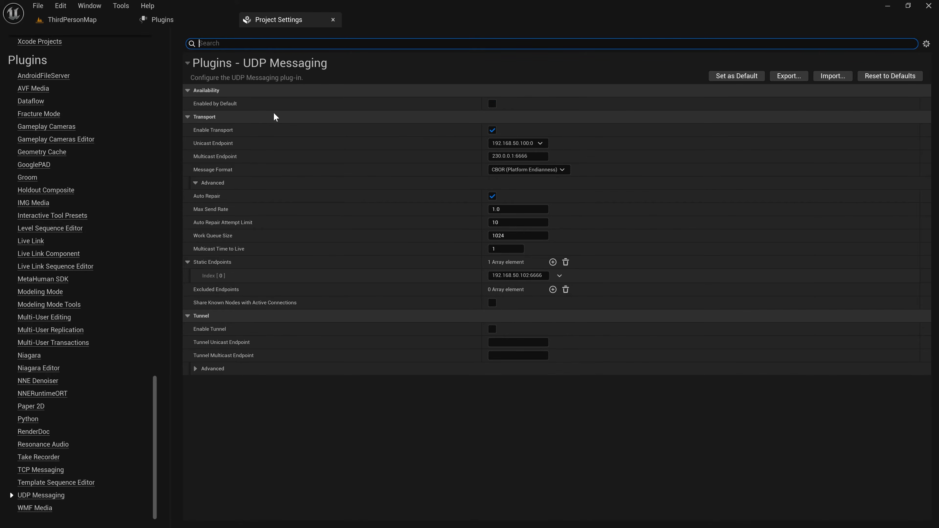
pyautogui.moveTo(227, 148)
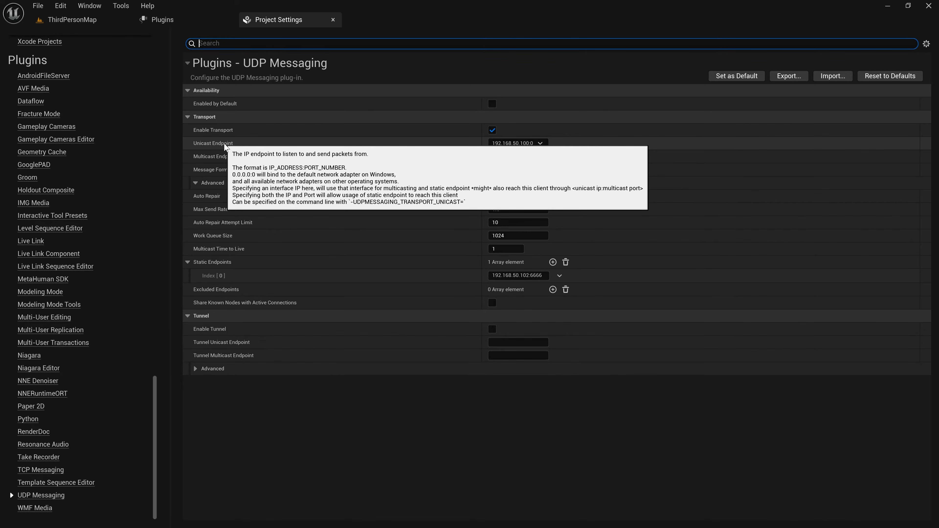
pyautogui.click(541, 144)
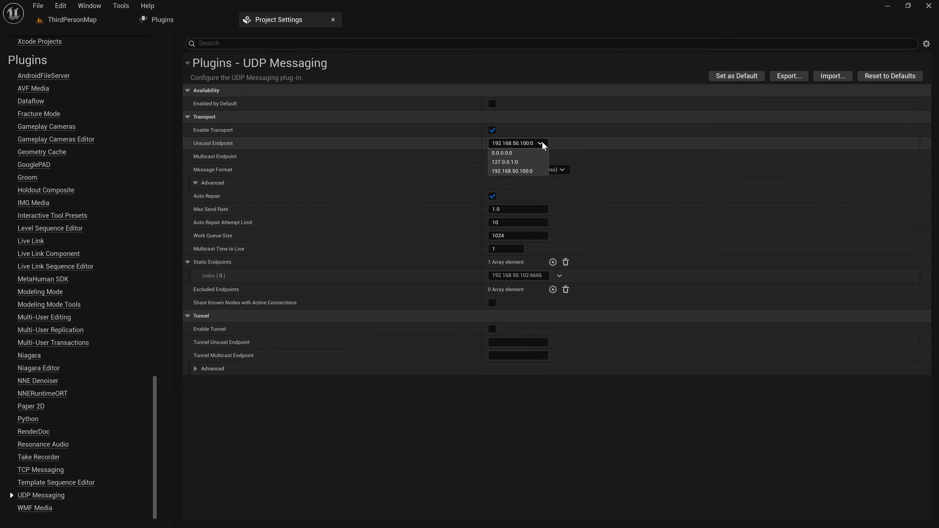
pyautogui.click(531, 158)
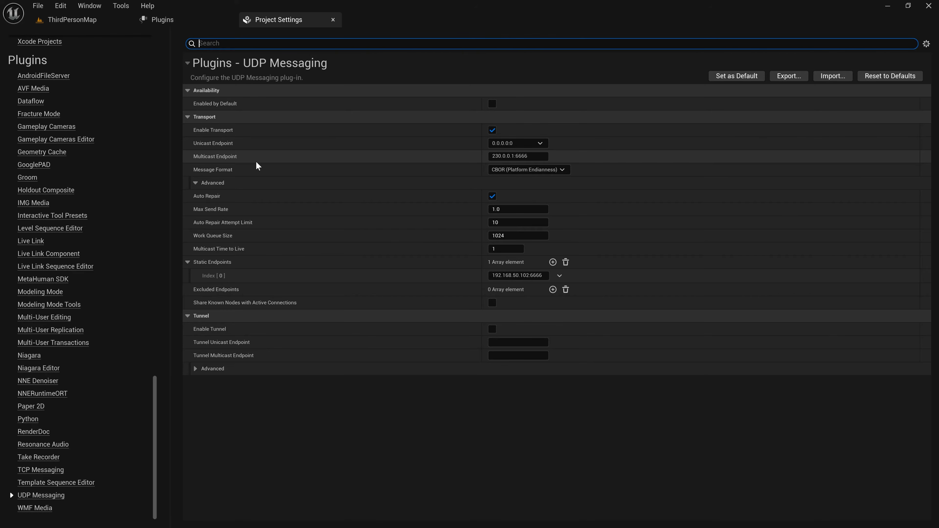
# - Open a Command Prompt and run ipconfig to list the computer's network addresses
pyautogui.press('super')
pyautogui.write('cmd')
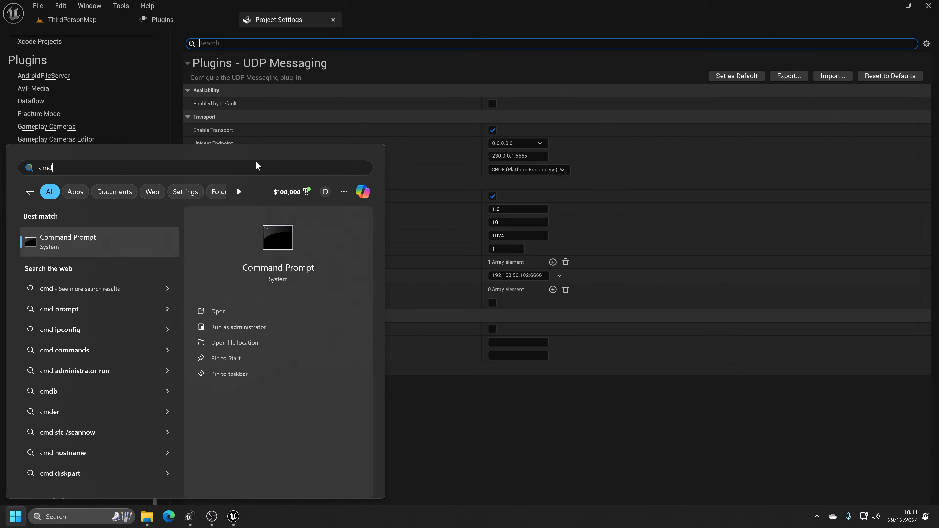
pyautogui.press('Return')
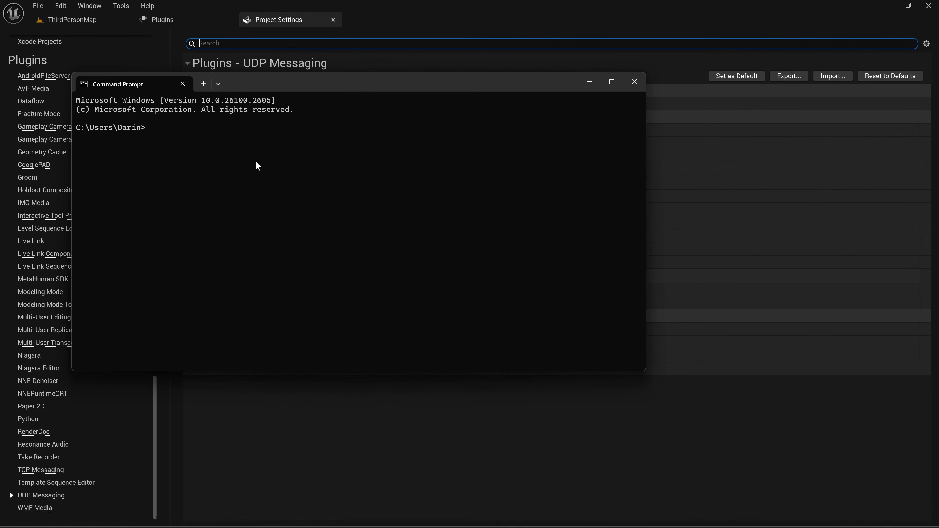
pyautogui.moveTo(322, 86); pyautogui.dragTo(525, 166)
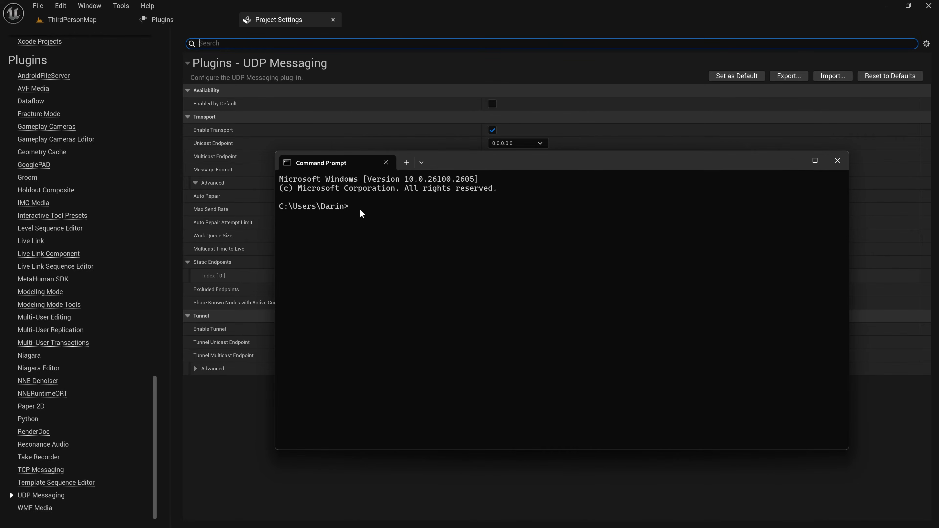
pyautogui.write('ipconfig')
pyautogui.press('Return')
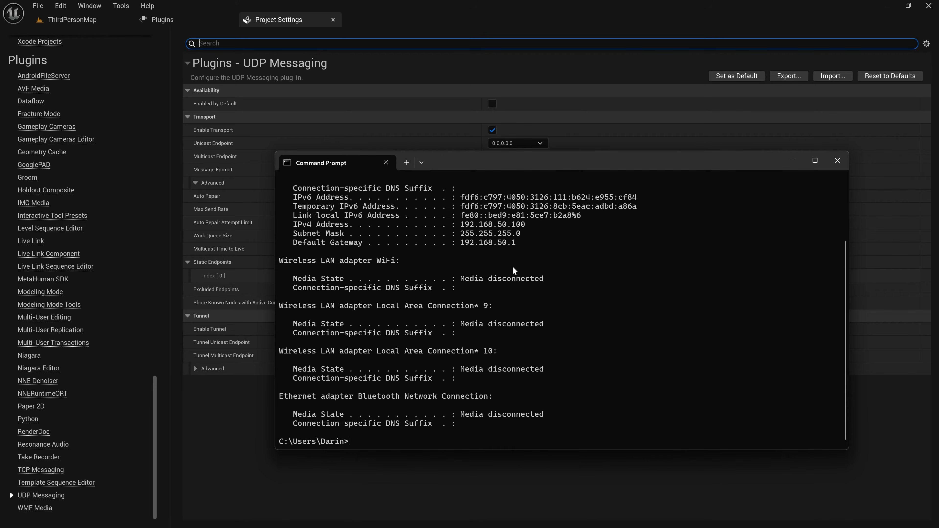
# - Locate the Ethernet 2 adapter's IPv4 address in the ipconfig output, then minimize the Command Prompt
pyautogui.scroll(1, 514, 270)
pyautogui.moveTo(534, 163); pyautogui.dragTo(501, 161)
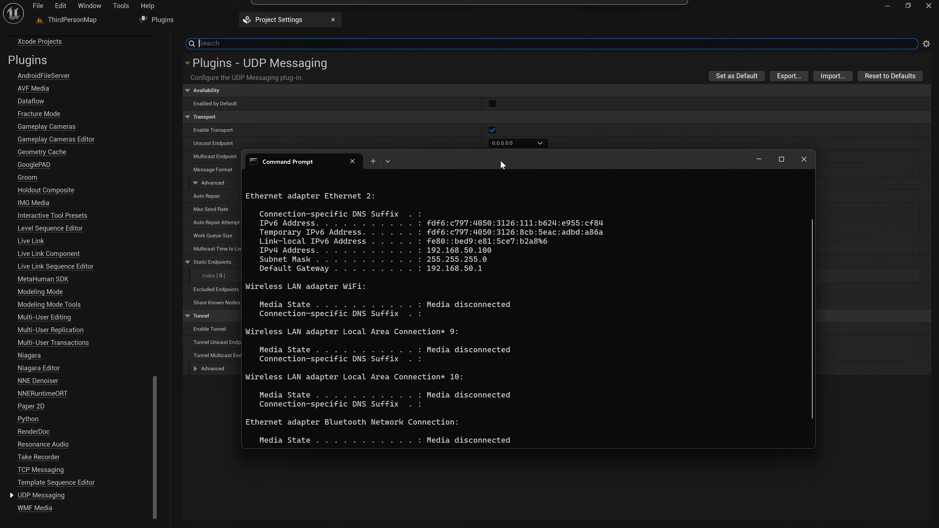
pyautogui.moveTo(428, 251); pyautogui.dragTo(443, 252)
pyautogui.doubleClick(455, 252)
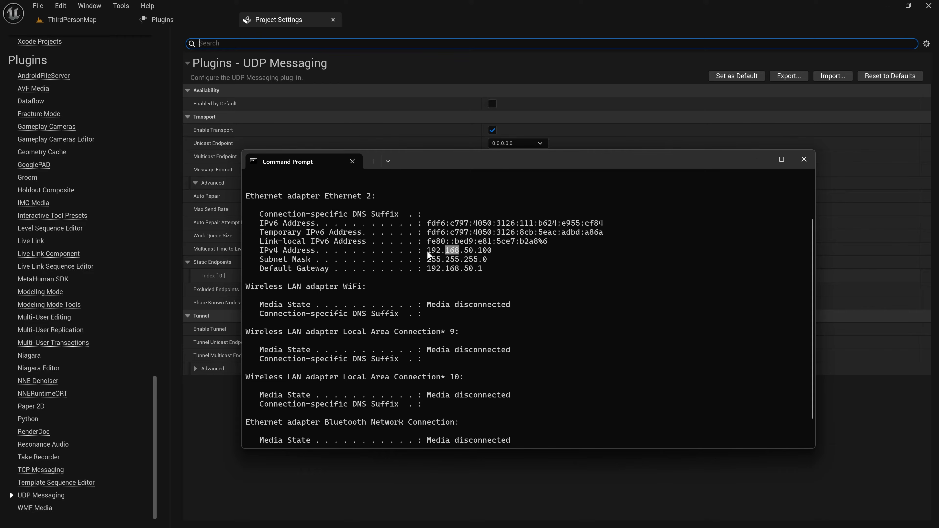
pyautogui.click(759, 160)
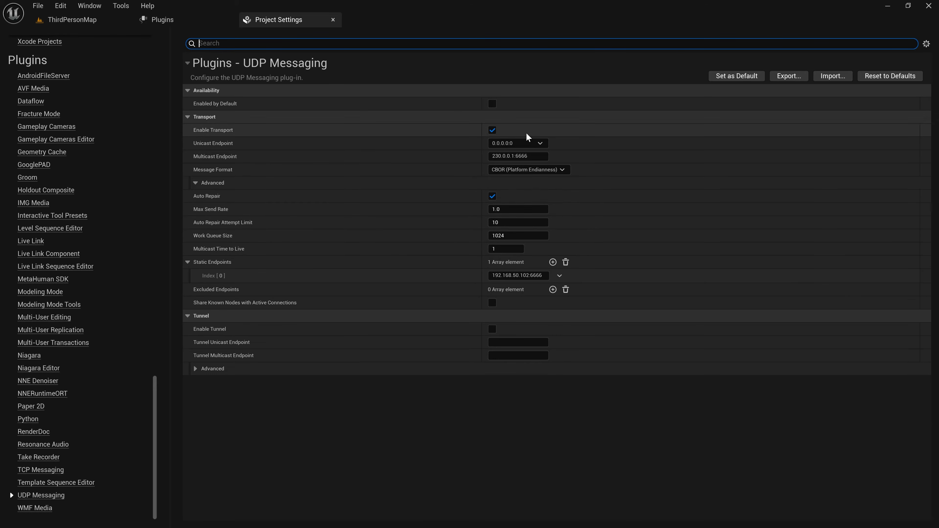
# - Set the UDP Messaging Unicast Endpoint to 192.168.50.100:0
pyautogui.click(514, 143)
pyautogui.write('192.168.')
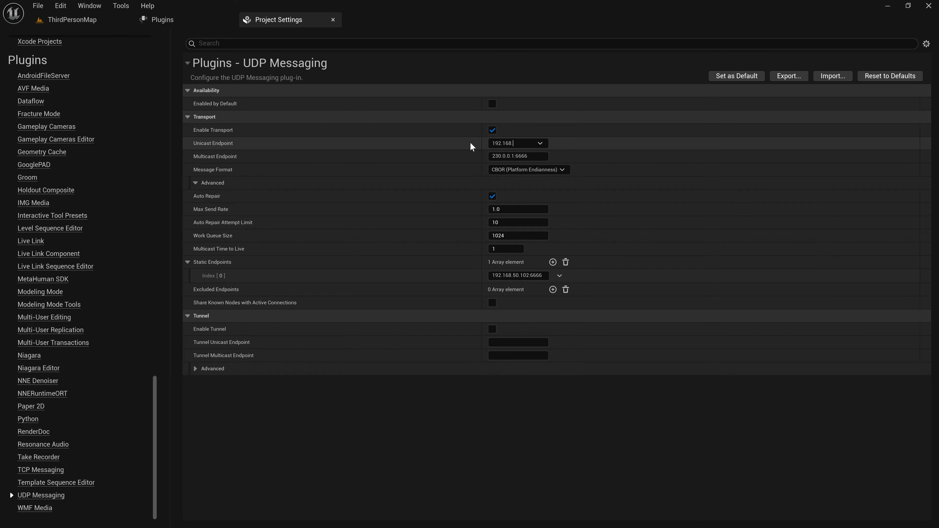
pyautogui.write('050.100:0')
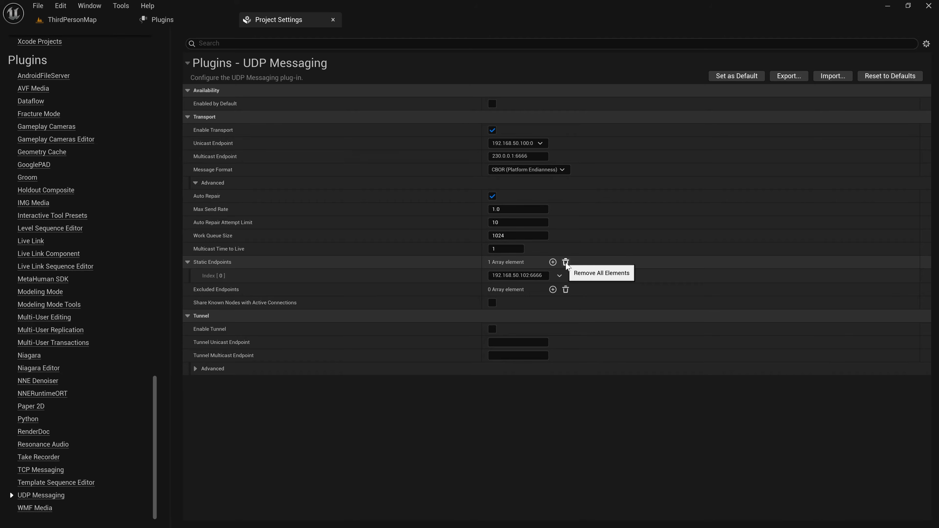
# - Clear all Static Endpoints entries and add one new endpoint with the address 192.168.50.102:6666
pyautogui.click(566, 262)
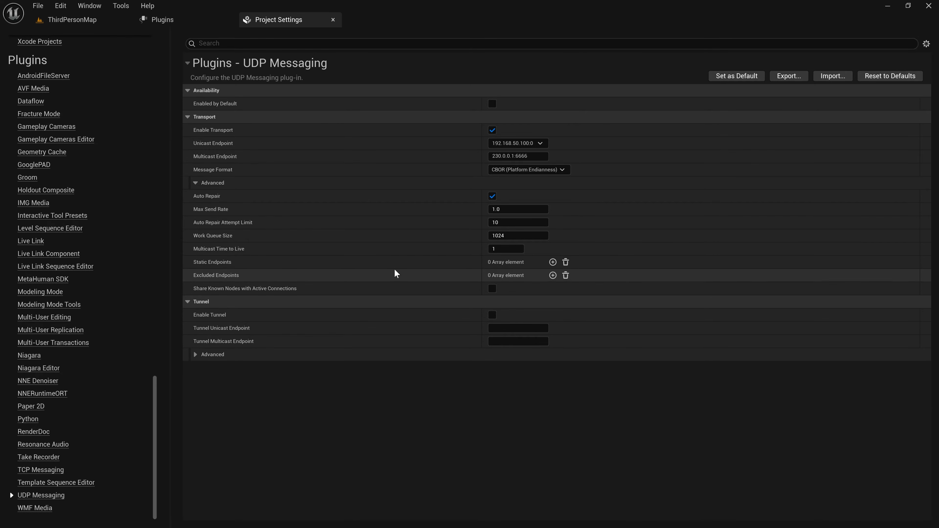
pyautogui.moveTo(220, 265)
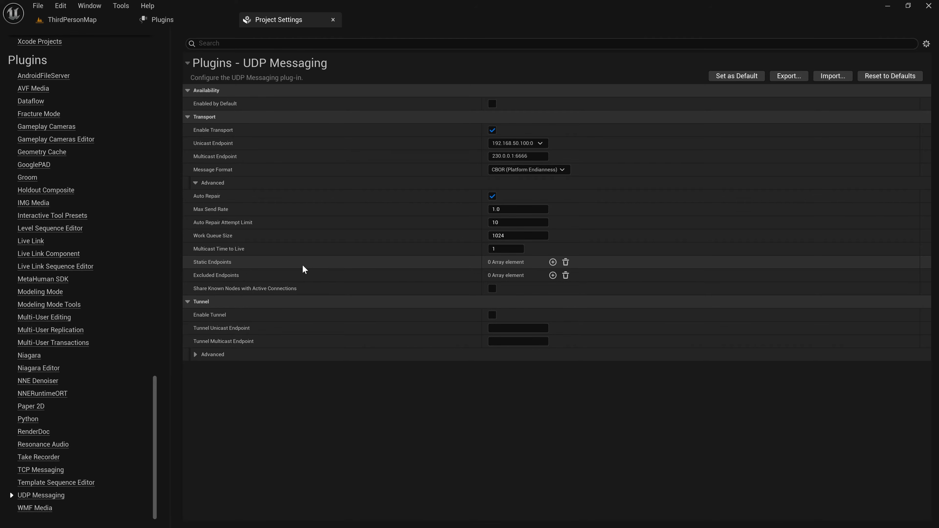
pyautogui.click(553, 262)
pyautogui.write('192.168')
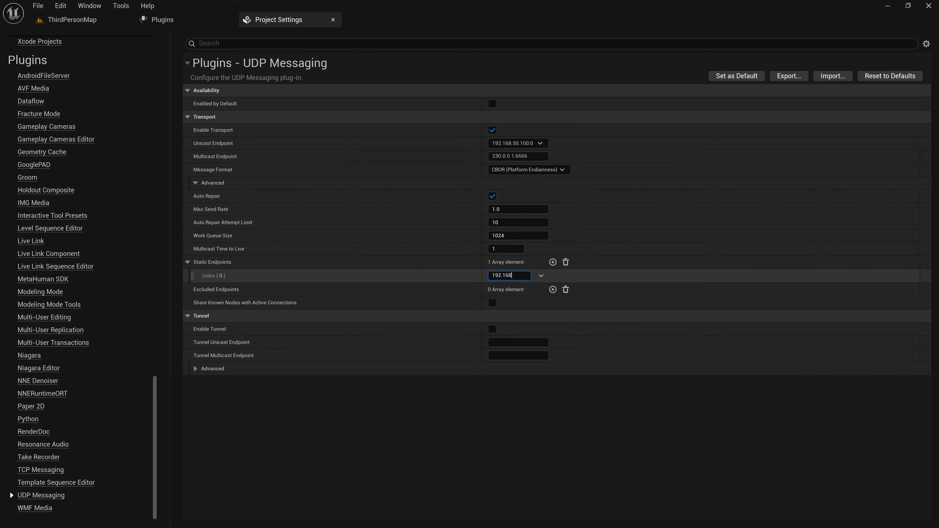
pyautogui.write('.50.102:')
pyautogui.write('6666')
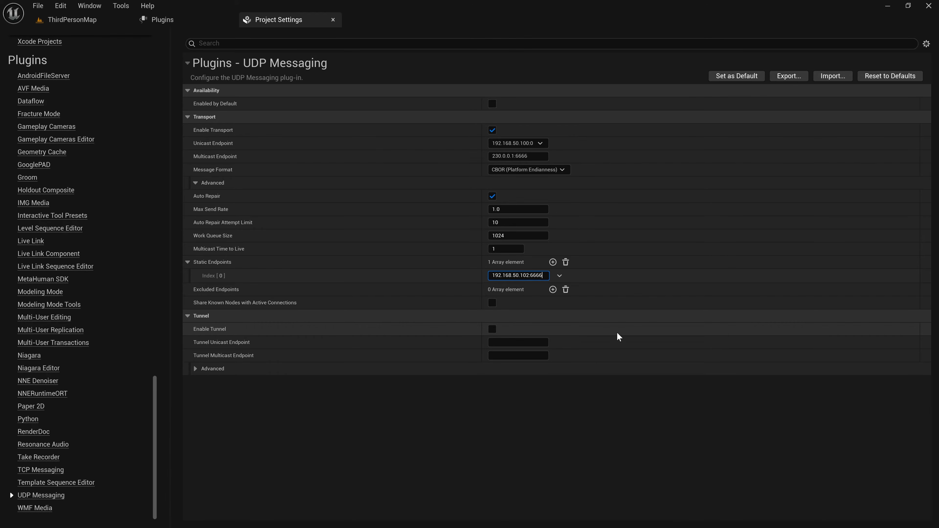
# - Add extra empty entries to the Static Endpoints array and delete them again, keeping only the 192.168.50.102:6666 endpoint
pyautogui.click(552, 262)
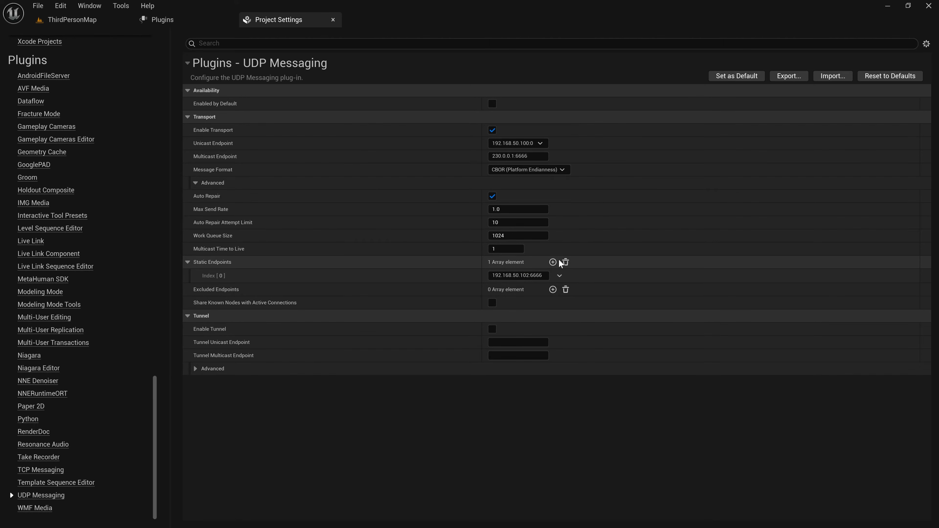
pyautogui.click(553, 262)
pyautogui.click(516, 290)
pyautogui.click(553, 262)
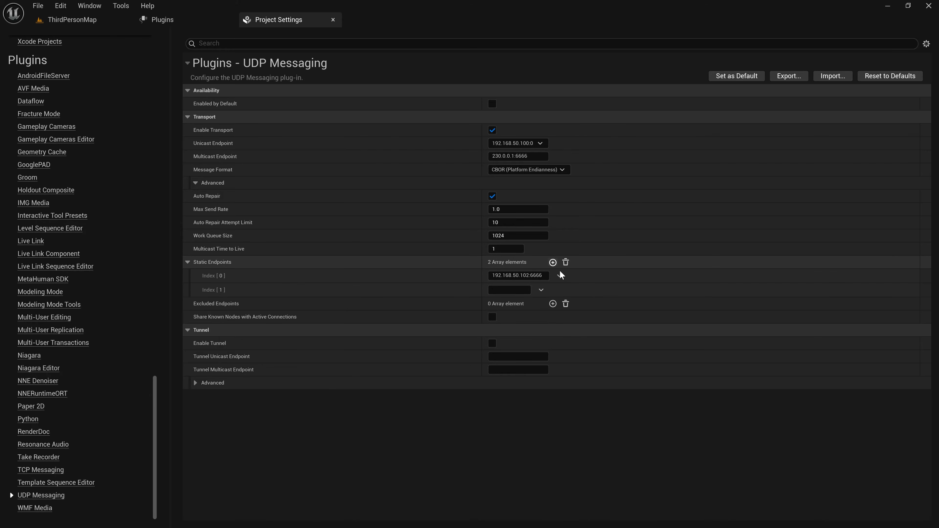
pyautogui.click(542, 291)
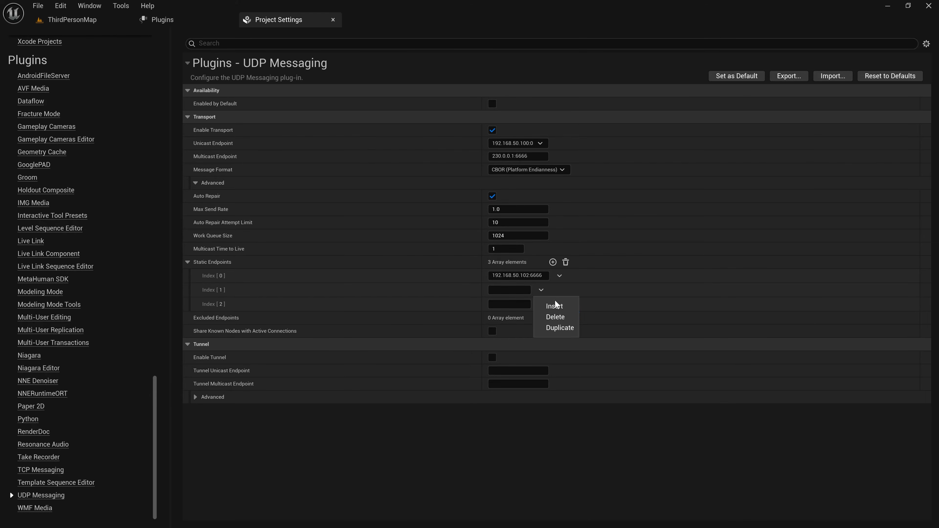
pyautogui.click(564, 315)
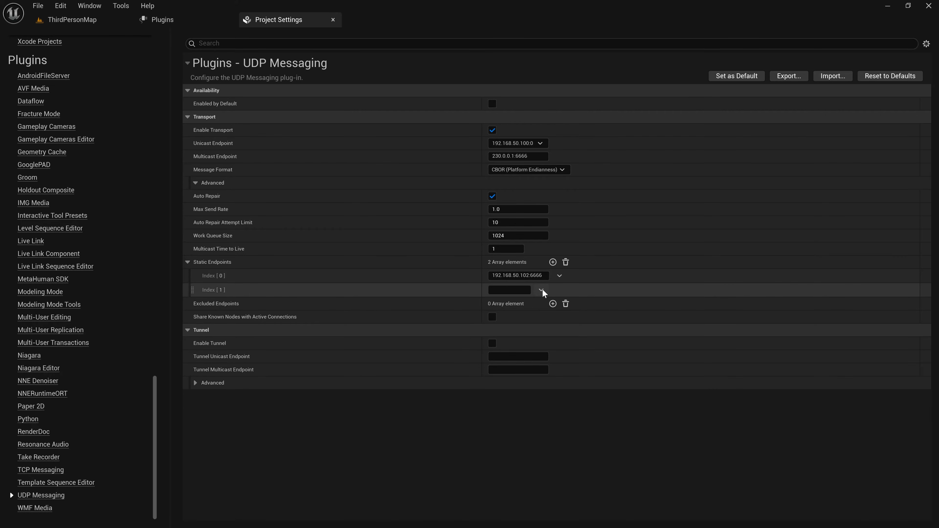
pyautogui.click(542, 291)
pyautogui.click(562, 318)
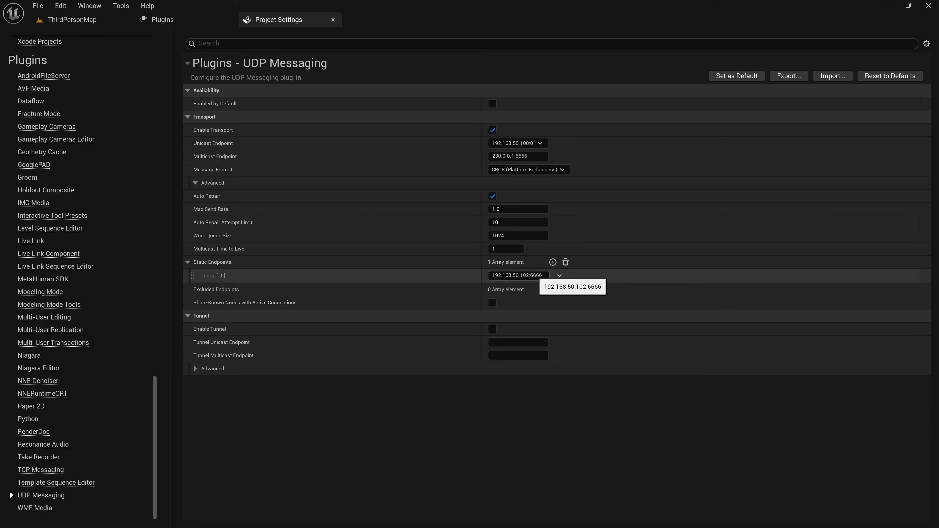
pyautogui.moveTo(492, 275); pyautogui.dragTo(542, 276)
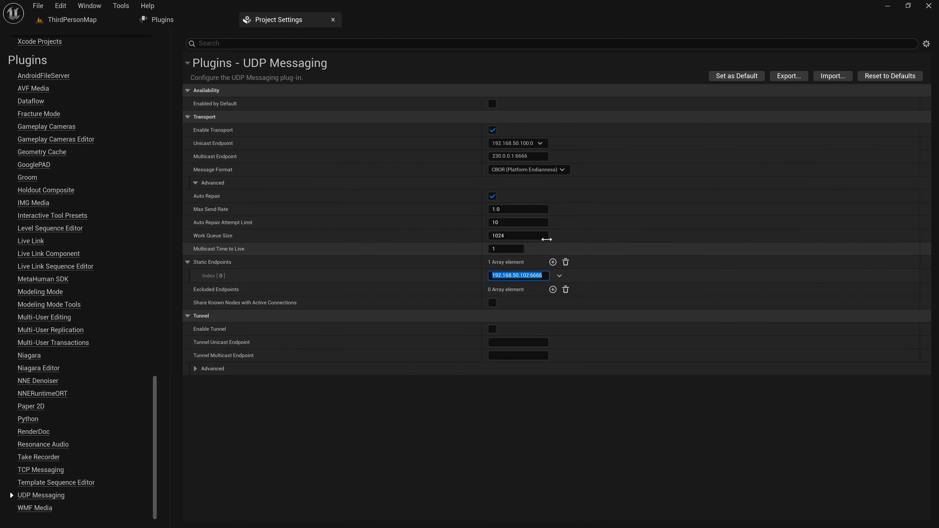
pyautogui.moveTo(492, 143); pyautogui.dragTo(534, 143)
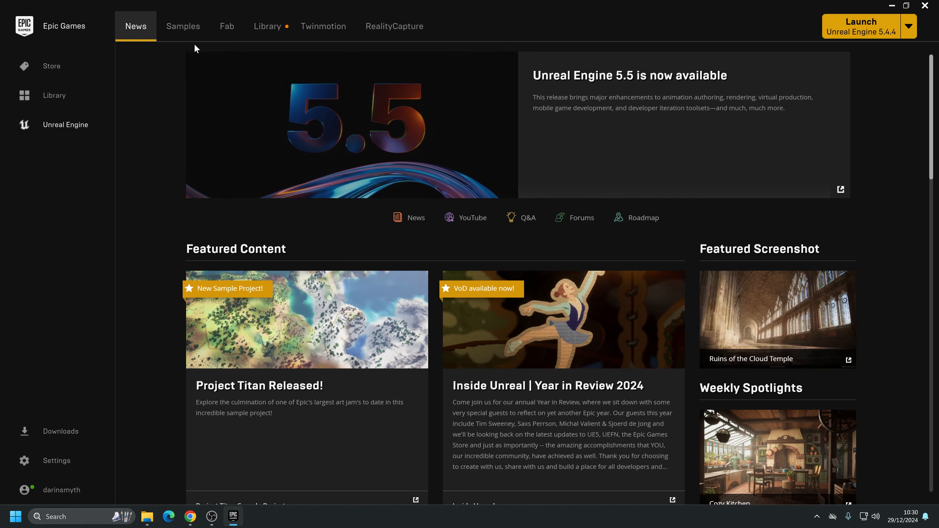
# - On the client machine, launch Unreal Engine 5.5.1 from the Epic Games Launcher library and create a Third Person game project named MUTest
pyautogui.click(274, 36)
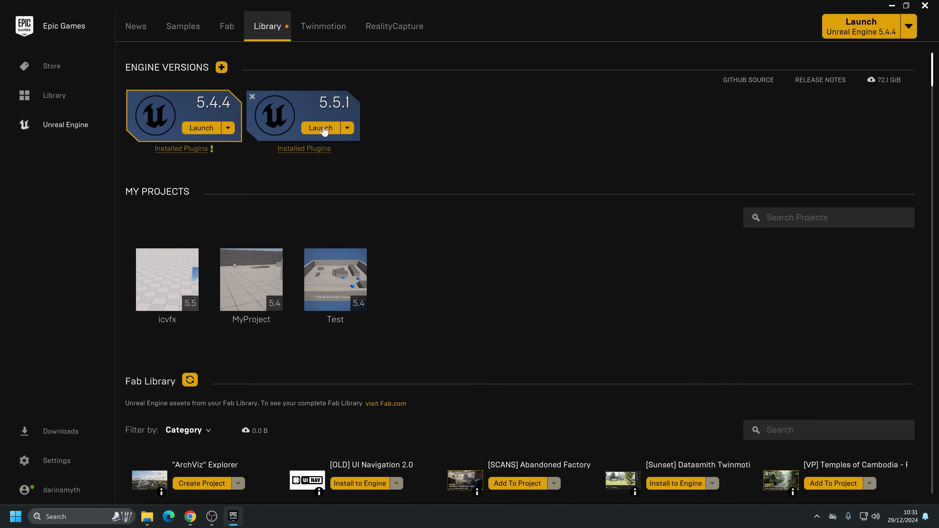
pyautogui.click(322, 128)
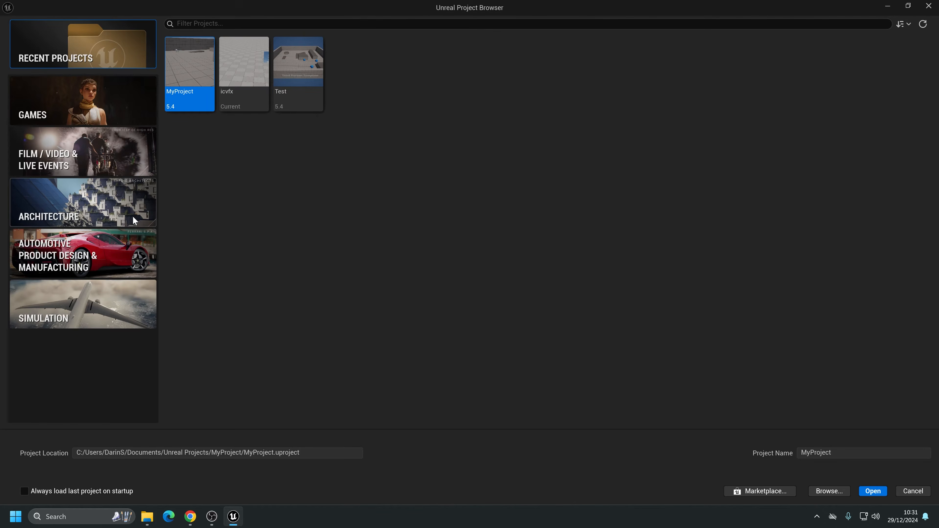
pyautogui.click(97, 113)
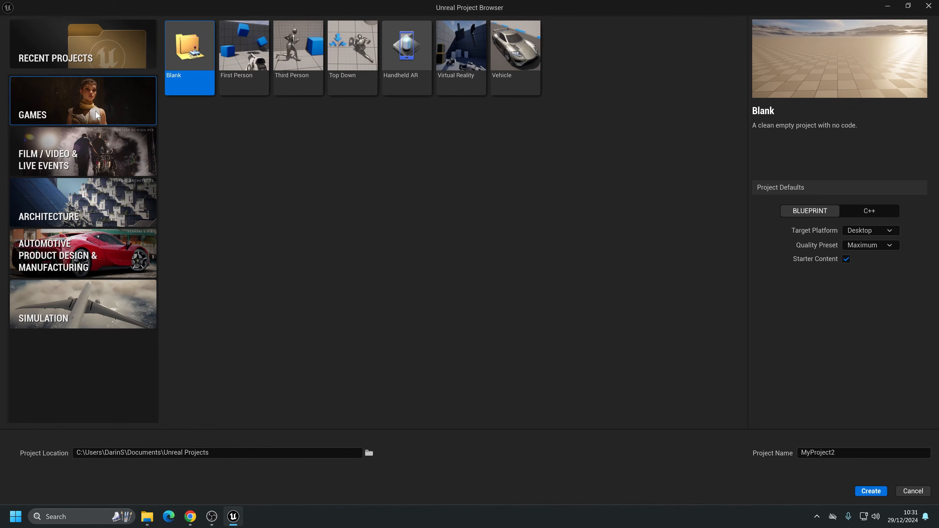
pyautogui.click(298, 64)
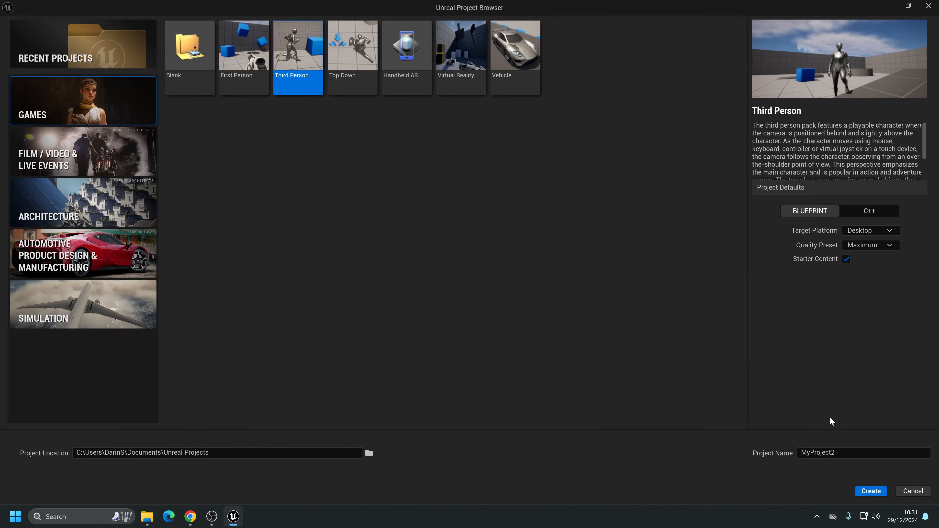
pyautogui.moveTo(839, 454); pyautogui.dragTo(797, 454)
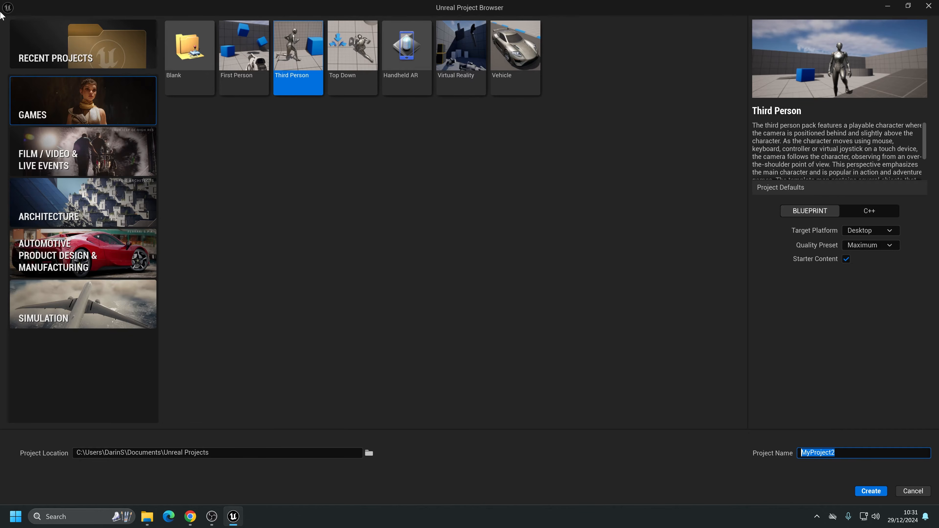
pyautogui.write('MUTest')
pyautogui.click(871, 491)
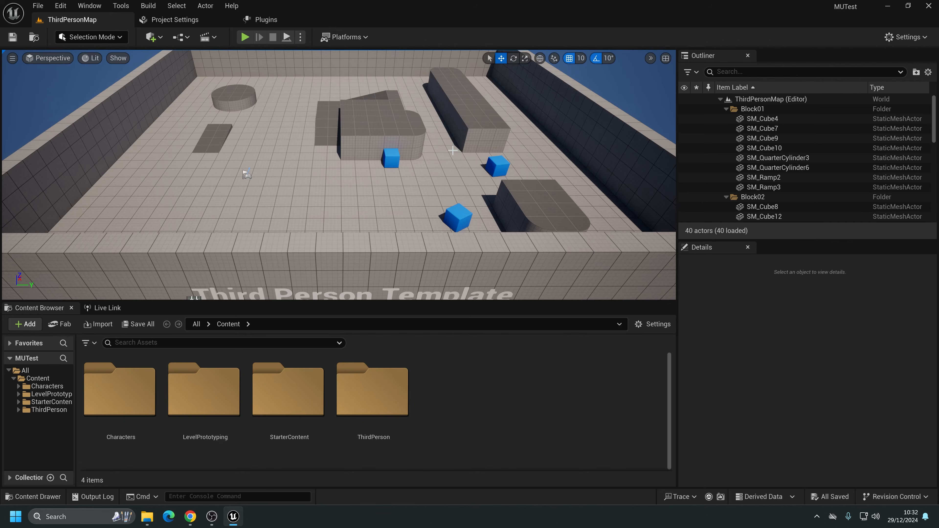
# - Search the plugins for "multi user", enable the Multi-User Editing beta plugin, and restart the editor
pyautogui.moveTo(352, 153)
pyautogui.mouseDown(button='right')
pyautogui.moveTo(357, 133)
pyautogui.moveTo(308, 148)
pyautogui.moveTo(350, 159)
pyautogui.mouseUp(button='right')
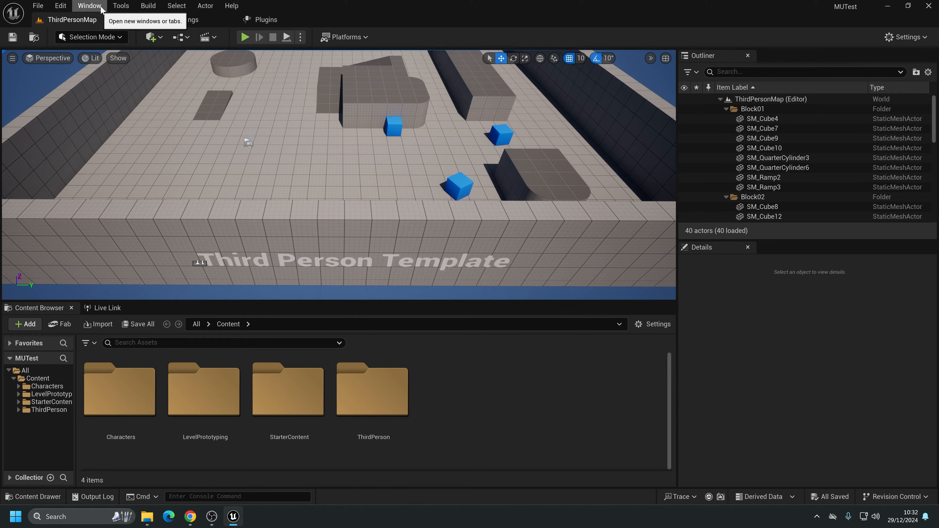
pyautogui.click(89, 6)
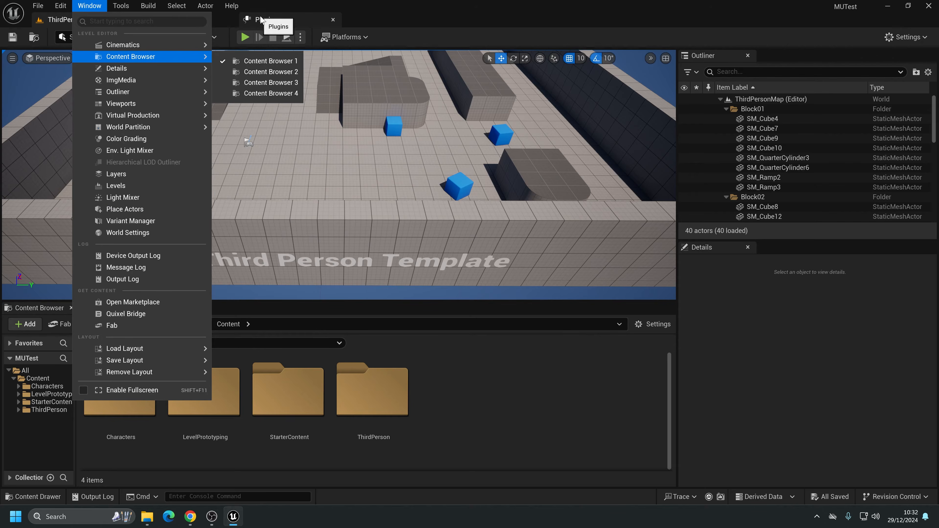
pyautogui.moveTo(63, 9)
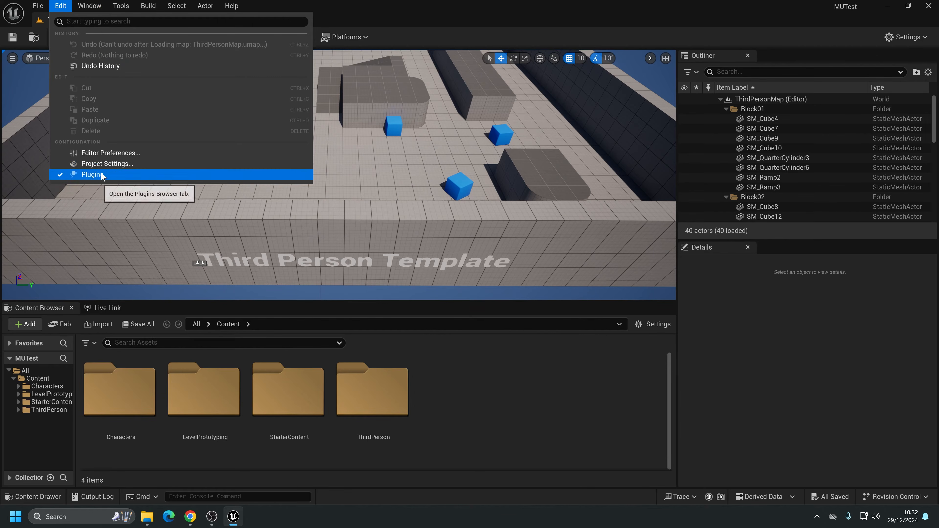
pyautogui.click(93, 174)
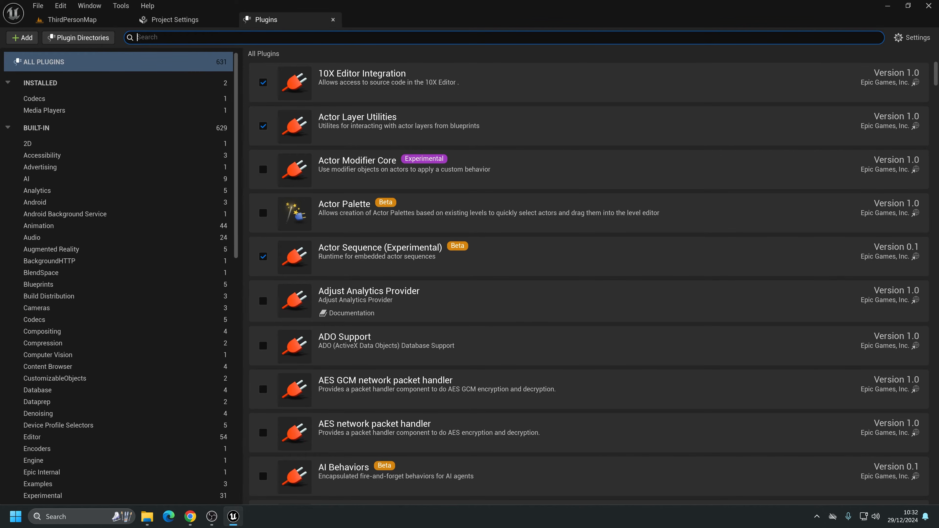
pyautogui.write('mu')
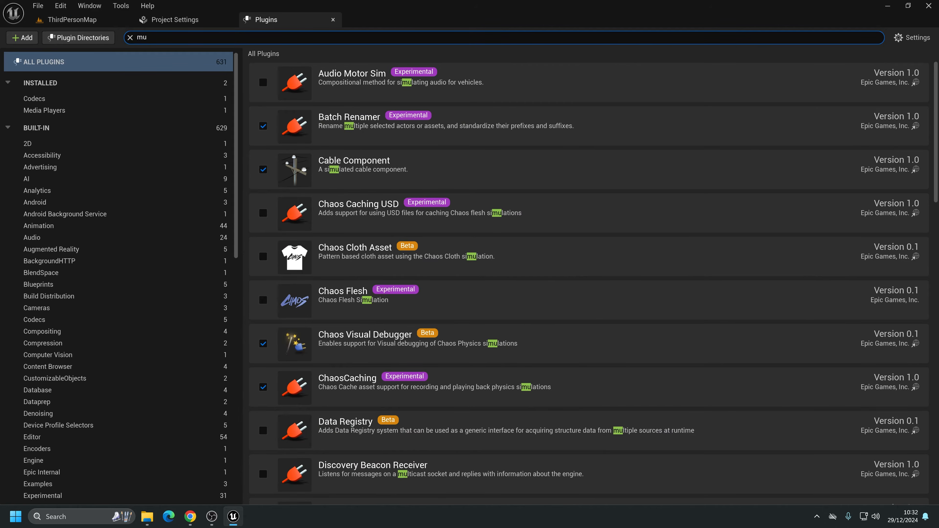
pyautogui.write('lti user')
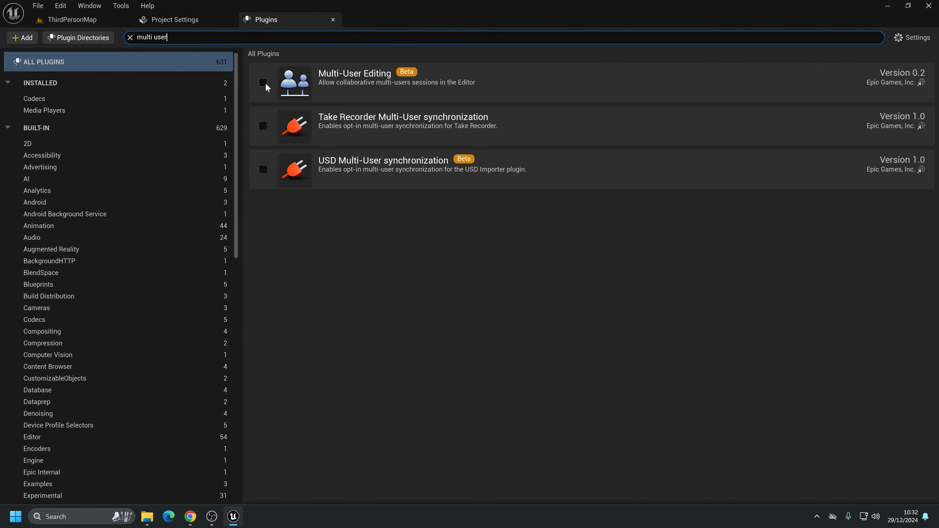
pyautogui.click(265, 82)
pyautogui.click(546, 288)
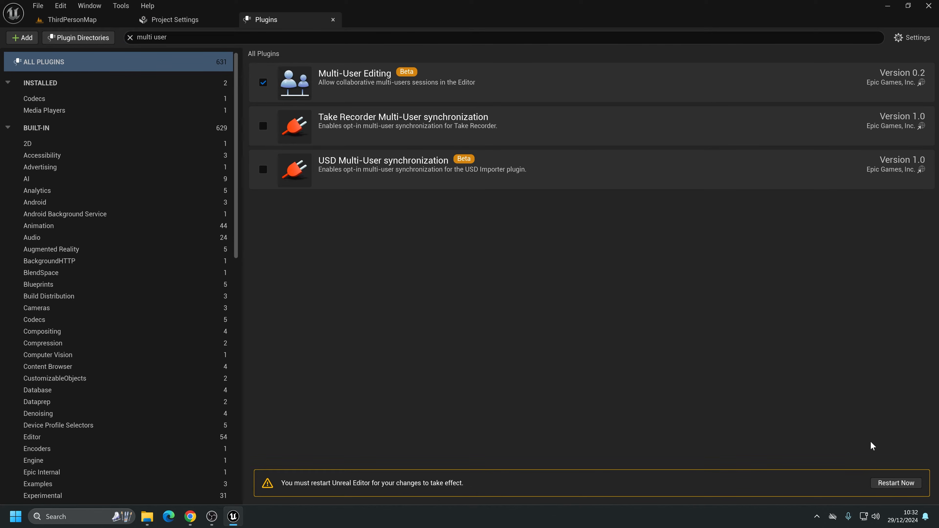
pyautogui.click(895, 484)
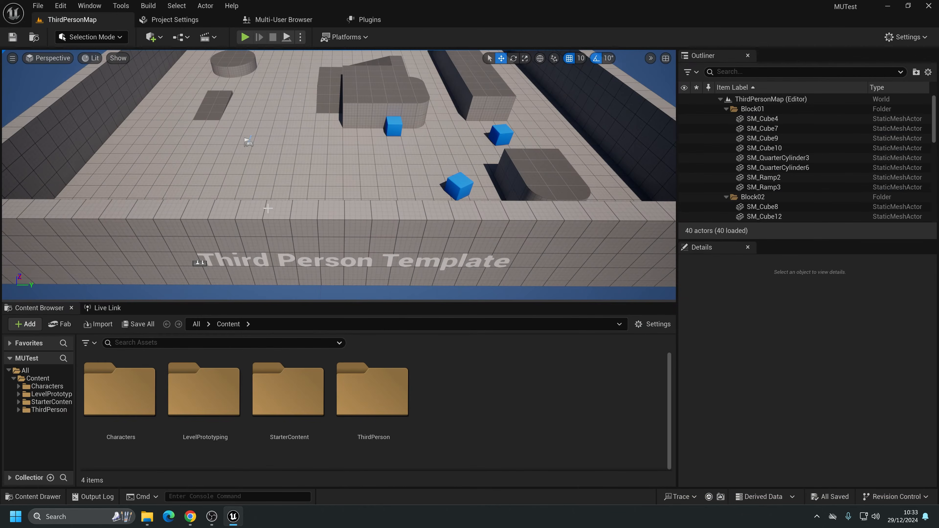
# - Open the settings from the Multi-User Browser, enable the Multi-User toolbar button, and postpone the editor restart
pyautogui.click(88, 7)
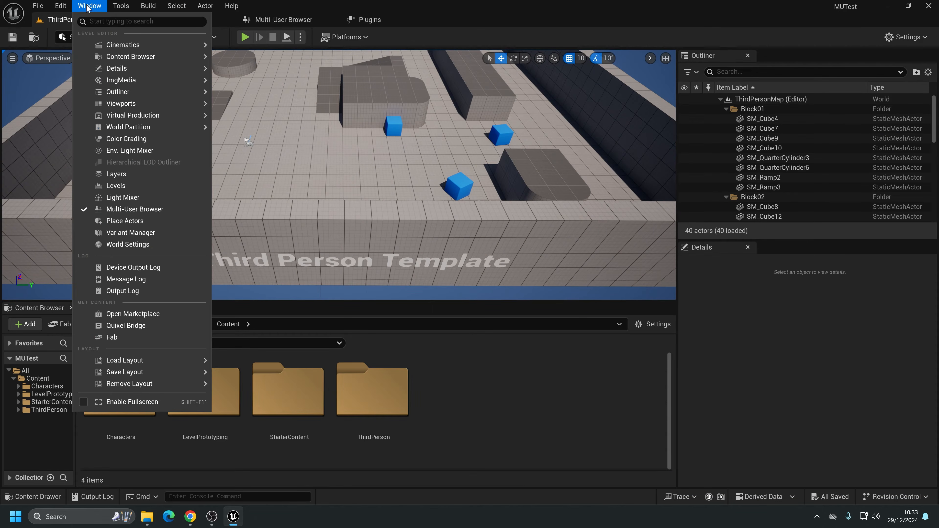
pyautogui.click(149, 209)
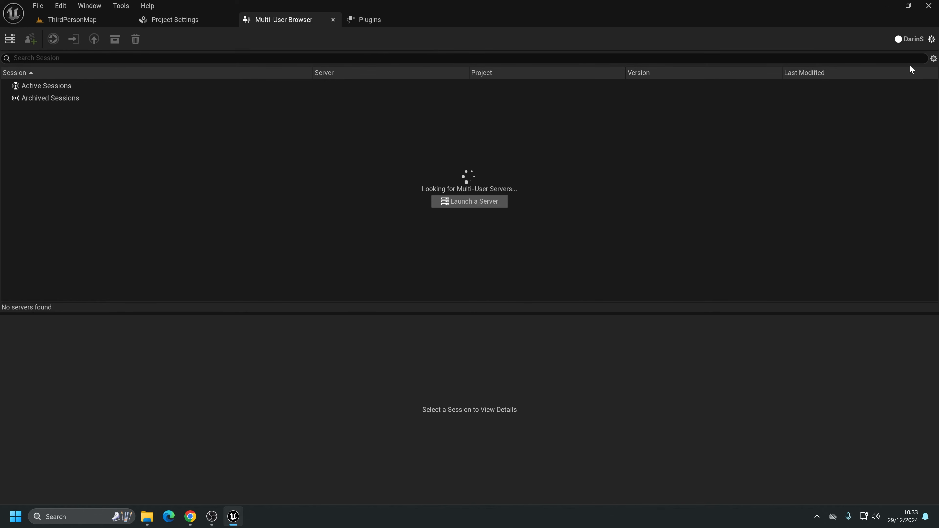
pyautogui.click(932, 40)
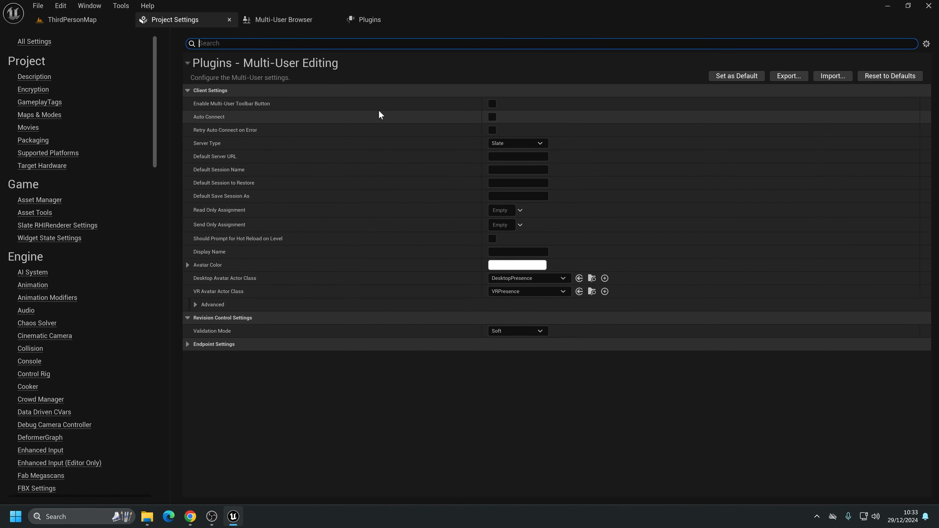
pyautogui.click(493, 105)
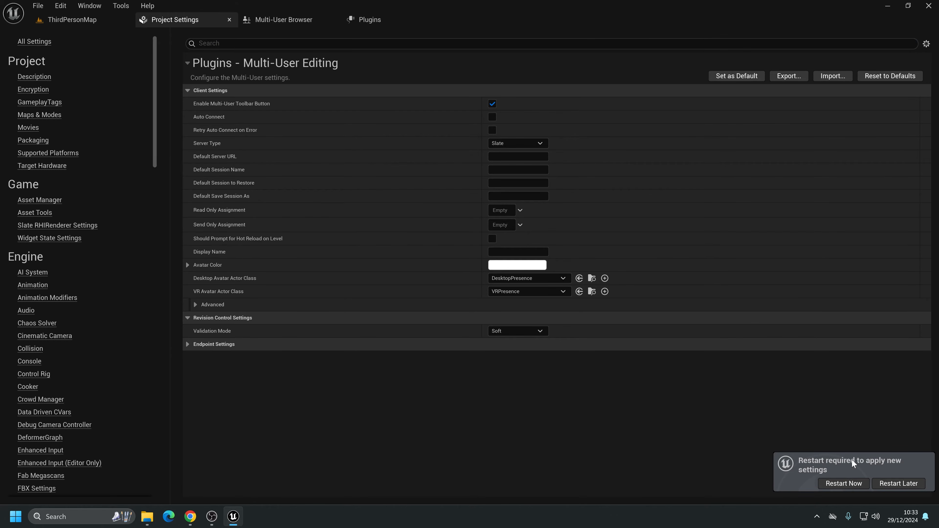
pyautogui.click(898, 485)
# - Set the Multi-User client's Display Name to the owner's first name followed by PCClient
pyautogui.click(518, 255)
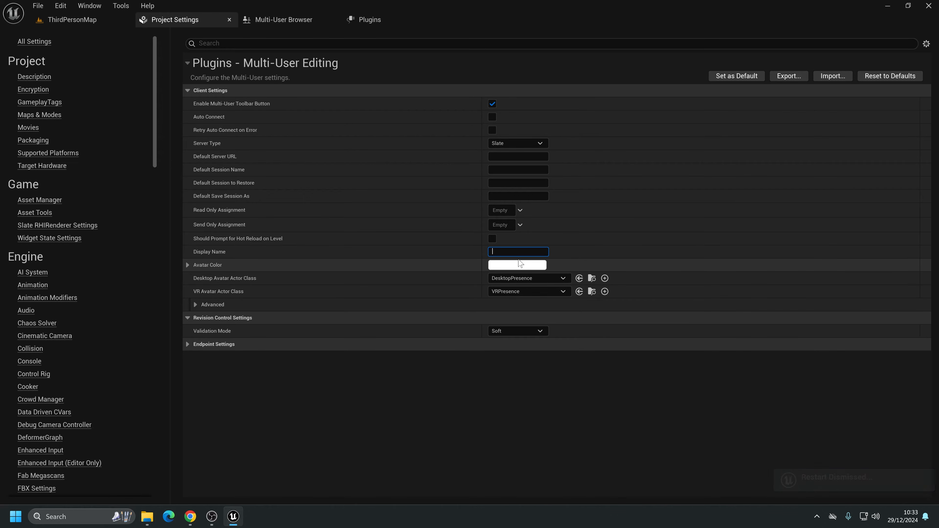
pyautogui.write('DarinP')
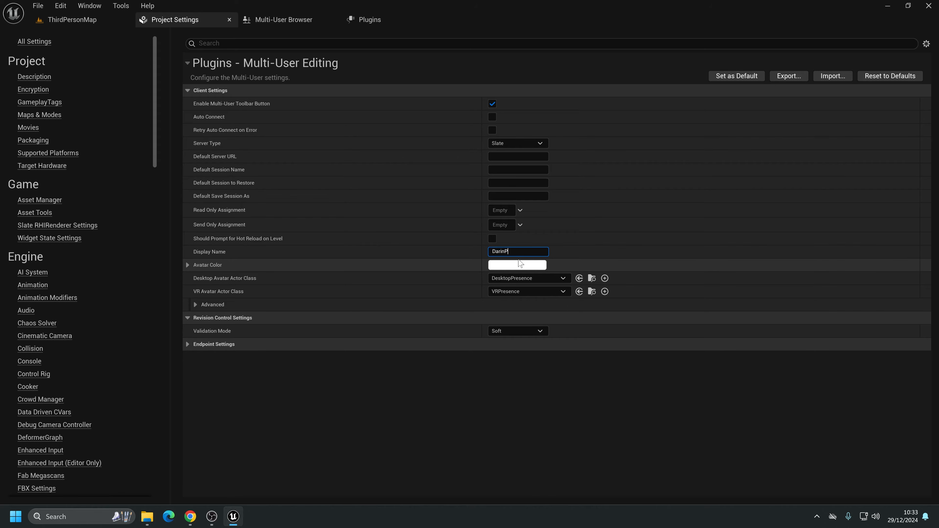
pyautogui.write('CCLient')
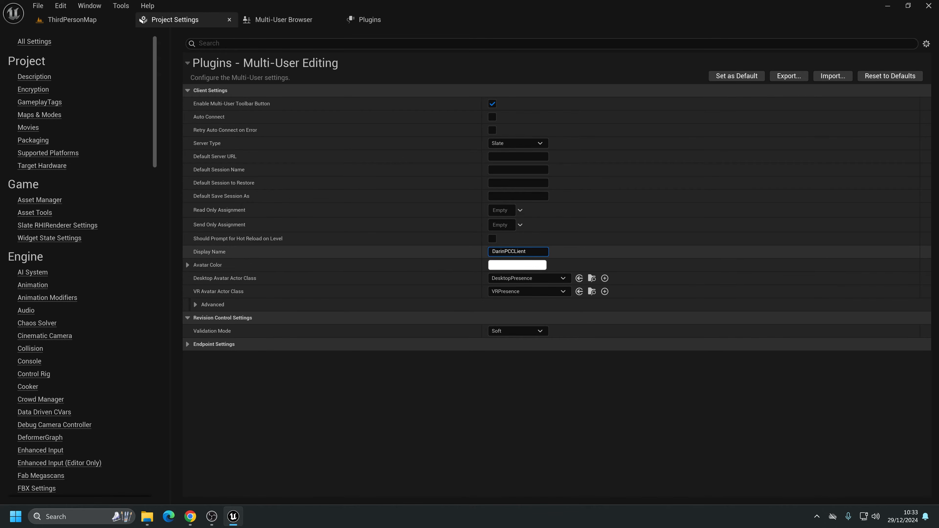
pyautogui.press('Left')
pyautogui.press('Left')
pyautogui.press('Left')
pyautogui.press('Left')
pyautogui.press('BackSpace')
pyautogui.write('l')
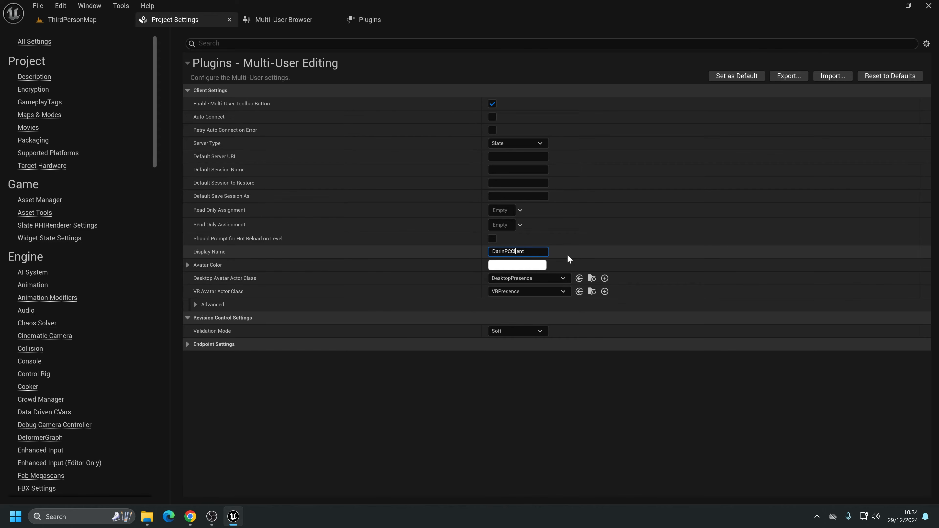
# - Set the Multi-User client's Avatar Color to bright green
pyautogui.click(506, 267)
pyautogui.moveTo(563, 328); pyautogui.dragTo(541, 375)
pyautogui.click(634, 487)
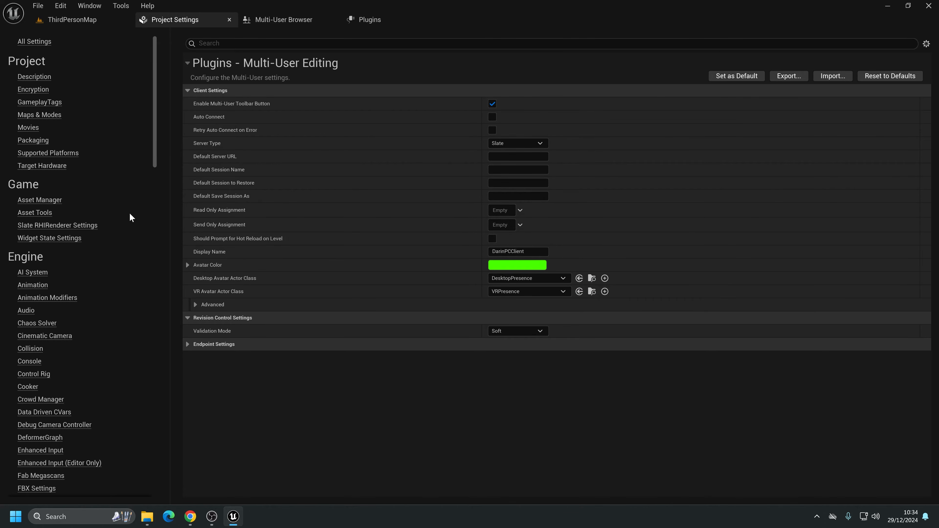
# - Open the UDP Messaging plugin settings and look up the client machine's IPv4 address by running ipconfig in Command Prompt
pyautogui.moveTo(155, 143); pyautogui.dragTo(191, 487)
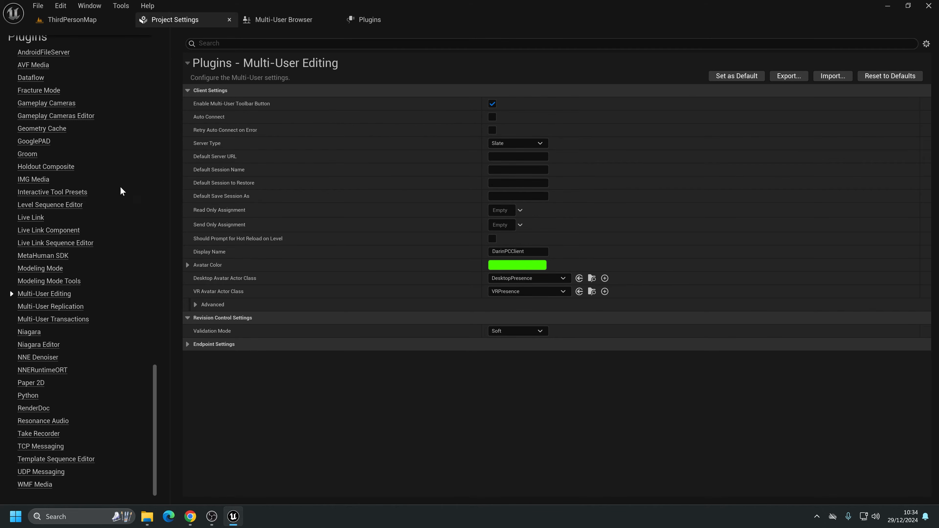
pyautogui.click(53, 474)
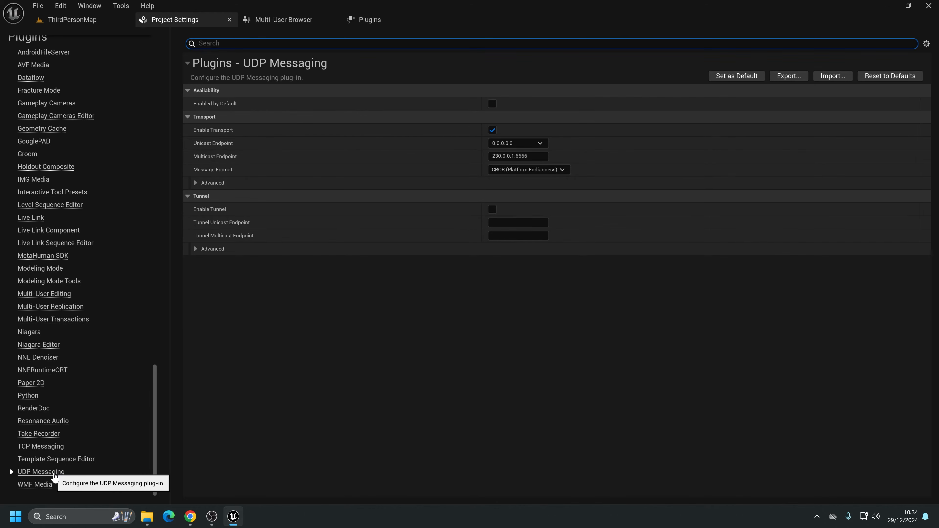
pyautogui.click(506, 143)
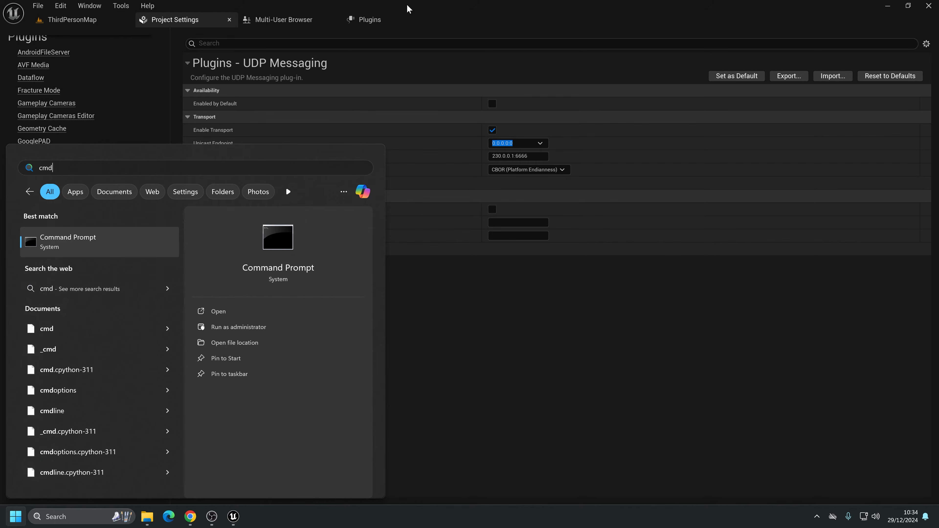
pyautogui.press('Return')
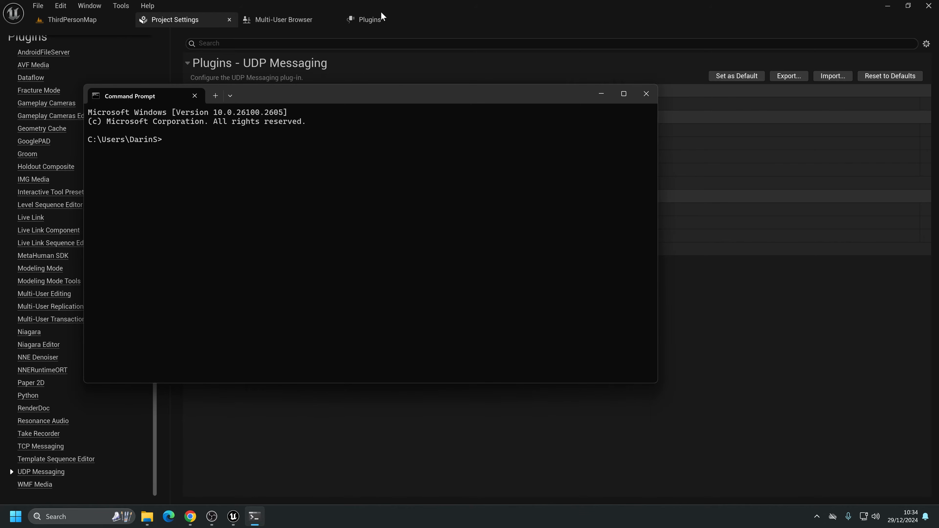
pyautogui.write('ip')
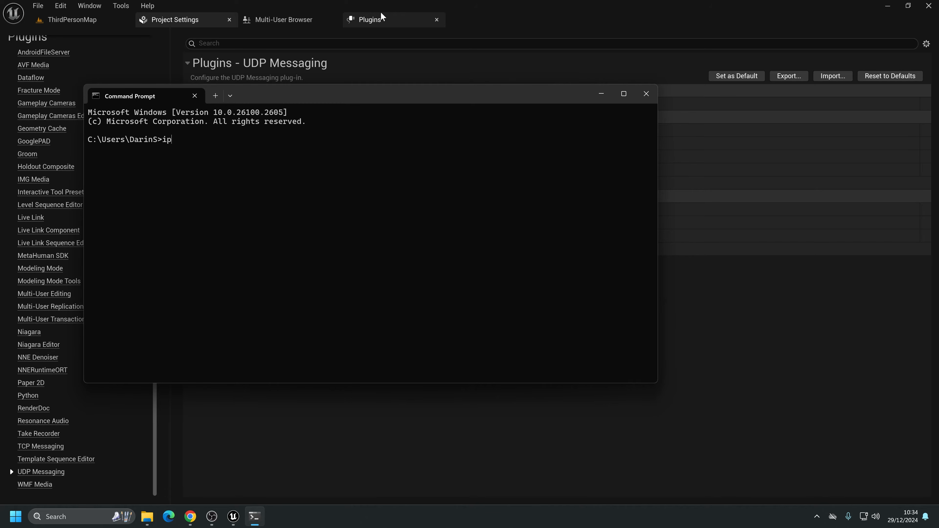
pyautogui.write('config')
pyautogui.press('Return')
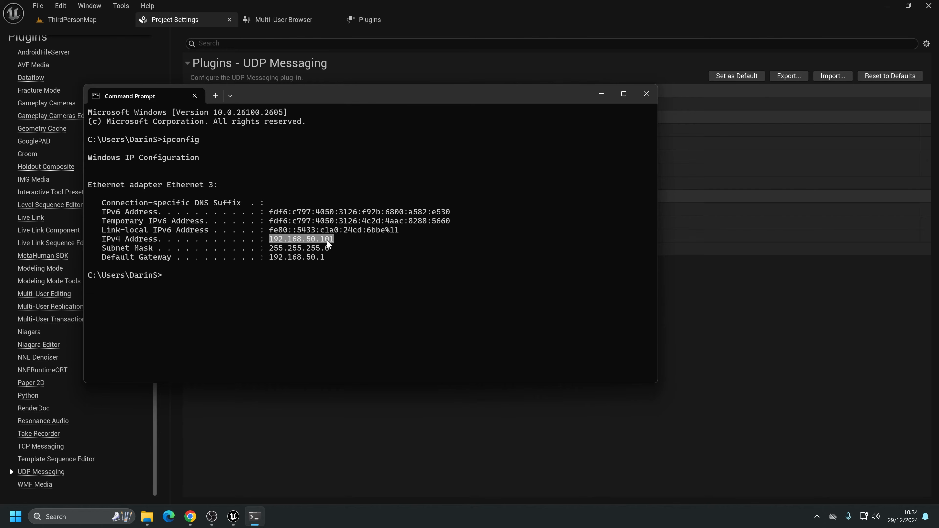
pyautogui.click(602, 94)
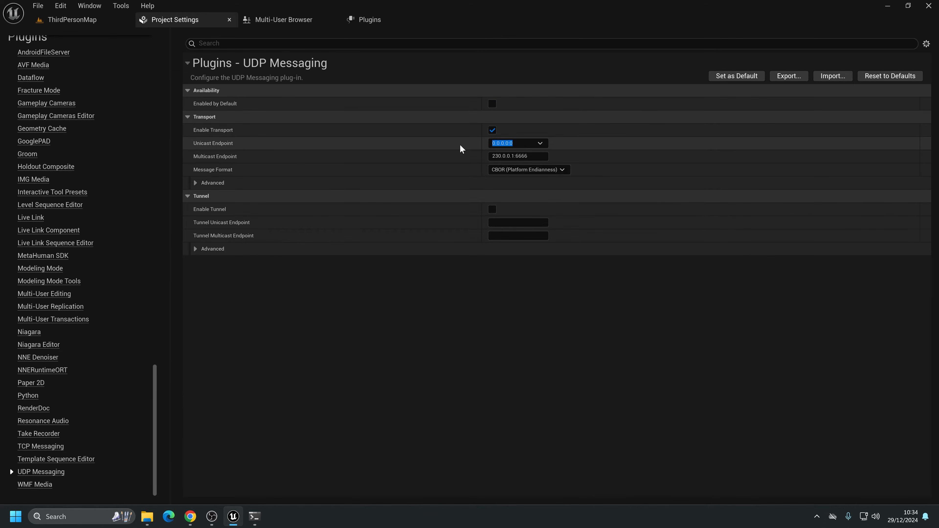
# - Set the UDP Messaging Unicast Endpoint to 192.168.50.101:0 and add the static endpoint 192.168.50.100:6666
pyautogui.write('192.168.50.101:0')
pyautogui.click(195, 183)
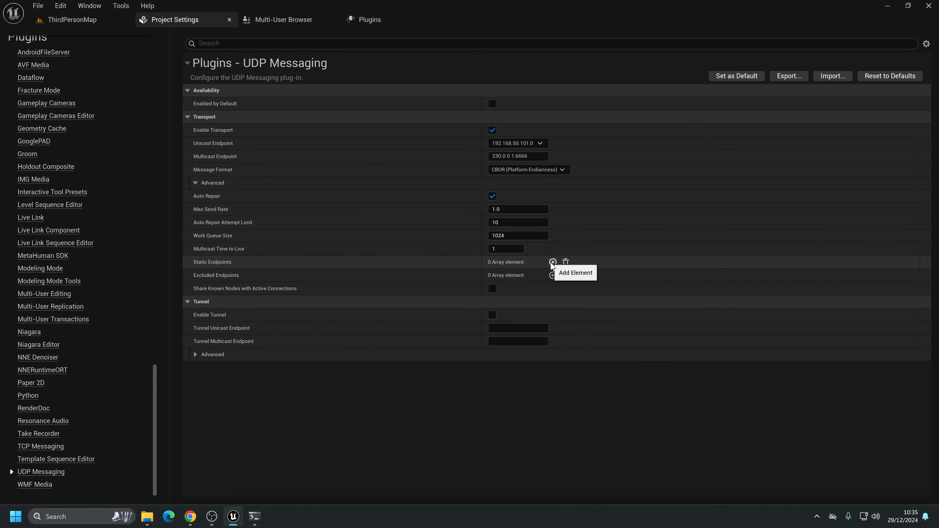
pyautogui.click(552, 262)
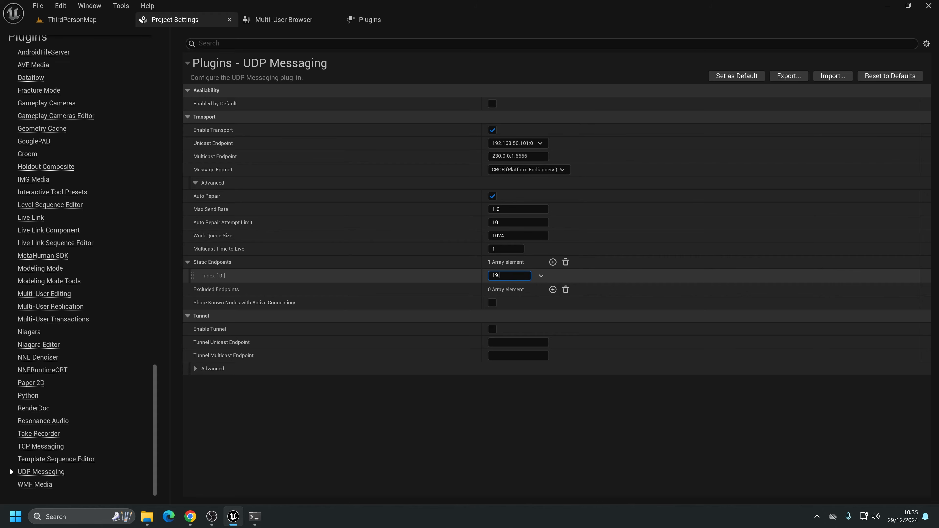
pyautogui.write('192.168.50.100:6666')
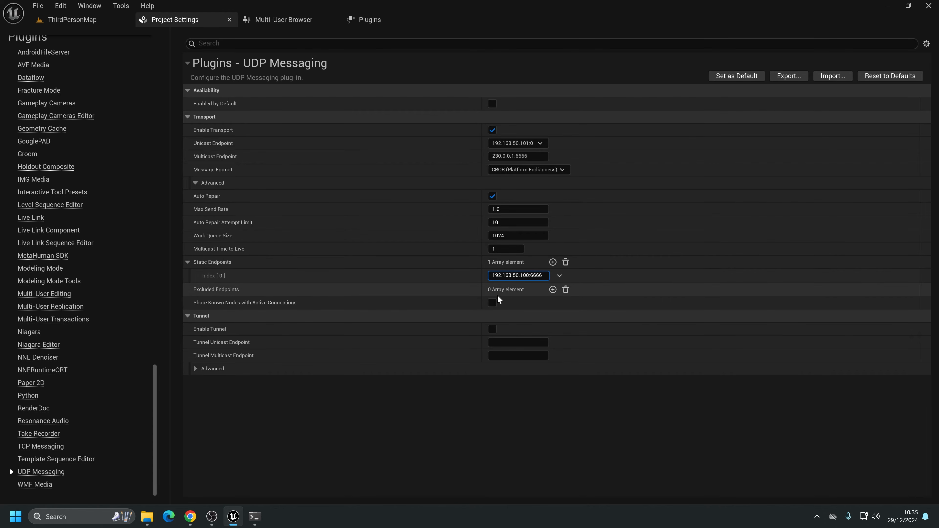
pyautogui.click(514, 418)
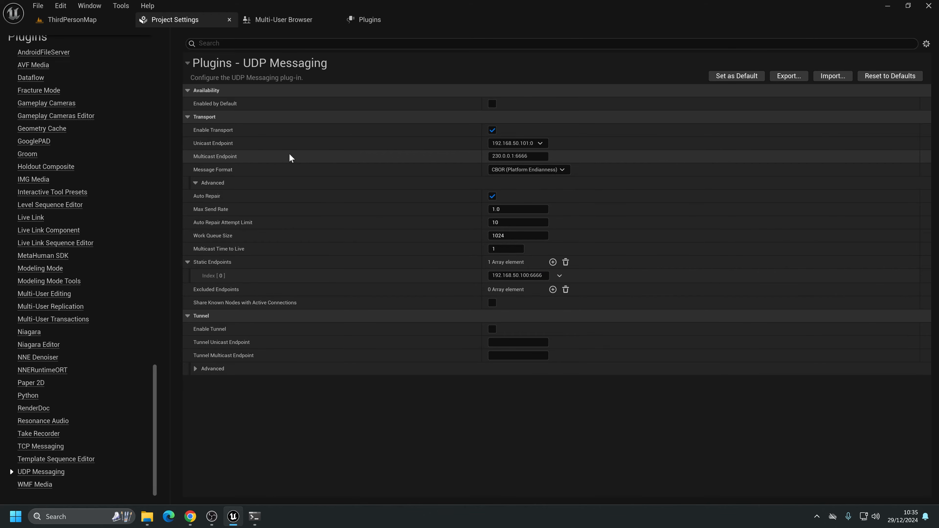
# - Save the UDP Messaging settings as the project defaults, making the configuration file writable
pyautogui.click(751, 78)
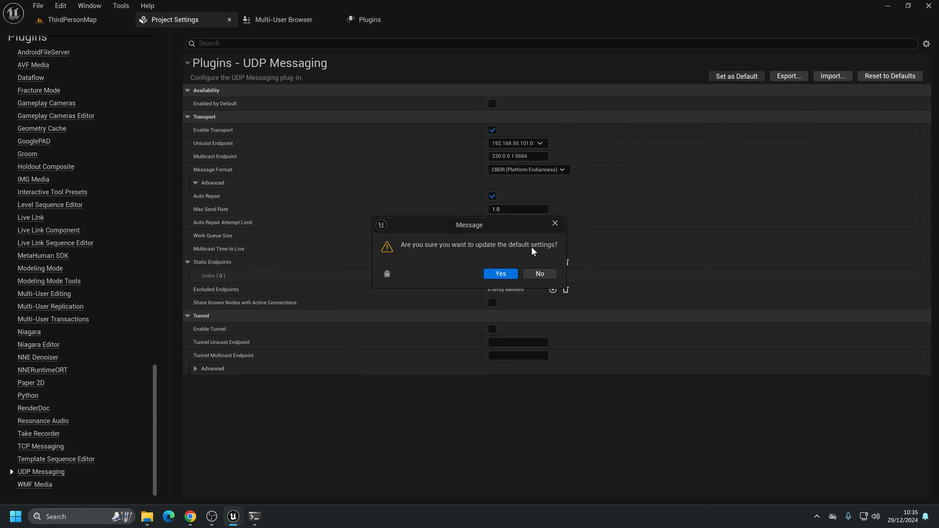
pyautogui.click(506, 274)
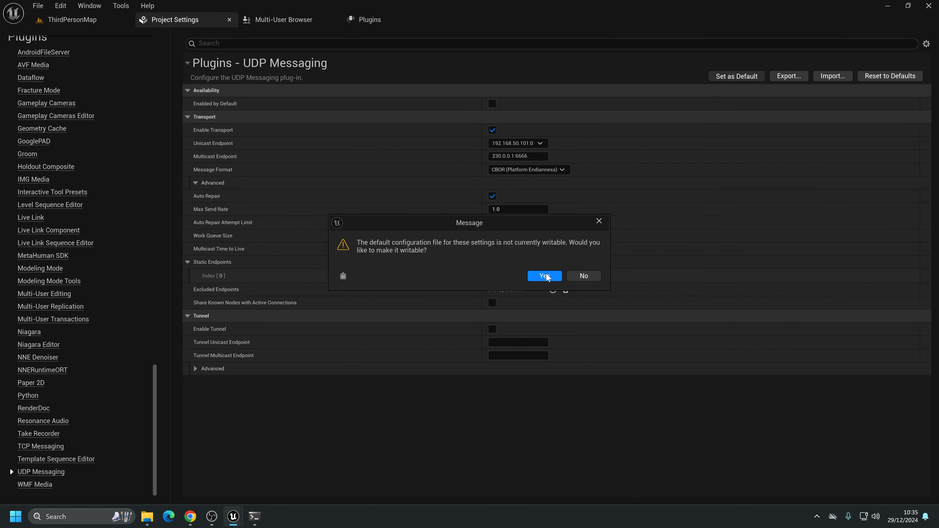
pyautogui.click(547, 278)
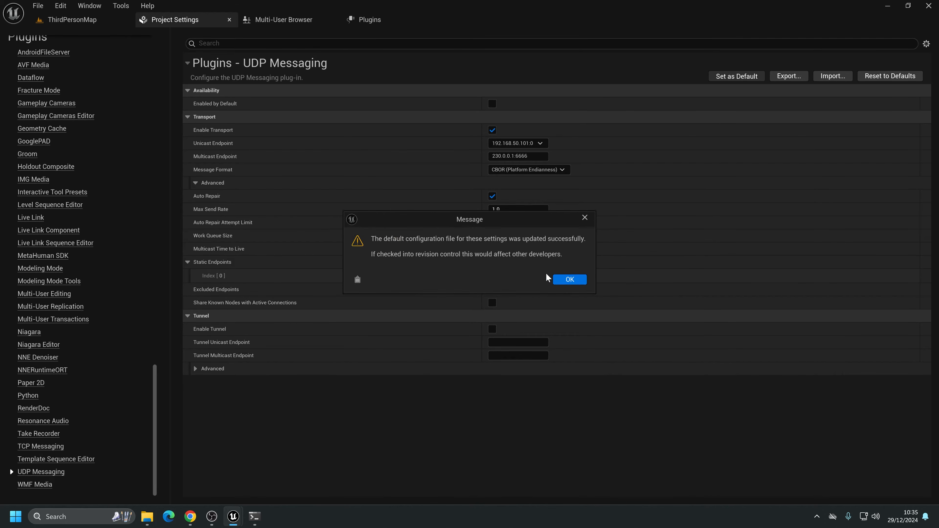
pyautogui.click(577, 283)
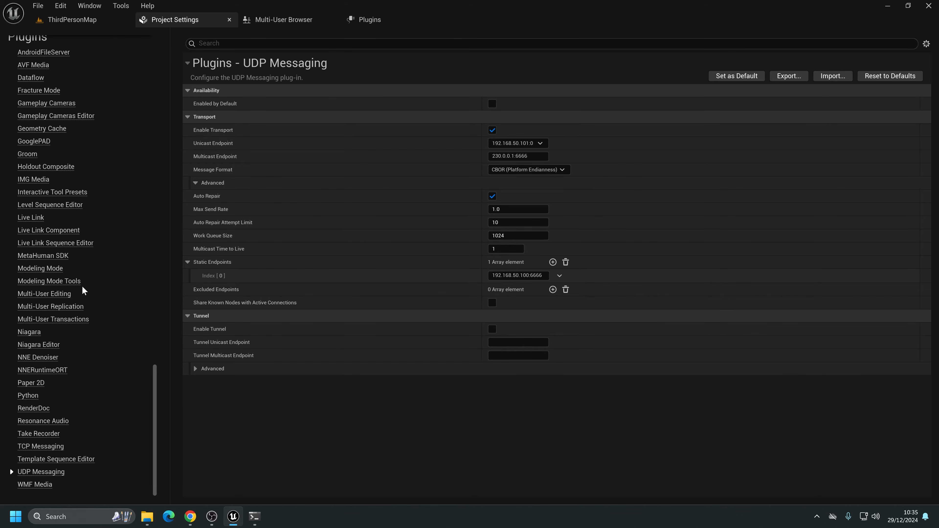
# - Save the Multi-User Editing plugin settings as the project defaults, making the configuration file writable
pyautogui.click(63, 295)
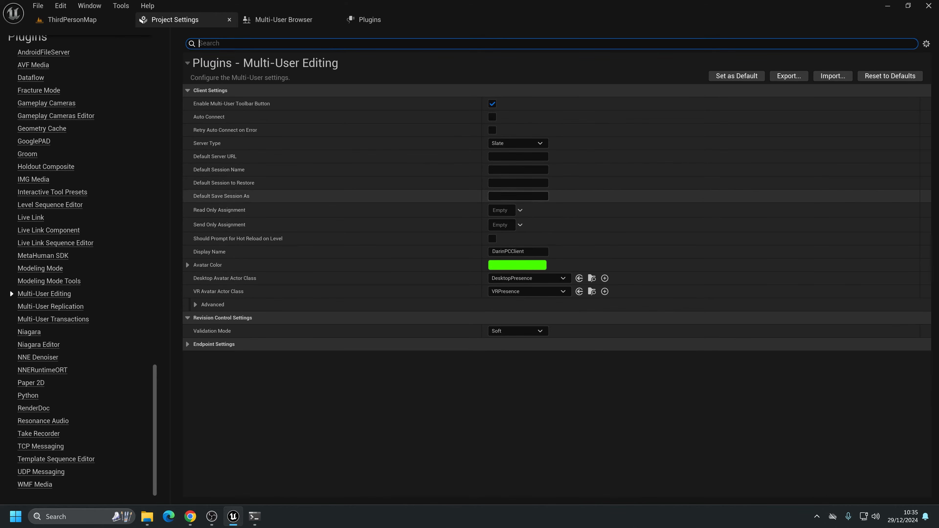
pyautogui.click(737, 76)
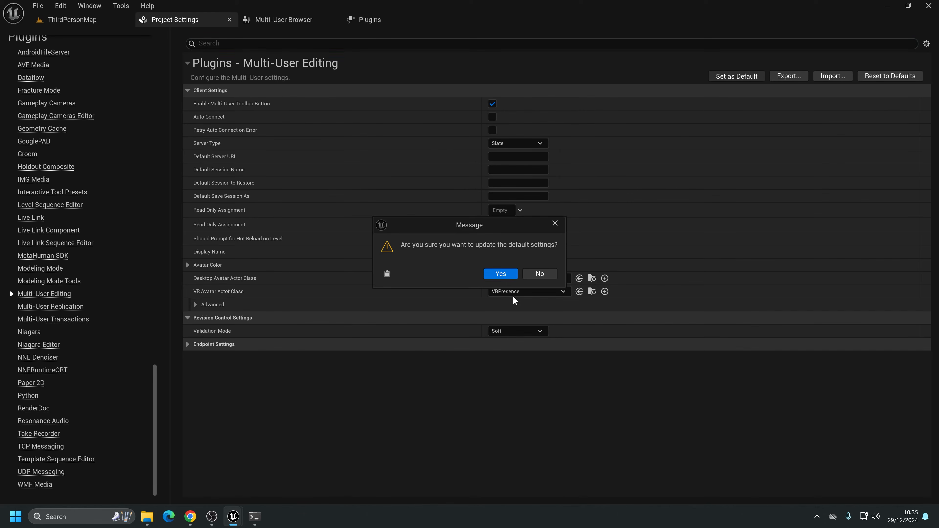
pyautogui.click(508, 274)
pyautogui.click(541, 278)
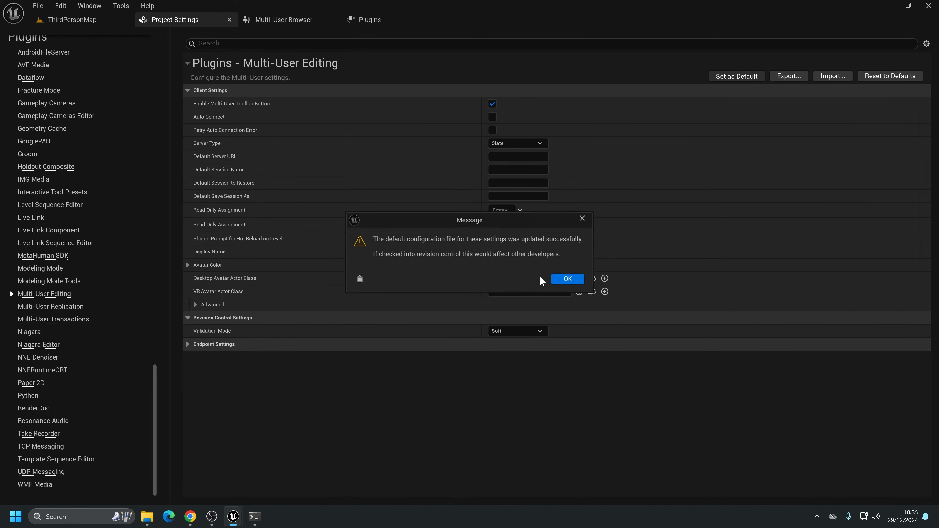
pyautogui.click(574, 279)
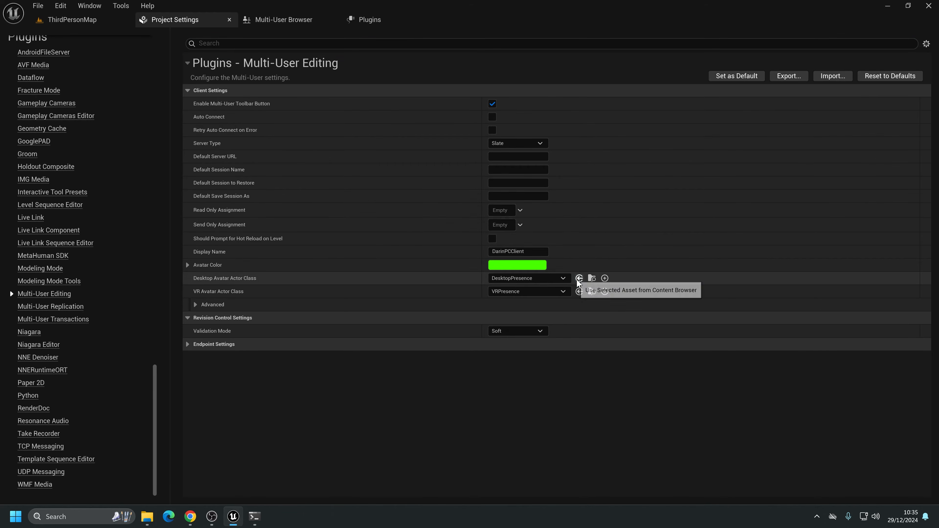
# - Return to the ThirdPersonMap level, save all project files, and exit the editor
pyautogui.click(96, 20)
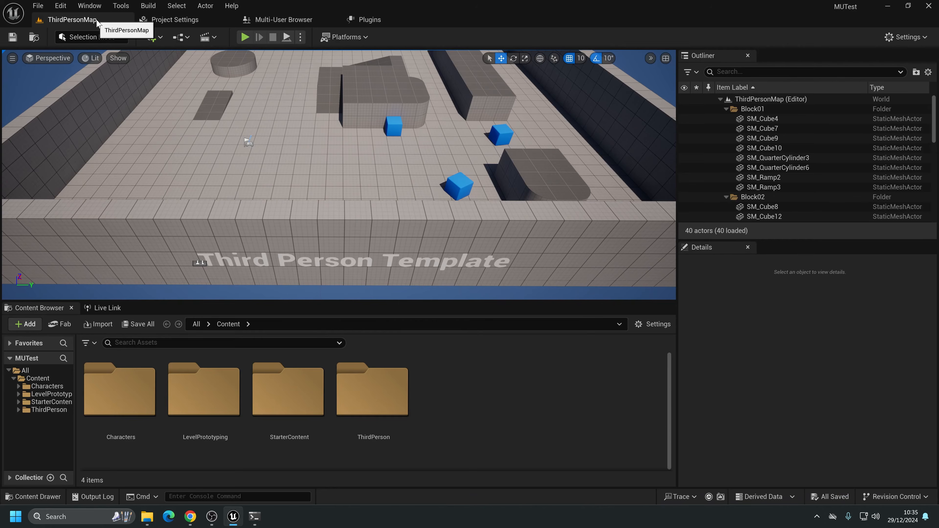
pyautogui.click(39, 6)
pyautogui.click(68, 127)
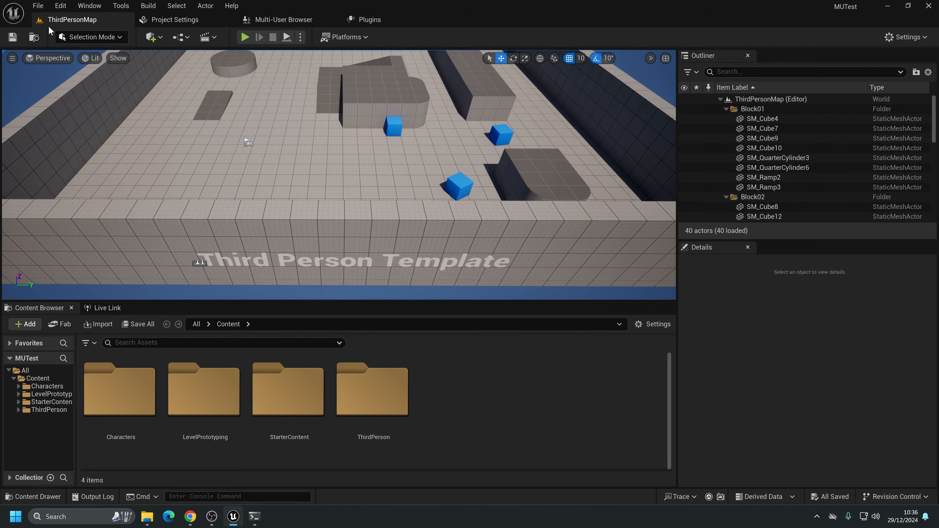
pyautogui.click(38, 7)
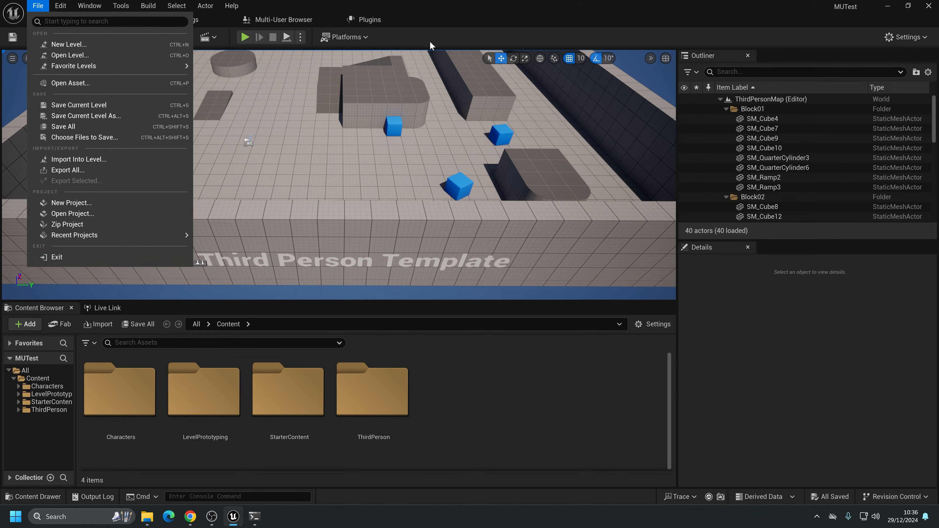
pyautogui.click(91, 255)
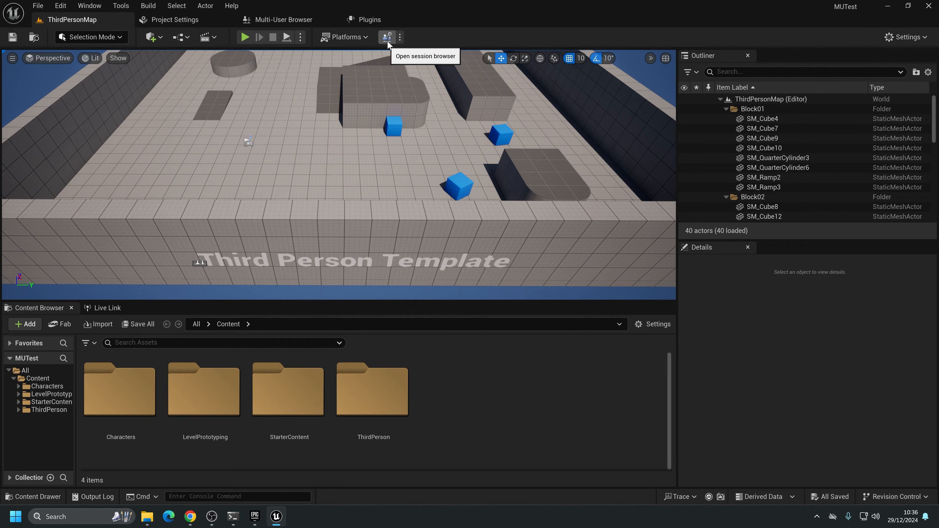
# - In the reopened client project, check the Multi-User settings and the Multi-User Browser, and return to the ThirdPersonMap level
pyautogui.click(400, 38)
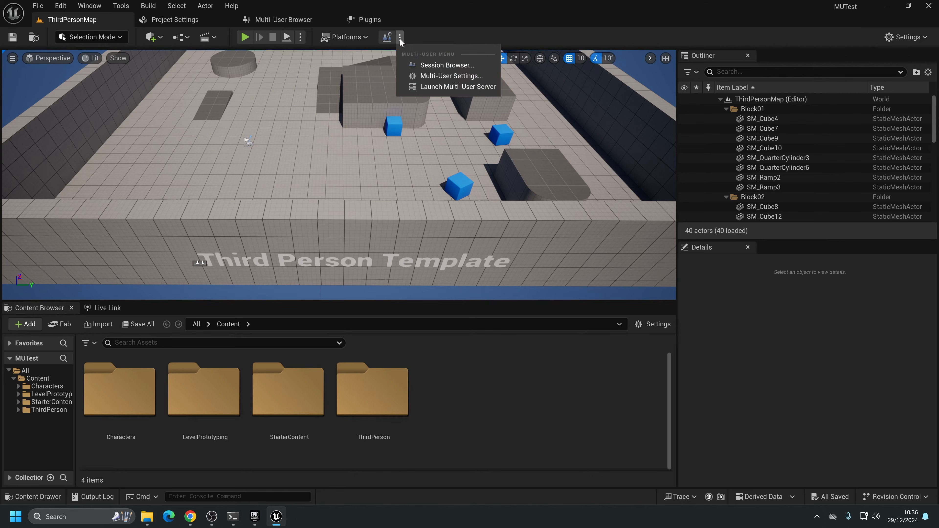
pyautogui.click(434, 76)
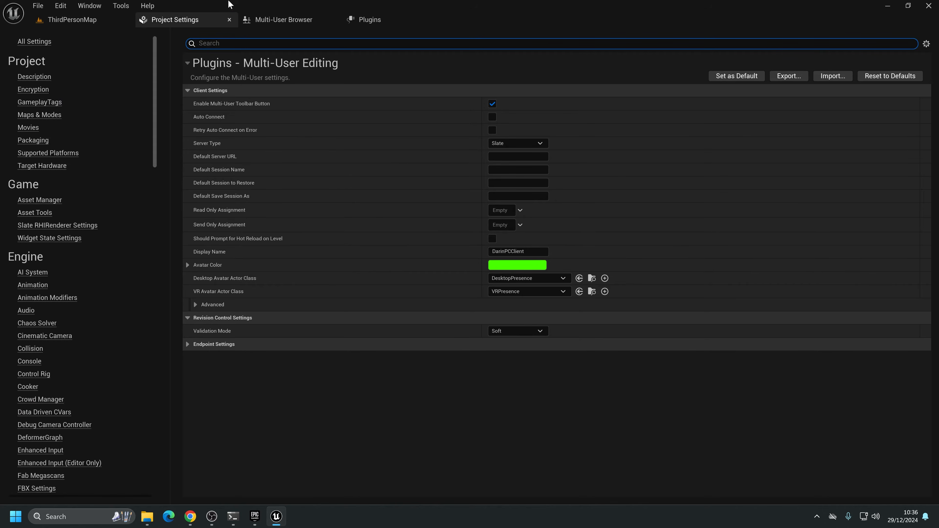
pyautogui.click(273, 23)
pyautogui.click(110, 20)
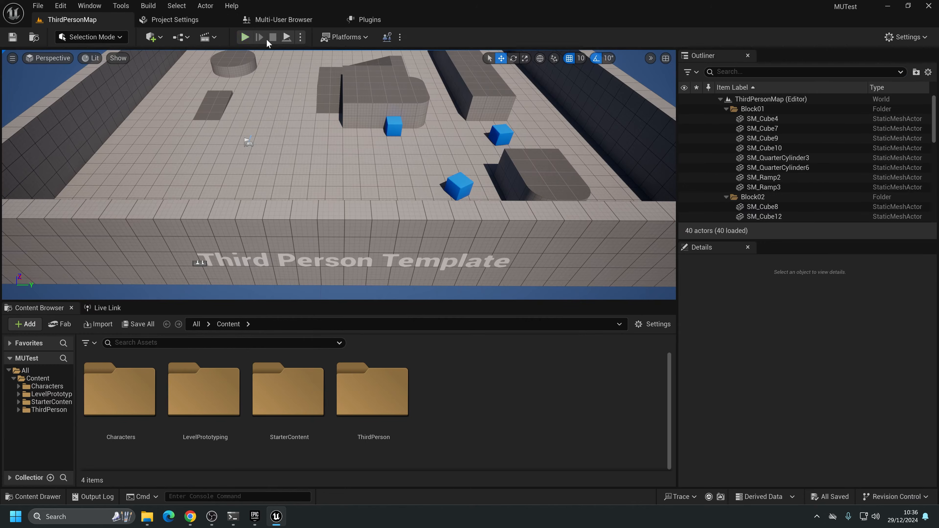
pyautogui.click(400, 37)
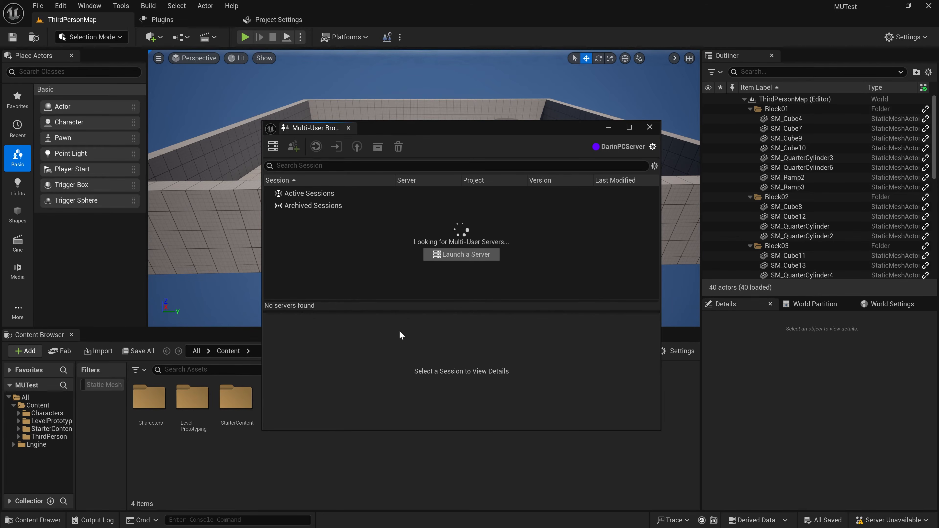
# - On the server machine, review the Multi-User Editing and UDP Messaging settings, and return to the level to view the Multi-User options
pyautogui.click(271, 22)
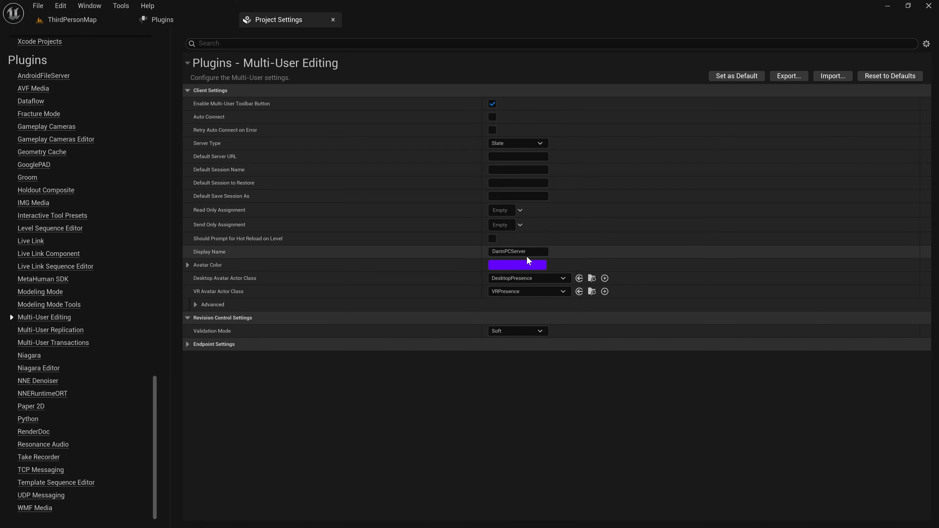
pyautogui.click(60, 499)
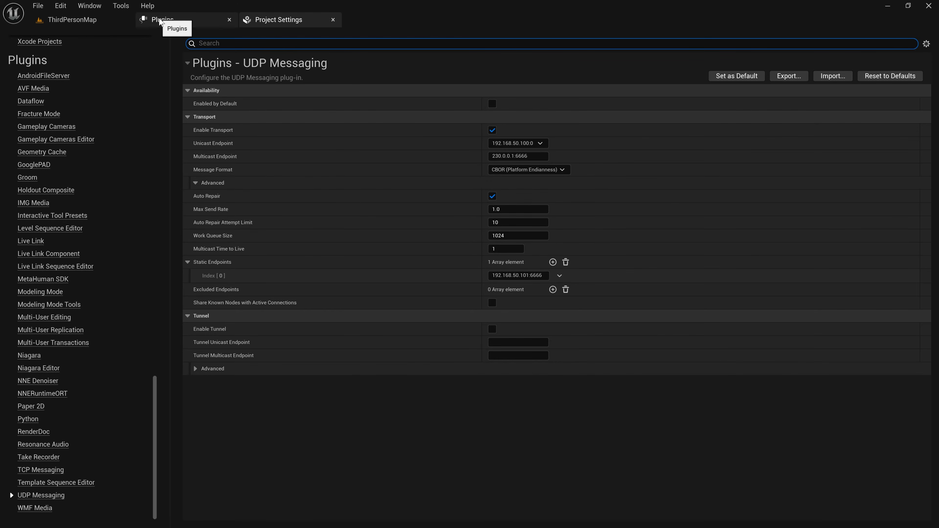
pyautogui.click(160, 21)
pyautogui.click(93, 20)
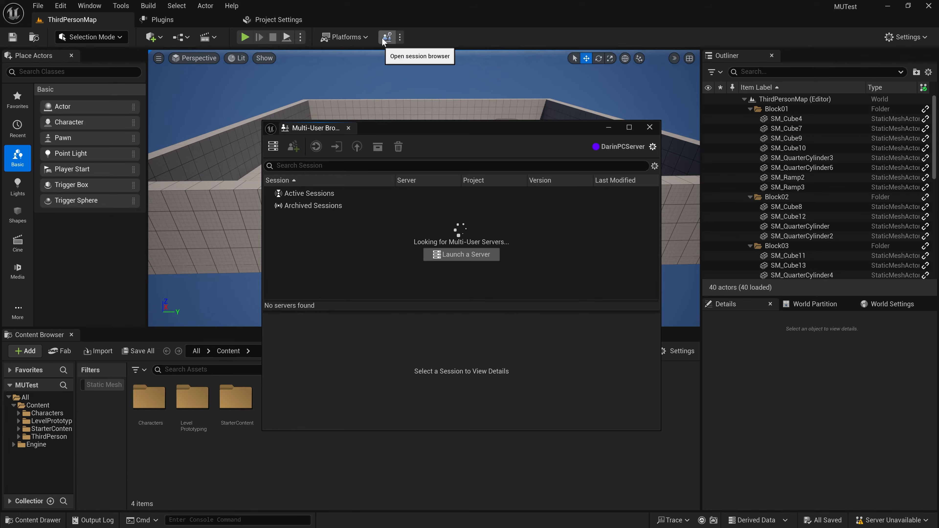
pyautogui.click(402, 38)
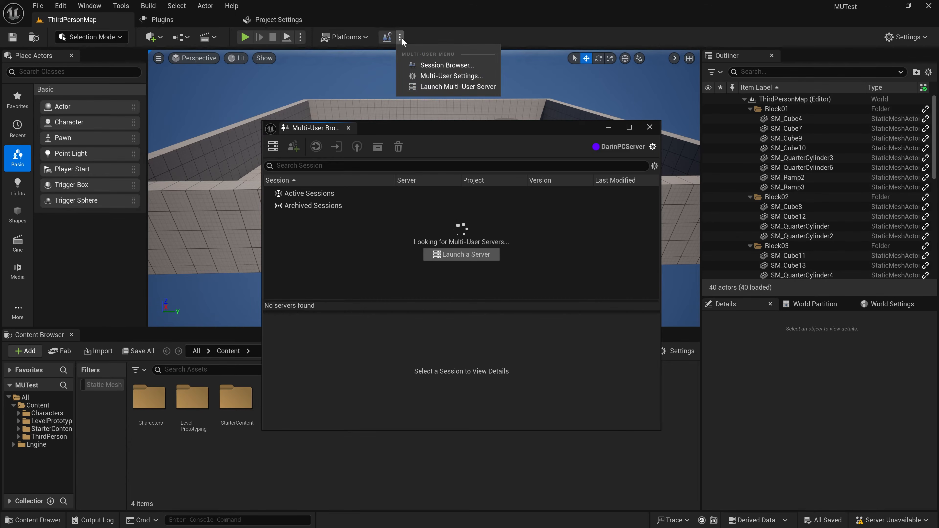
pyautogui.click(439, 26)
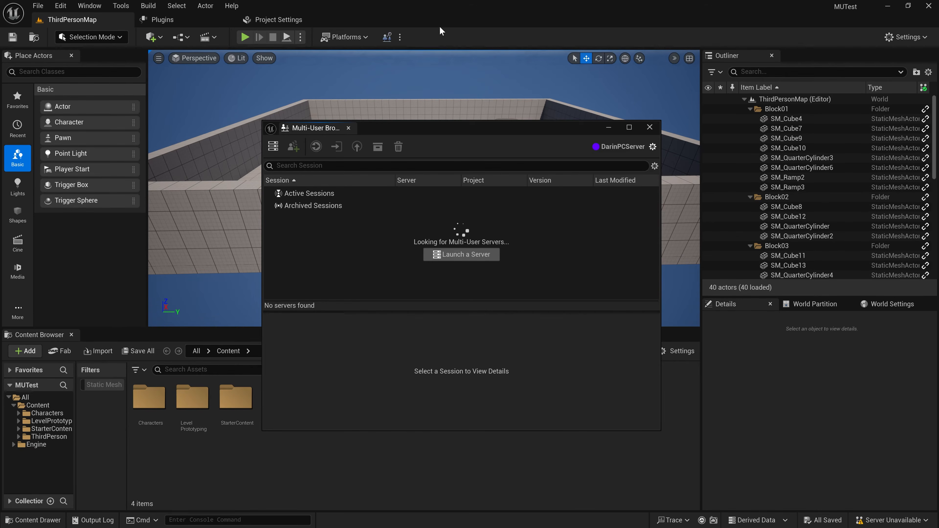
# - Launch a Multi-User server from the Multi-User Browser and move the server and browser windows apart
pyautogui.click(466, 257)
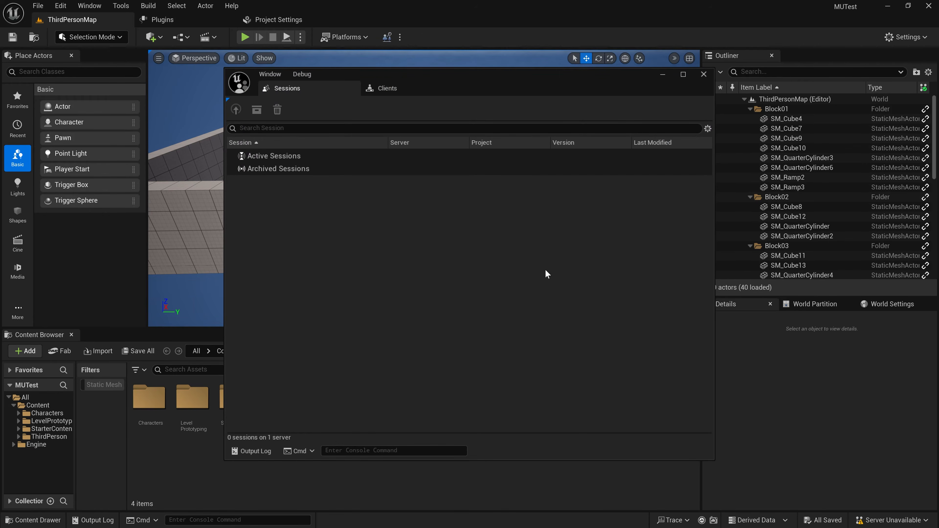
pyautogui.moveTo(433, 76); pyautogui.dragTo(678, 108)
pyautogui.moveTo(432, 135); pyautogui.dragTo(357, 116)
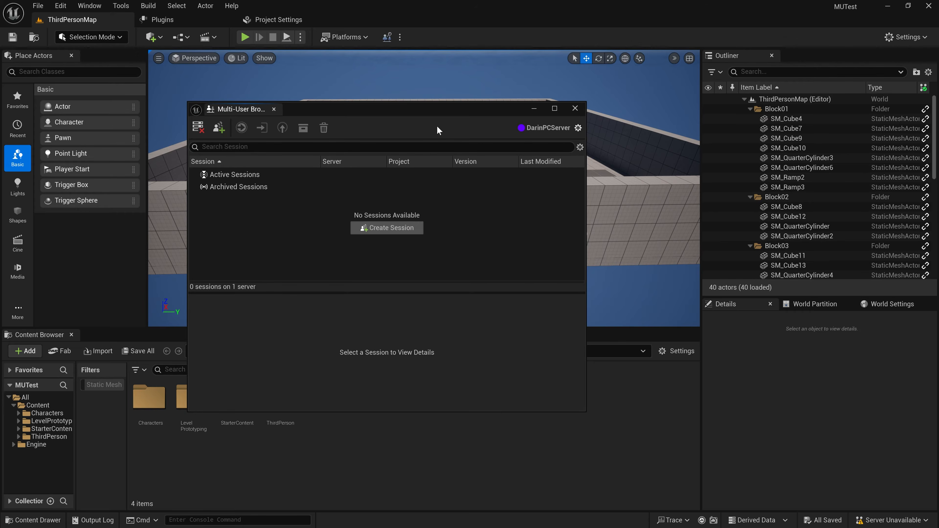
# - Create a Multi-User session named MyFirstSession for the MUTest project
pyautogui.moveTo(421, 113); pyautogui.dragTo(495, 114)
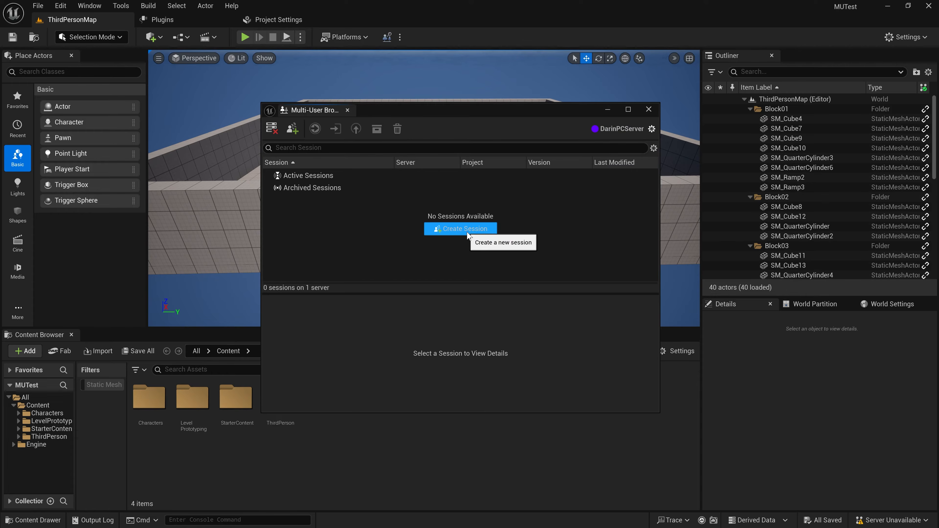
pyautogui.click(467, 233)
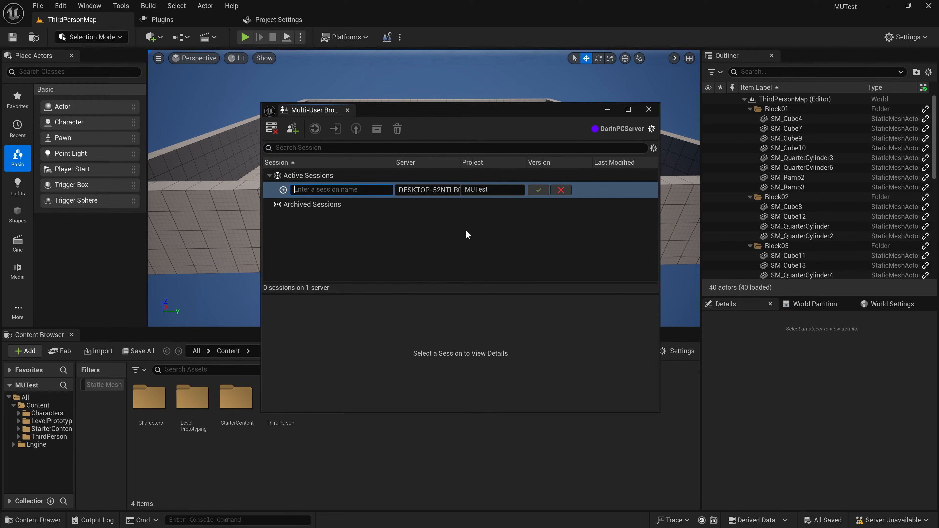
pyautogui.write('MyFirstSession')
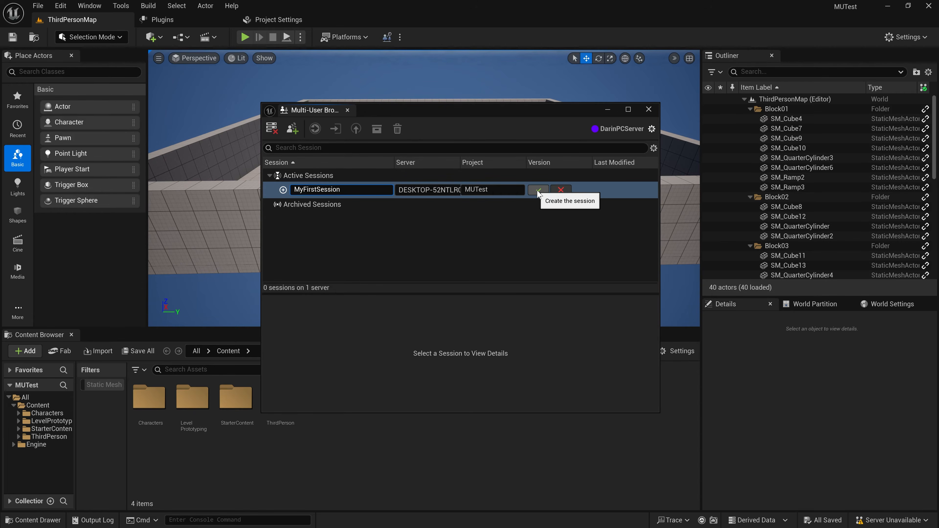
pyautogui.click(539, 190)
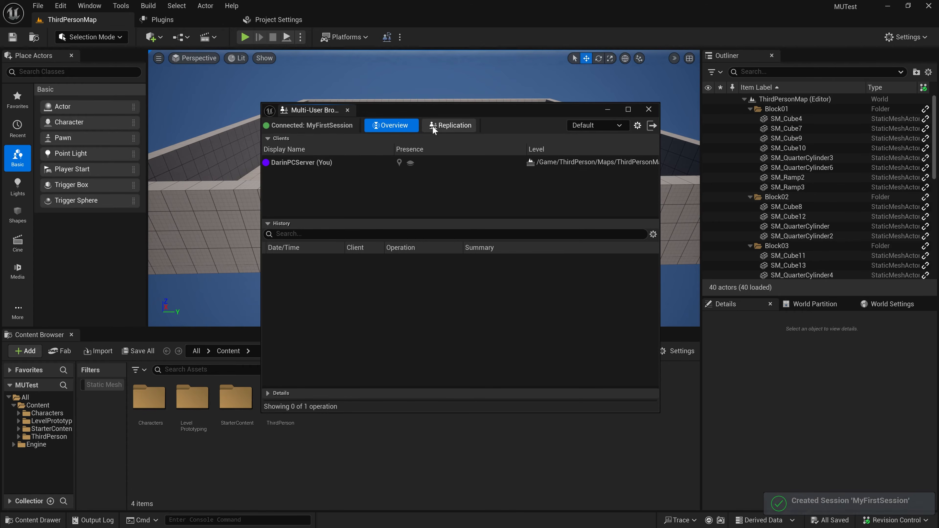
pyautogui.moveTo(442, 108); pyautogui.dragTo(449, 129)
pyautogui.moveTo(304, 184)
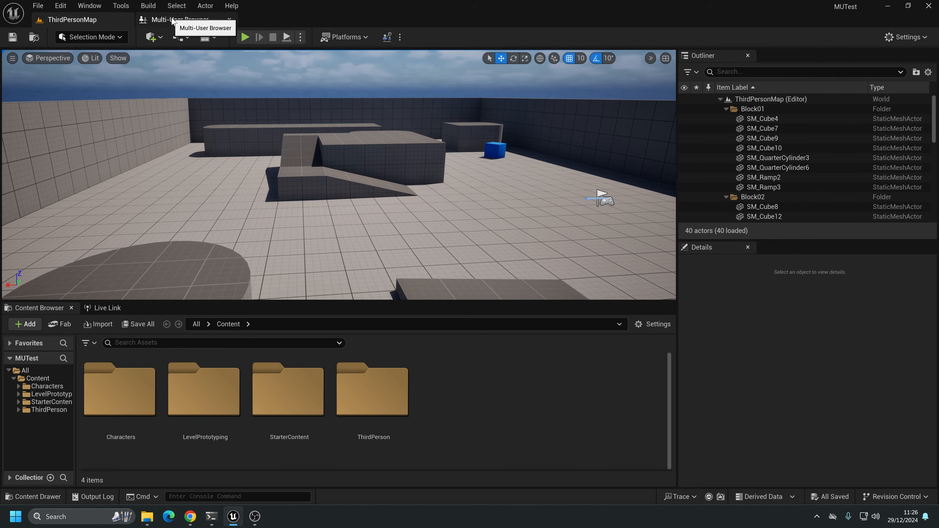
# - On the client machine, look through the Multi-User commands and open the Multi-User Browser
pyautogui.click(93, 7)
pyautogui.moveTo(122, 6)
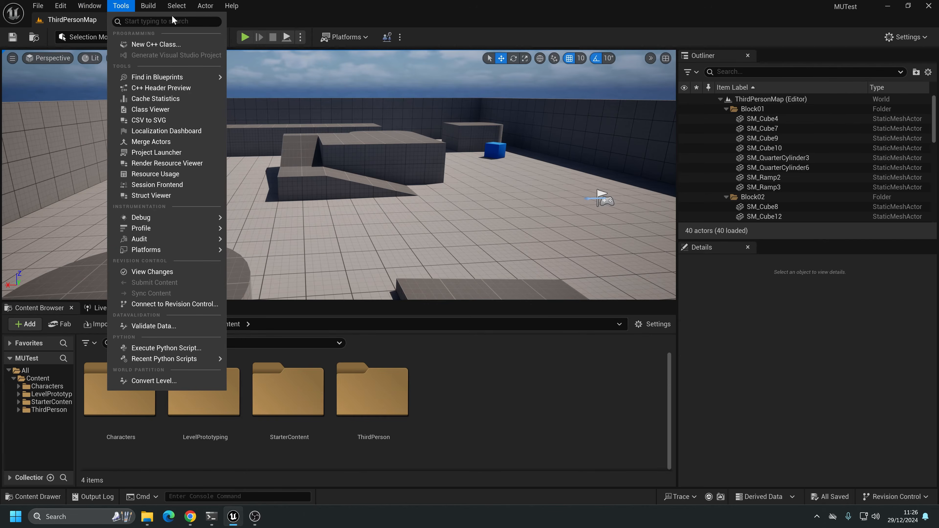
pyautogui.click(346, 18)
pyautogui.click(89, 5)
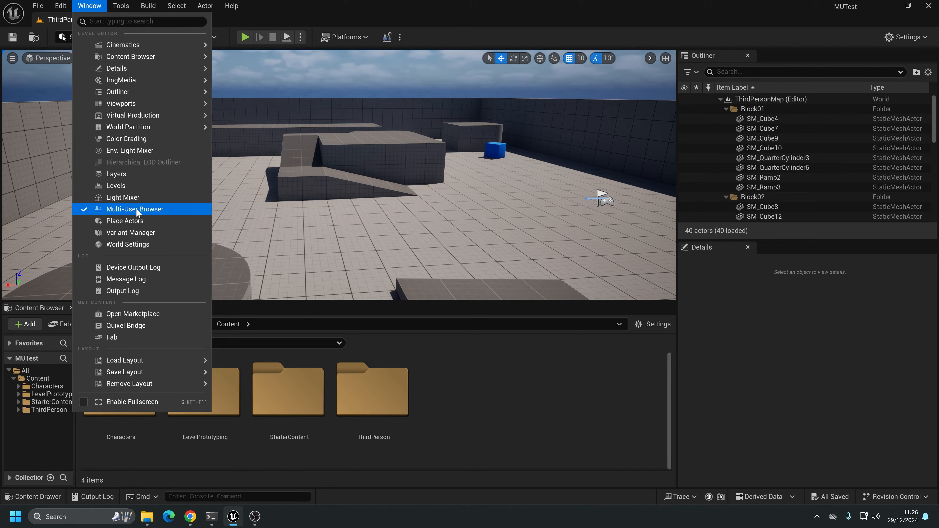
pyautogui.click(442, 32)
pyautogui.click(400, 37)
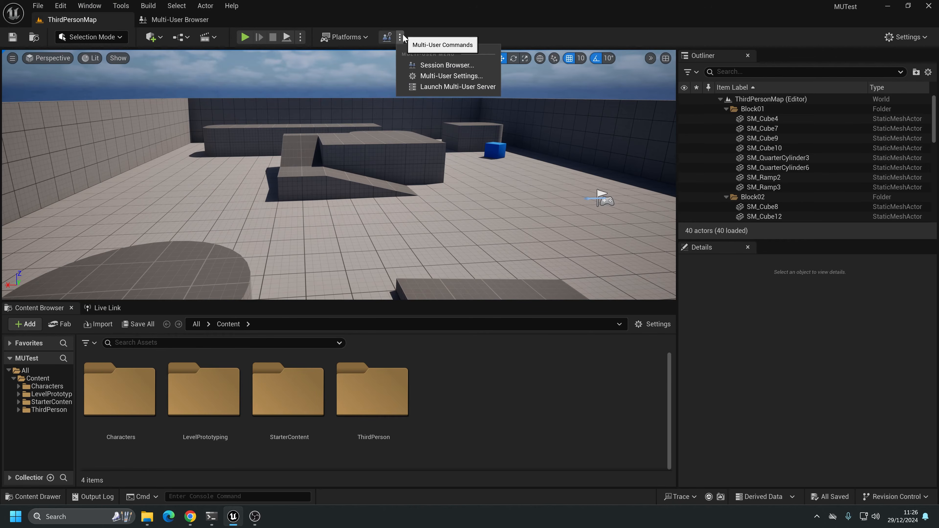
pyautogui.click(387, 37)
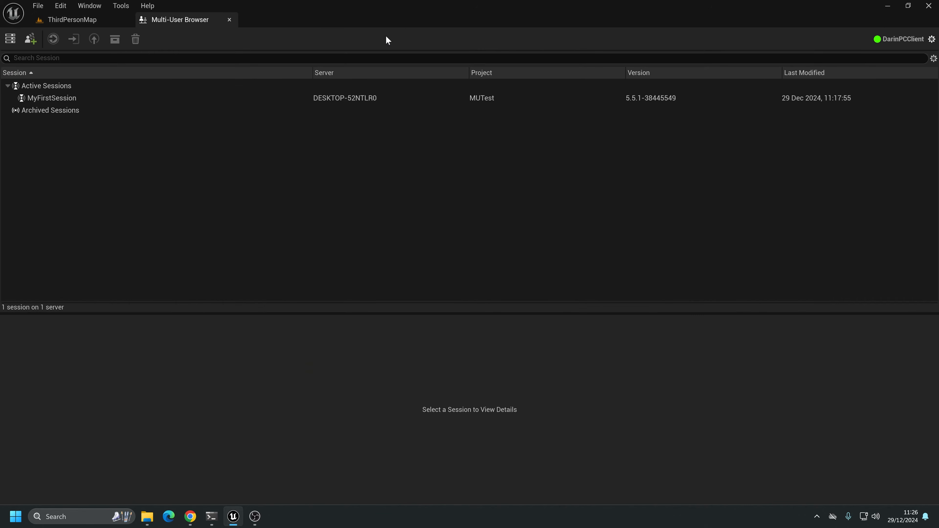
# - Examine MyFirstSession's connected clients, its session details and the available actions on the active session
pyautogui.click(71, 99)
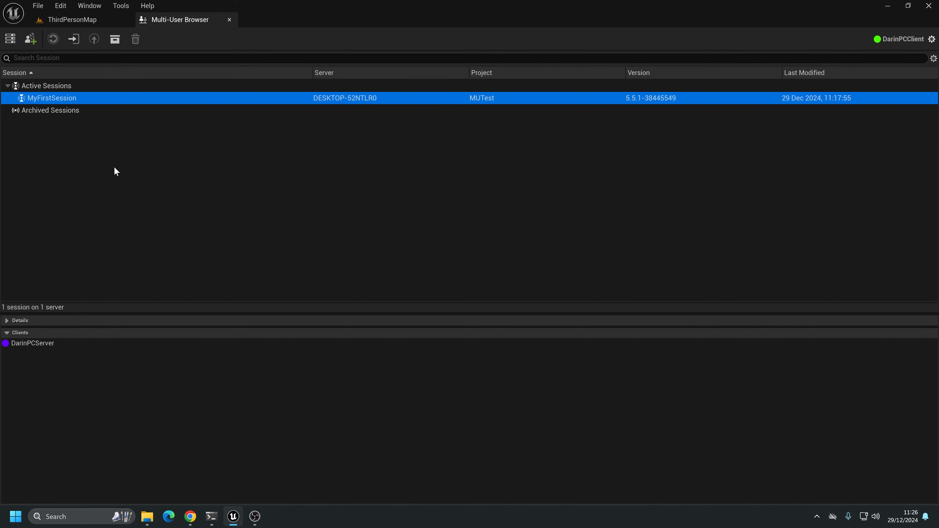
pyautogui.moveTo(23, 344)
pyautogui.moveTo(63, 104)
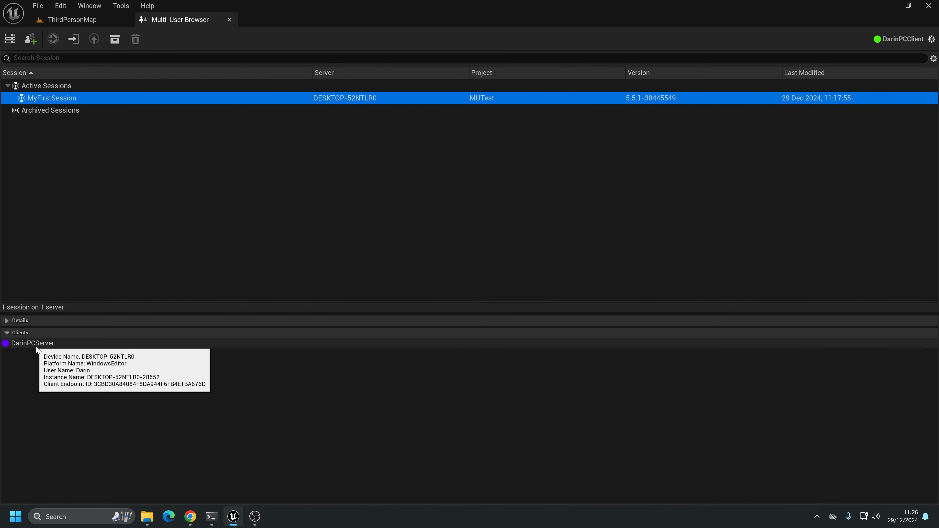
pyautogui.click(7, 322)
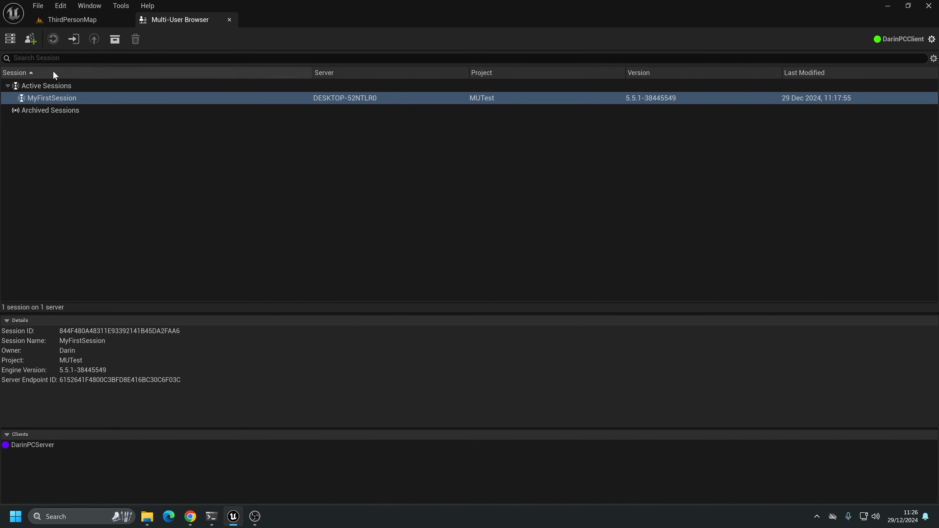
pyautogui.rightClick(64, 100)
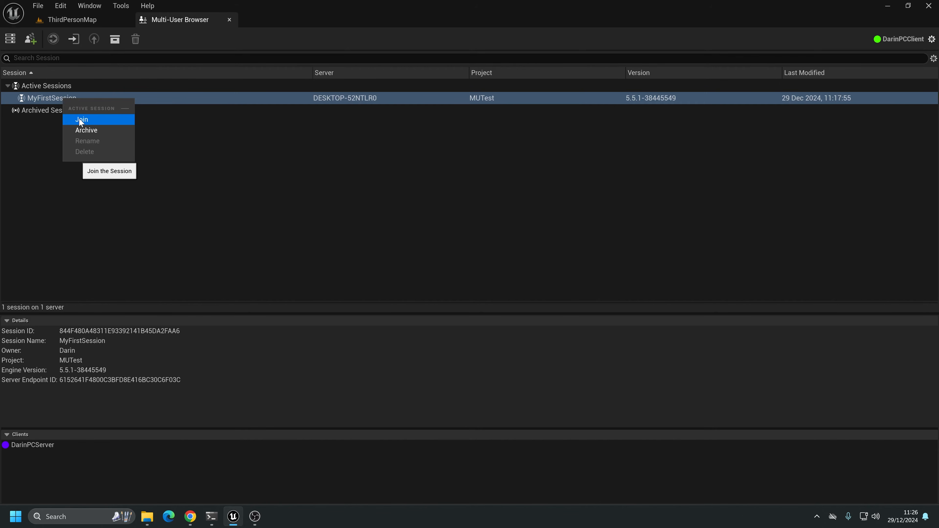
pyautogui.click(55, 97)
pyautogui.click(95, 85)
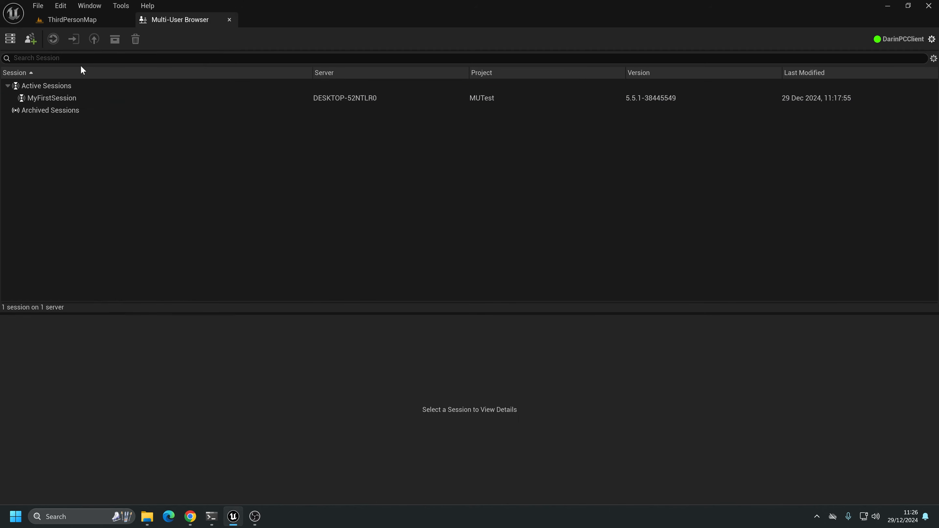
# - Float and enlarge the Multi-User Browser over the level editor, and join MyFirstSession from the client
pyautogui.click(61, 99)
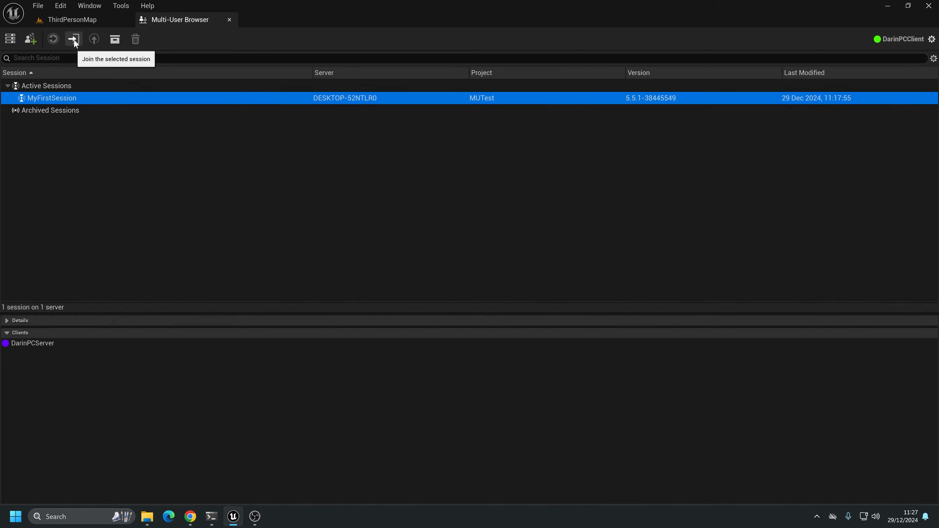
pyautogui.moveTo(186, 19); pyautogui.dragTo(374, 121)
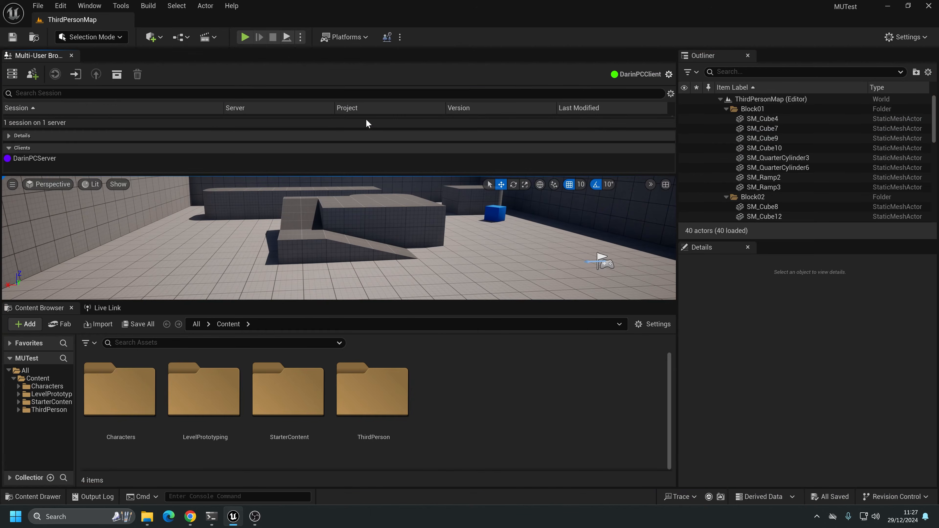
pyautogui.moveTo(53, 55); pyautogui.dragTo(147, 120)
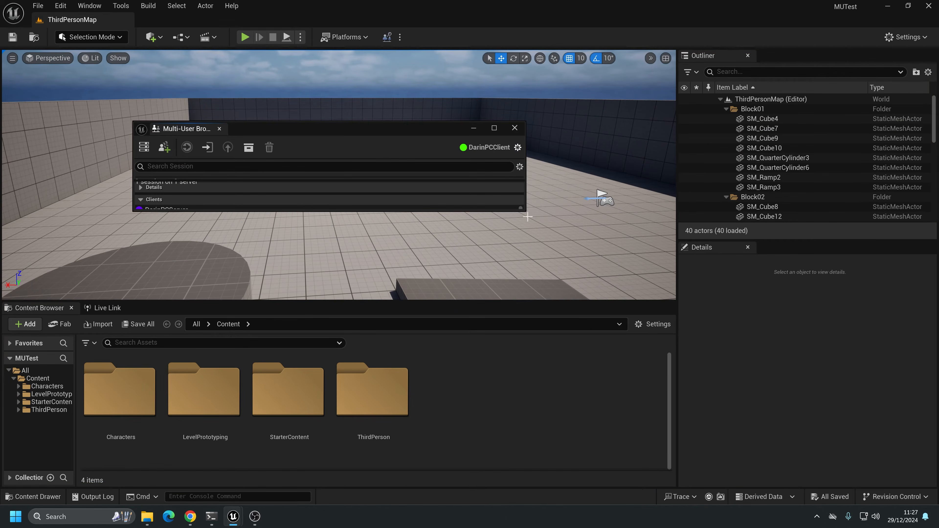
pyautogui.moveTo(516, 209); pyautogui.dragTo(562, 409)
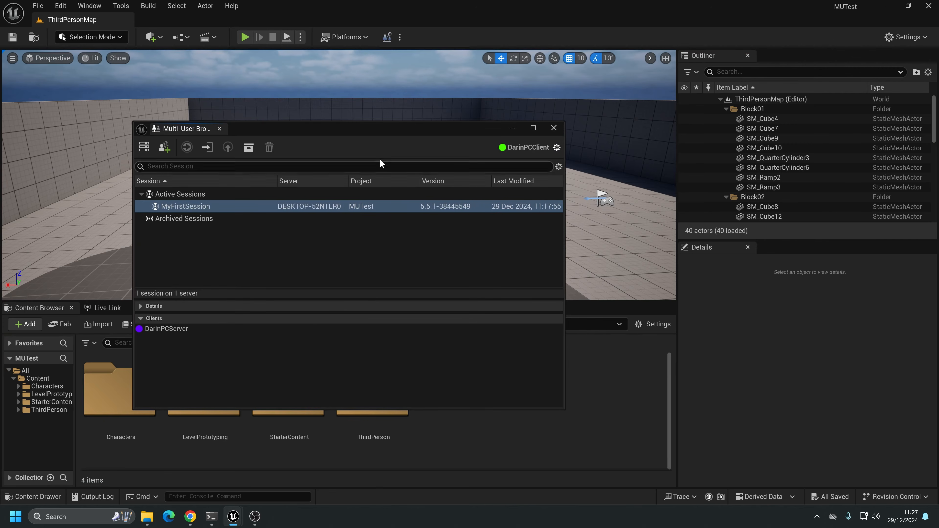
pyautogui.moveTo(358, 133); pyautogui.dragTo(662, 214)
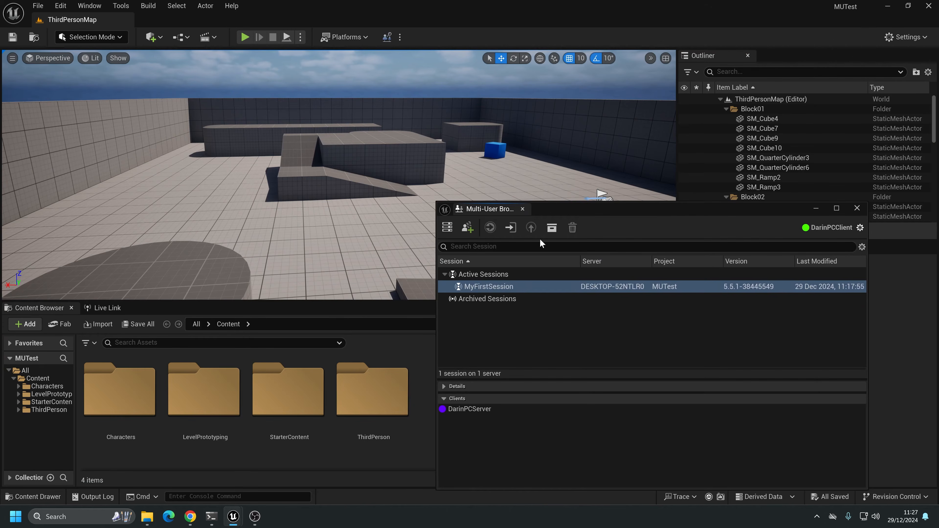
pyautogui.click(511, 227)
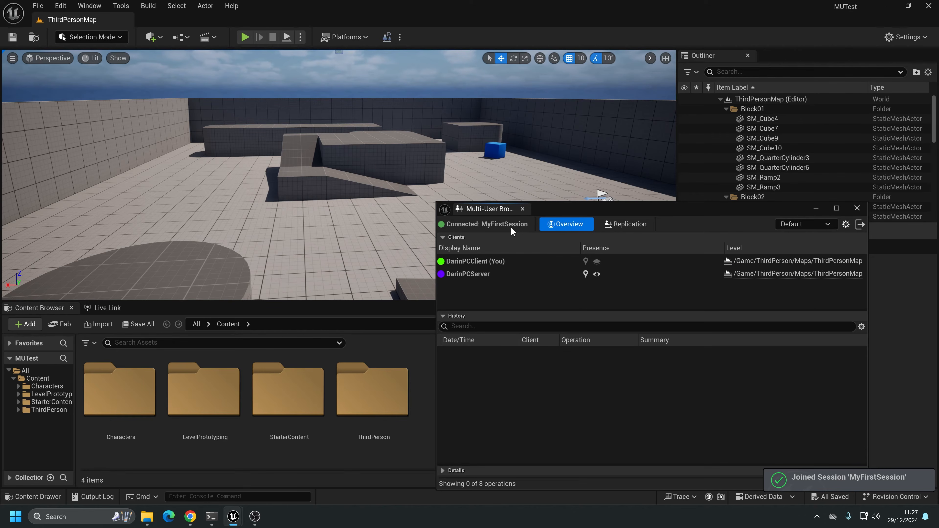
# - Jump to the server user's presence location and fly around the level until that user's avatar is in view
pyautogui.moveTo(477, 275)
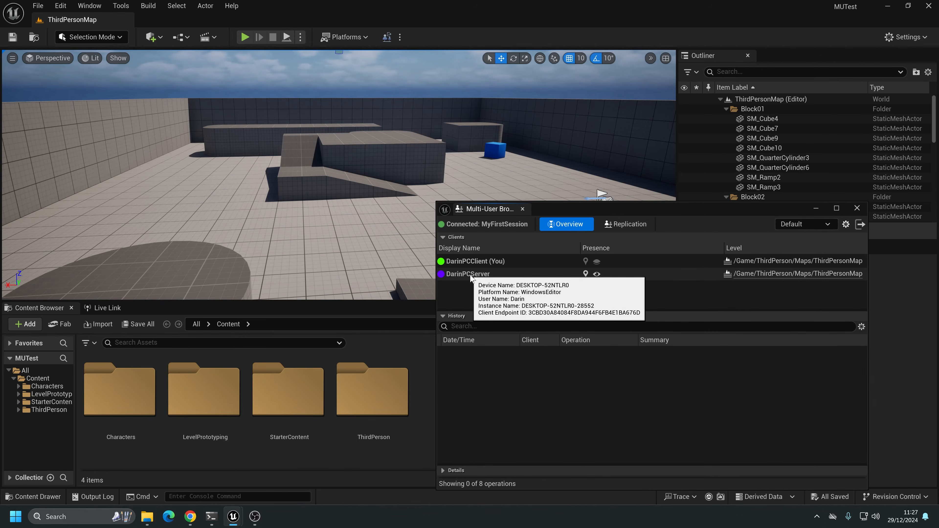
pyautogui.click(586, 274)
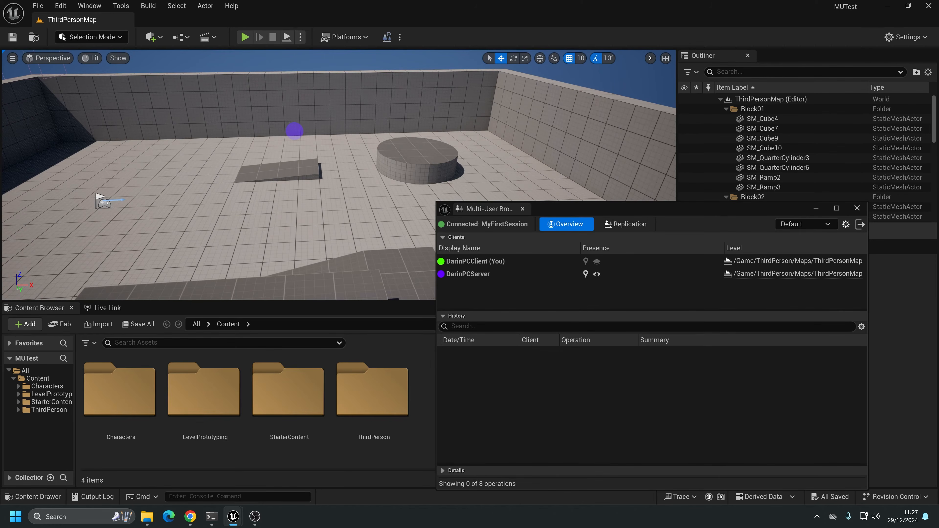
pyautogui.moveTo(296, 177); pyautogui.dragTo(536, 135, button='right')
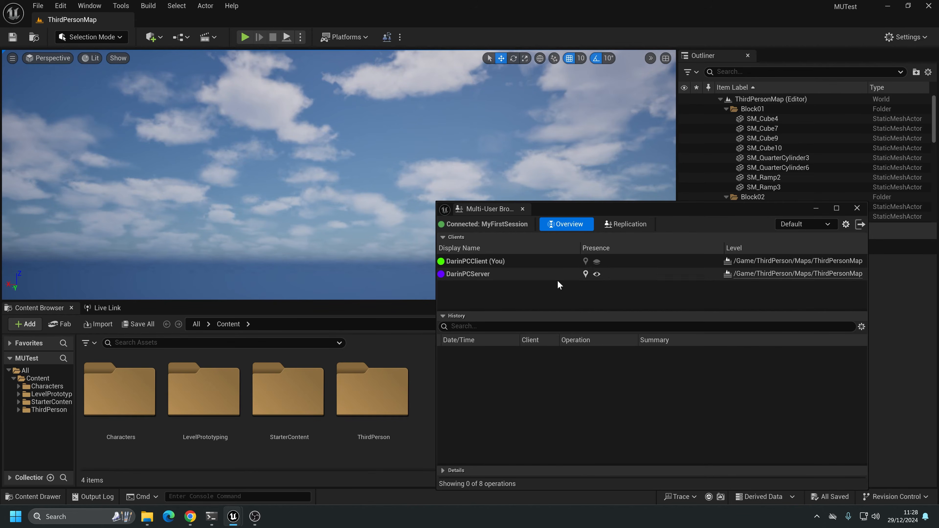
pyautogui.click(585, 274)
pyautogui.moveTo(328, 181); pyautogui.dragTo(626, 203, button='right')
pyautogui.press('d')
pyautogui.press('w')
pyautogui.press('s')
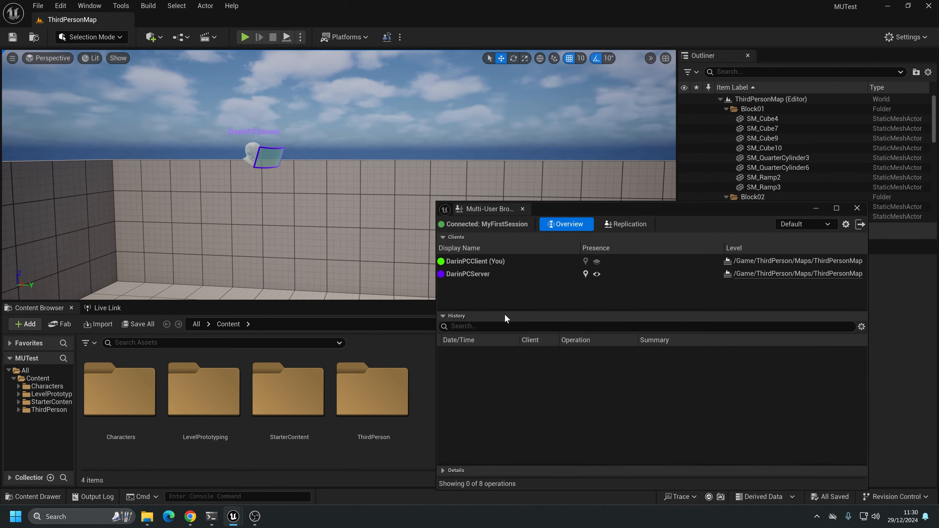
pyautogui.moveTo(695, 210); pyautogui.dragTo(624, 149)
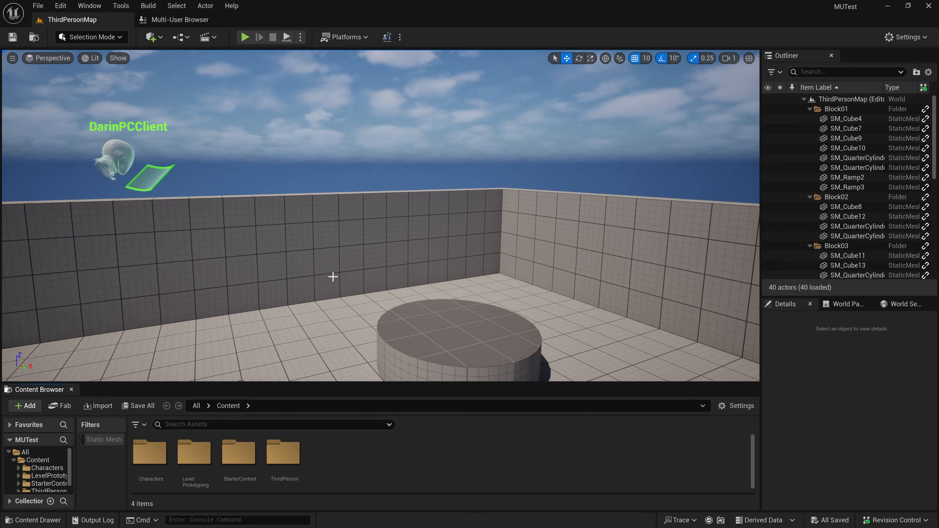
# - On the server machine, frame the cylinder in the level and raise one of its quarter-cylinder pieces into the air
pyautogui.moveTo(327, 217); pyautogui.dragTo(296, 225, button='right')
pyautogui.moveTo(156, 165); pyautogui.dragTo(148, 184, button='right')
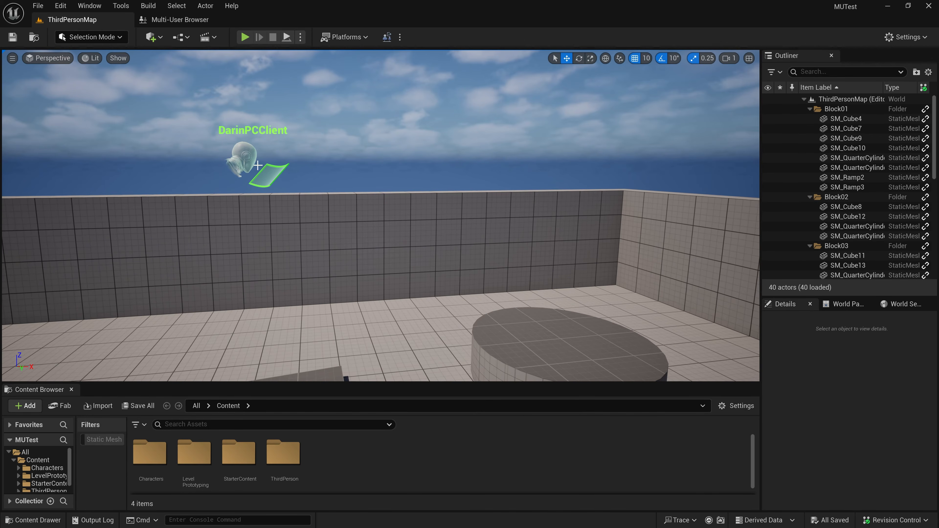
pyautogui.moveTo(522, 276); pyautogui.dragTo(608, 298, button='right')
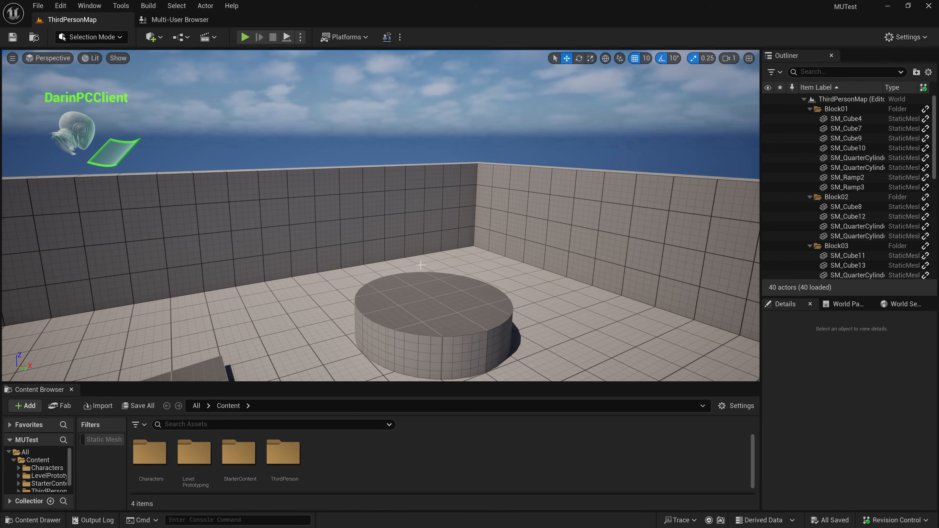
pyautogui.click(445, 285)
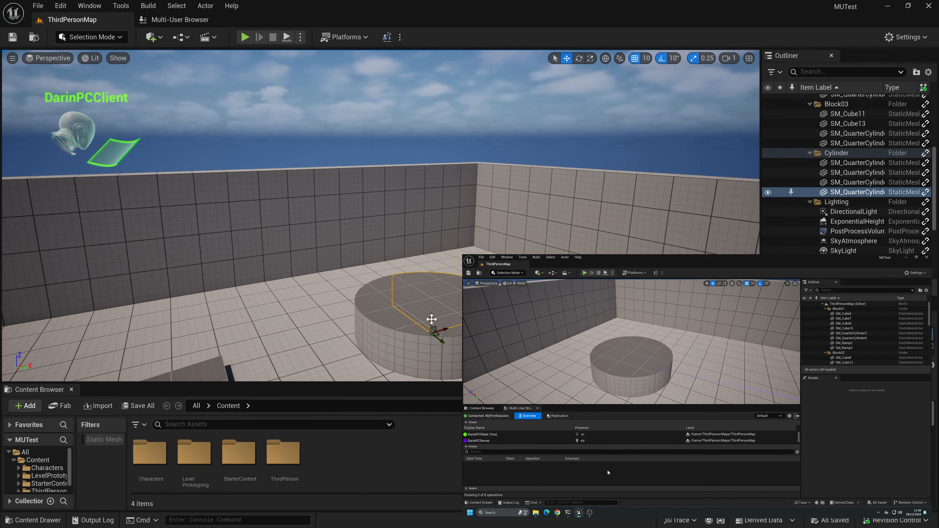
pyautogui.moveTo(431, 319); pyautogui.dragTo(444, 203)
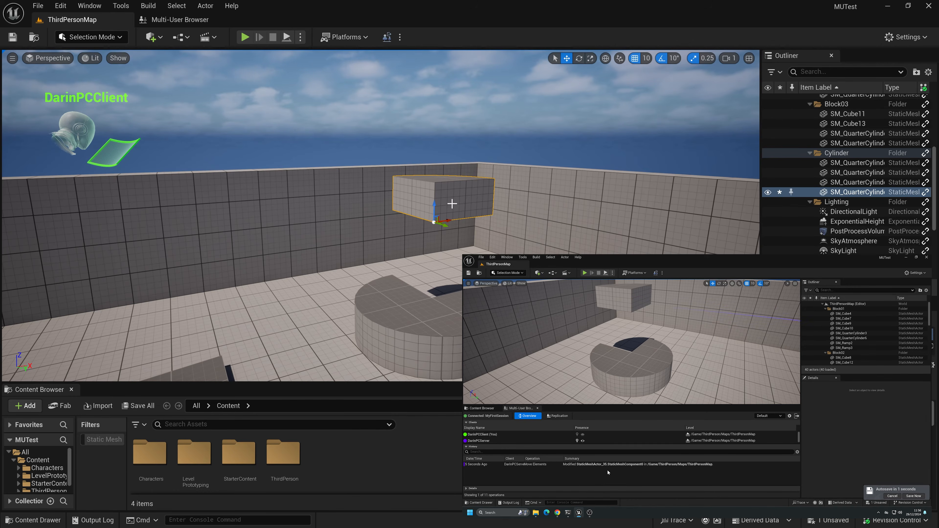
# - Rotate and scale the raised quarter-cylinder piece, and move it down to the floor behind the cylinder
pyautogui.press('e')
pyautogui.moveTo(437, 230); pyautogui.dragTo(464, 218)
pyautogui.press('r')
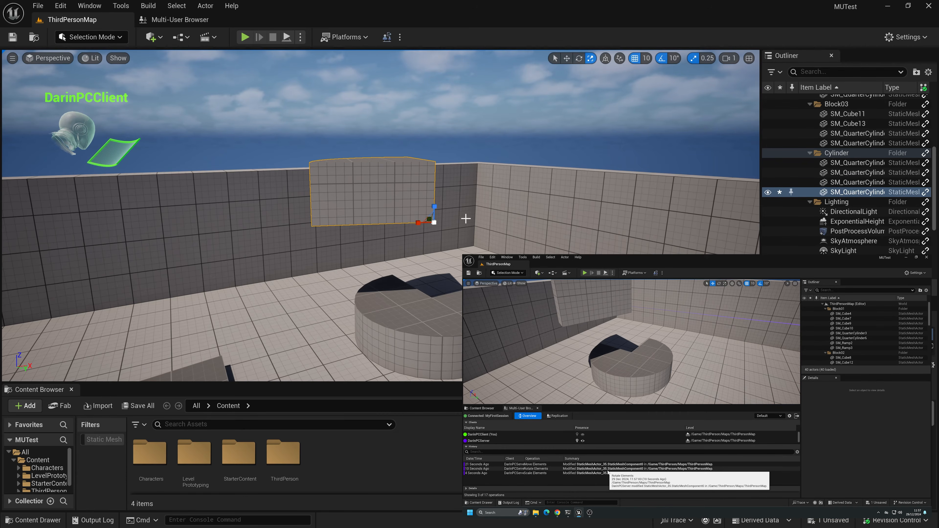
pyautogui.press('w')
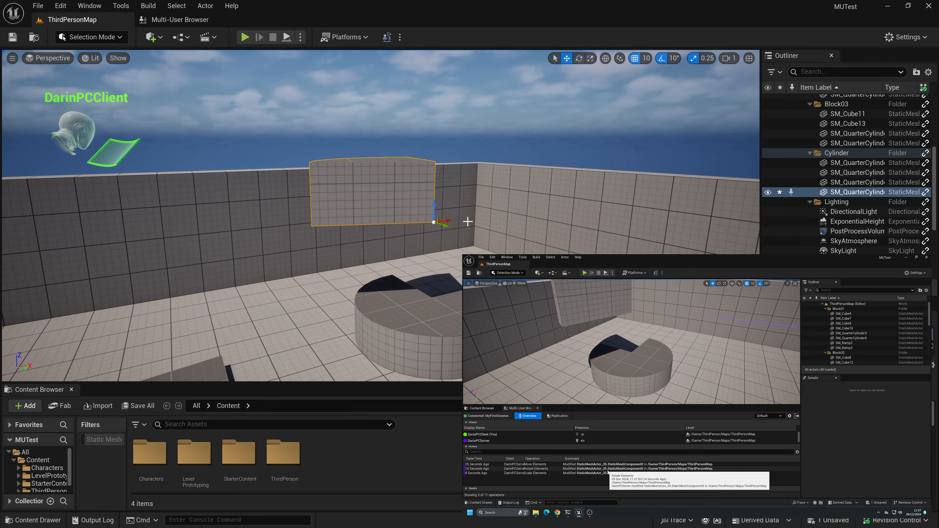
pyautogui.moveTo(450, 221); pyautogui.dragTo(497, 270)
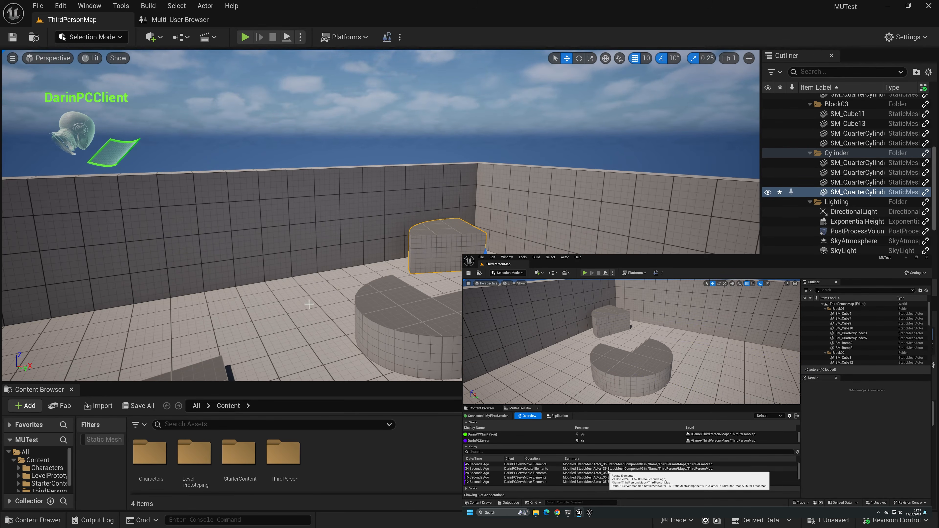
# - Review the session's operation history in the Multi-User Browser and return to the ThirdPersonMap level
pyautogui.click(190, 21)
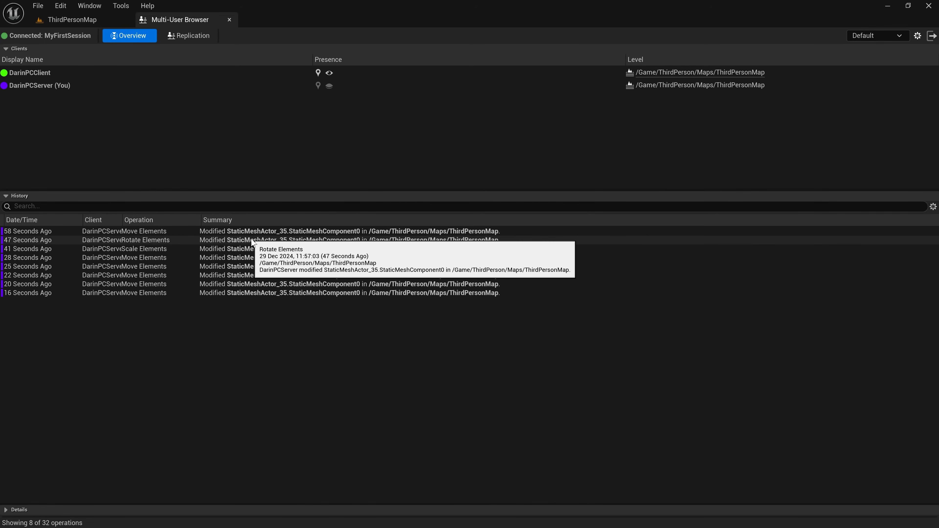
pyautogui.click(95, 18)
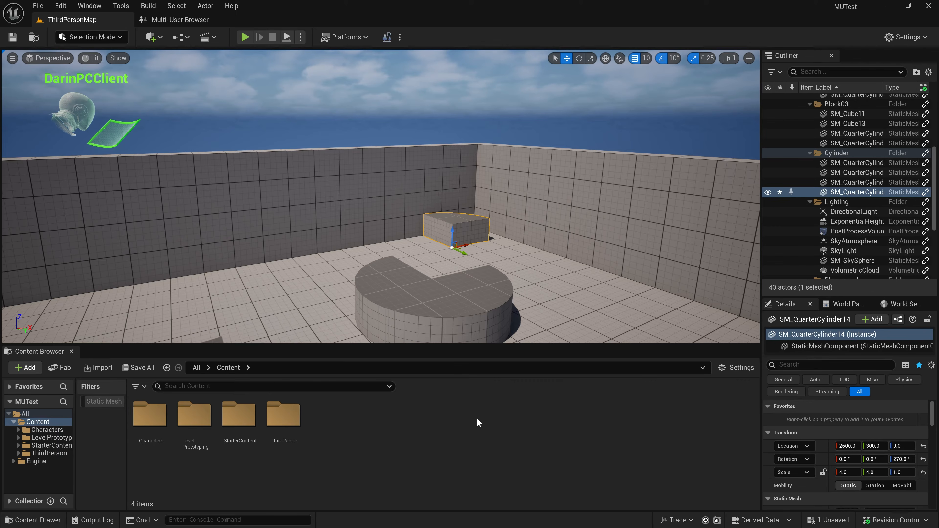
# - Create a new material named MAT_MySesionMaterial in the project's Content folder
pyautogui.rightClick(415, 439)
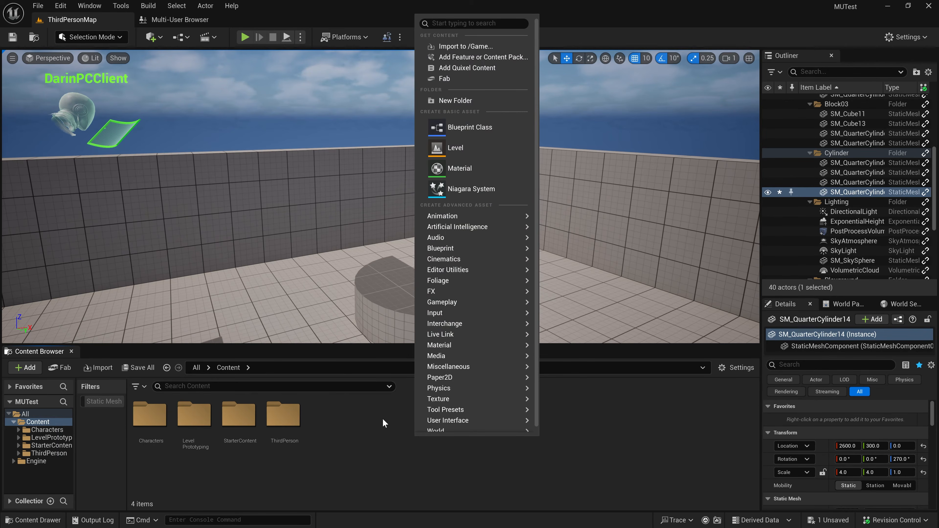
pyautogui.click(494, 168)
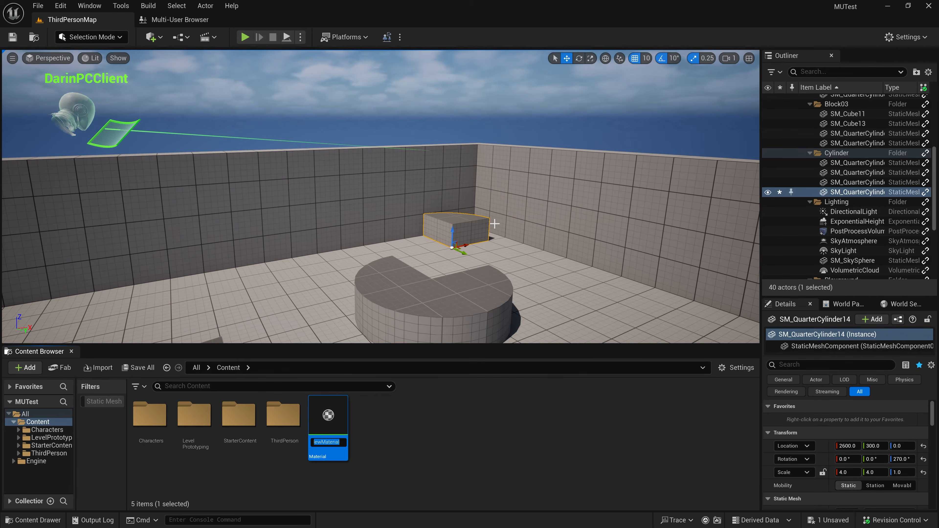
pyautogui.write('MAT')
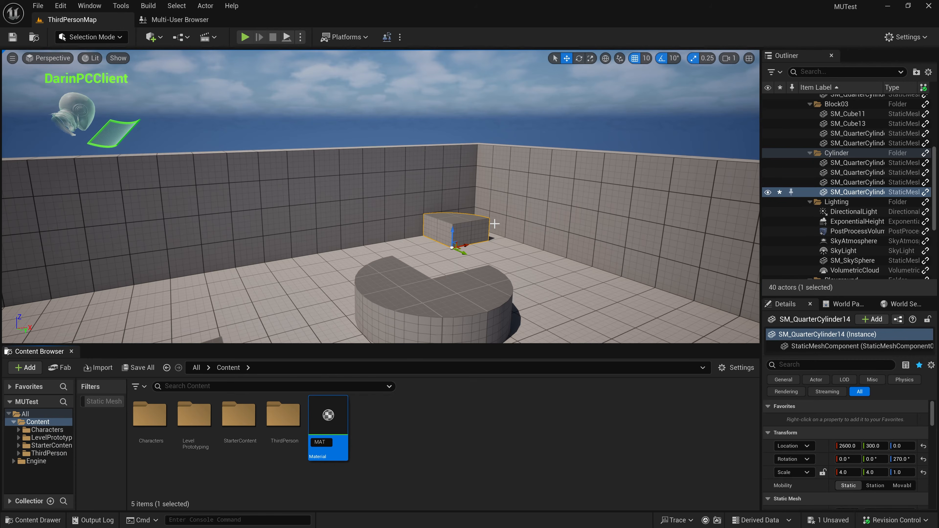
pyautogui.write('_My')
pyautogui.write('Ses')
pyautogui.write('ion')
pyautogui.write('Material')
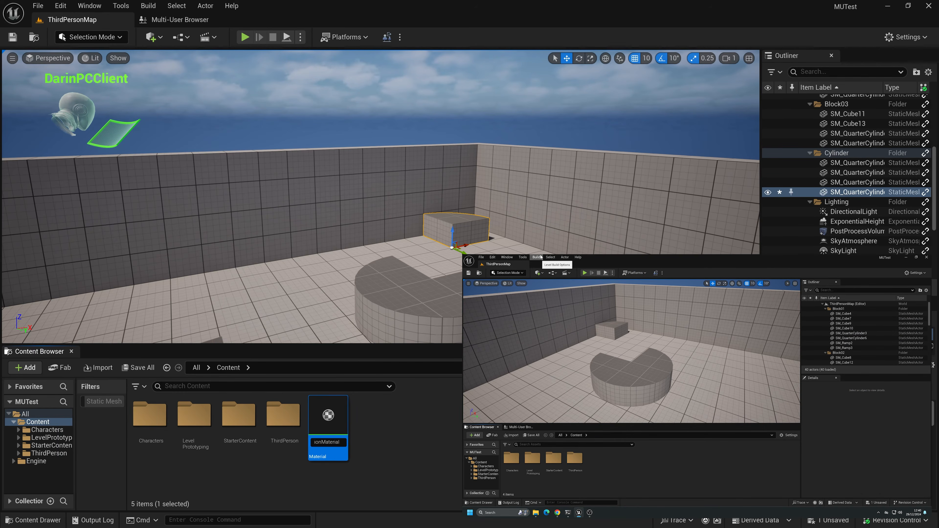
pyautogui.press('Return')
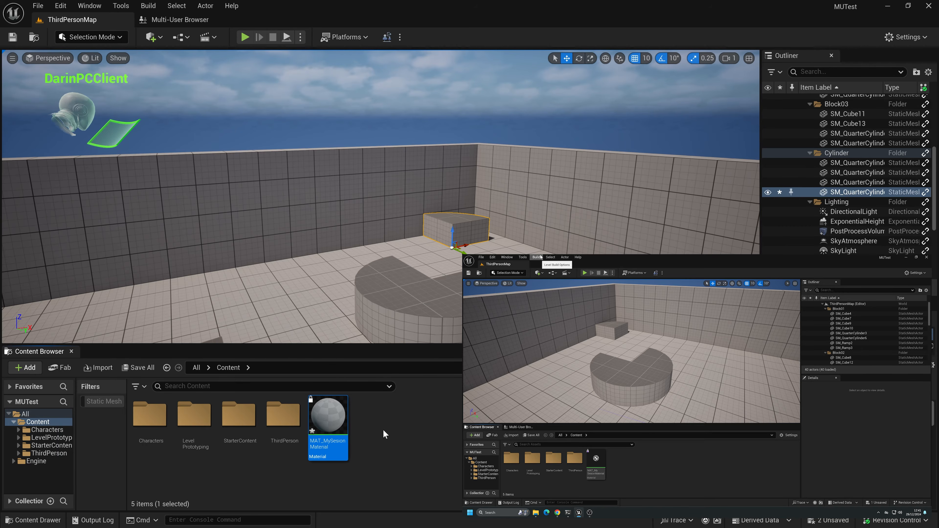
# - Open MAT_MySesionMaterial and connect a three-component constant with R set to 1 to its Base Color
pyautogui.moveTo(317, 407)
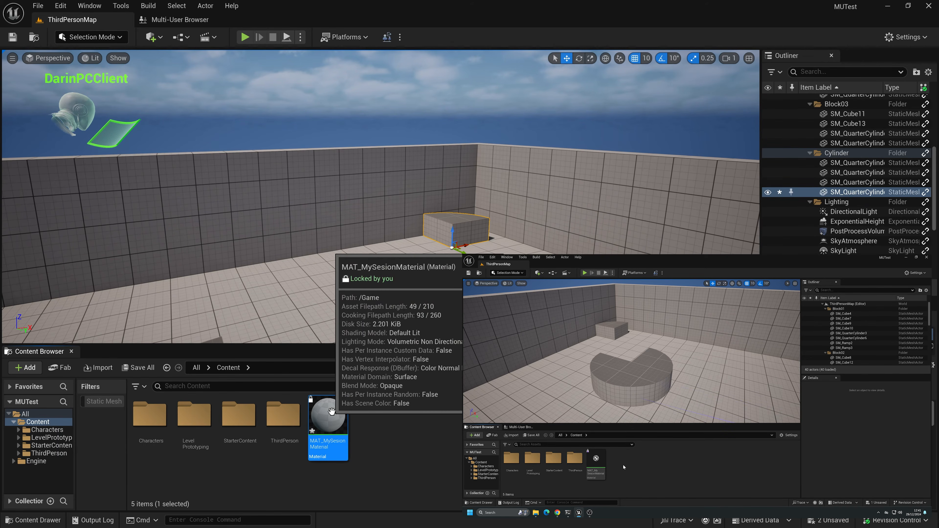
pyautogui.doubleClick(332, 411)
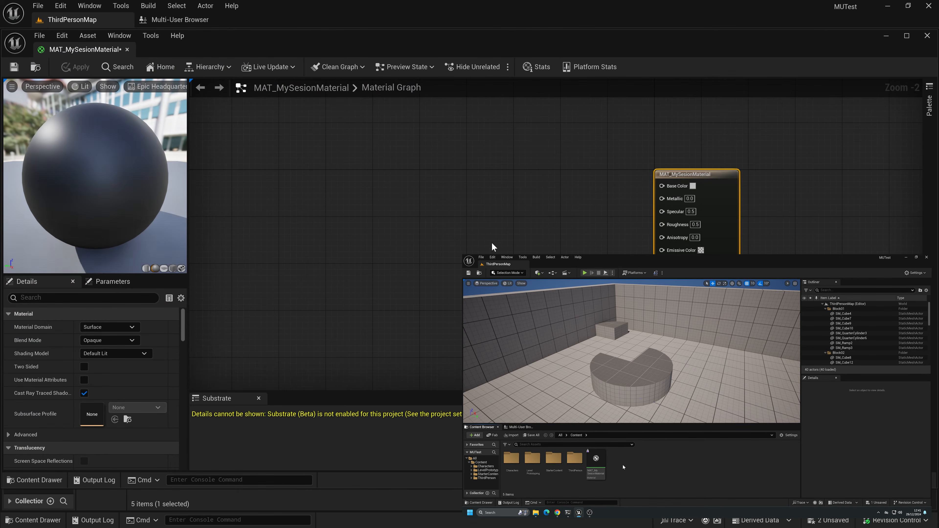
pyautogui.click(500, 211)
pyautogui.moveTo(572, 222); pyautogui.dragTo(664, 187)
pyautogui.click(117, 340)
pyautogui.write('1')
pyautogui.press('Return')
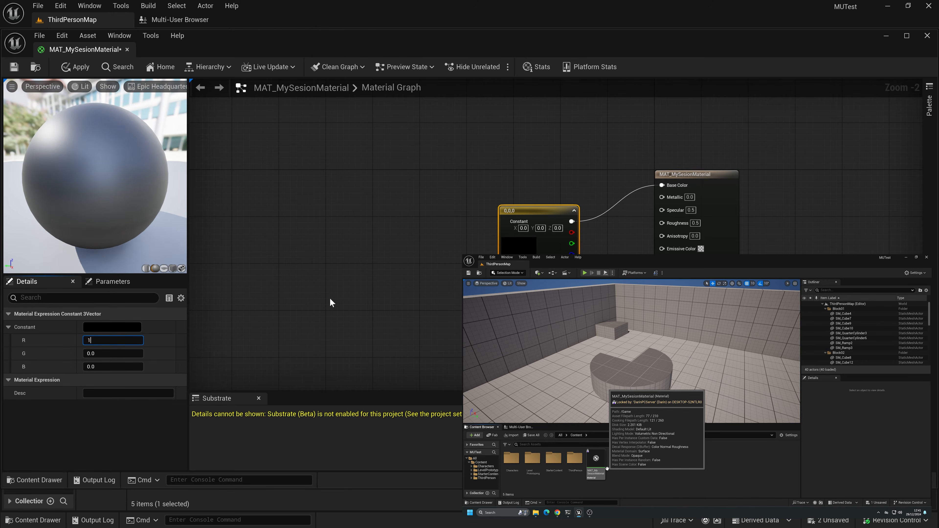
pyautogui.click(330, 298)
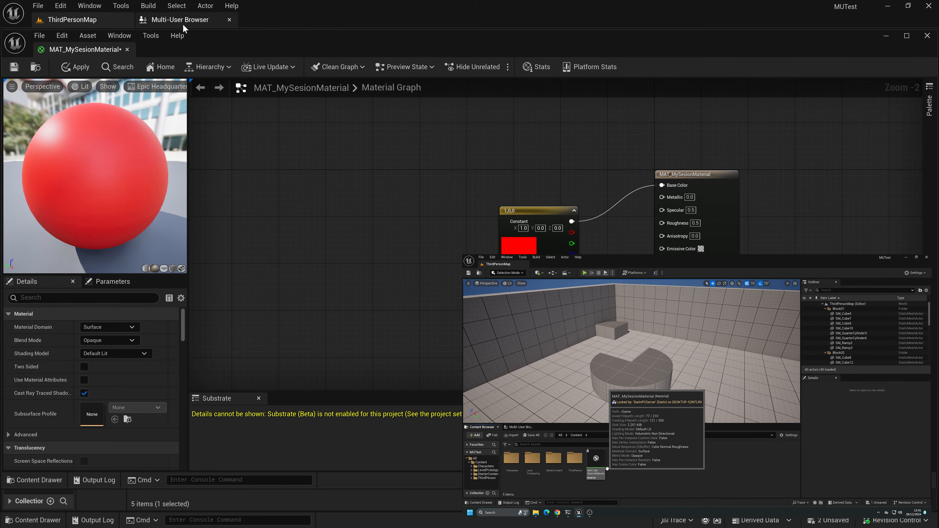
# - Assign MAT_MySesionMaterial to the quarter-cylinder piece on the floor behind the cylinder, then save the material
pyautogui.moveTo(104, 51); pyautogui.dragTo(321, 59)
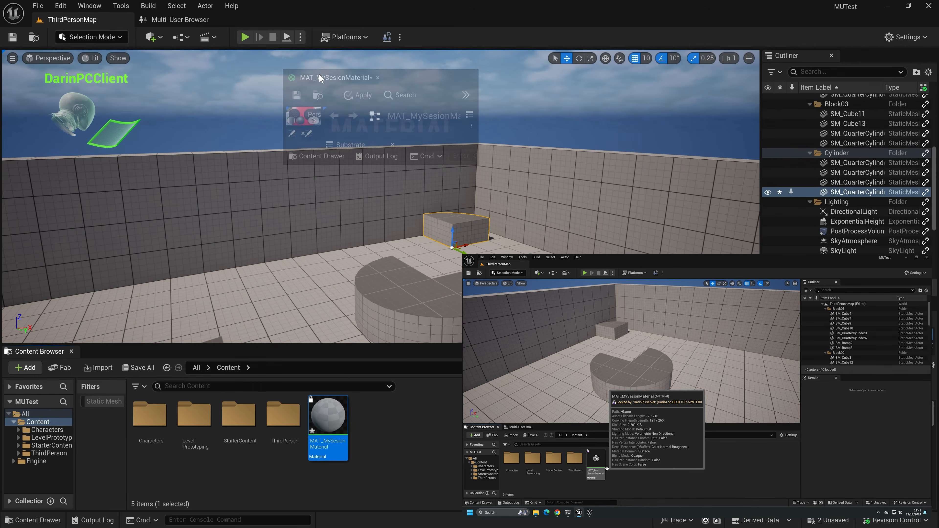
pyautogui.moveTo(531, 79); pyautogui.dragTo(747, 163)
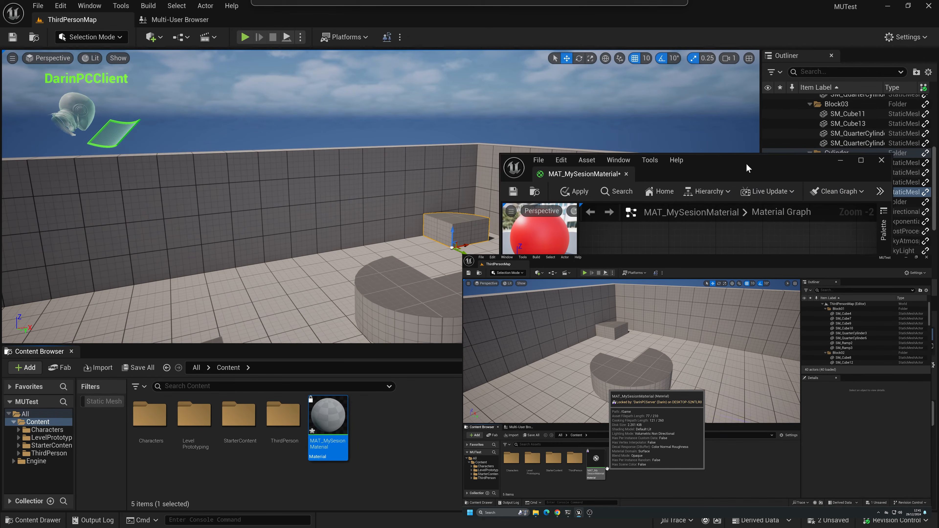
pyautogui.moveTo(322, 422); pyautogui.dragTo(448, 227)
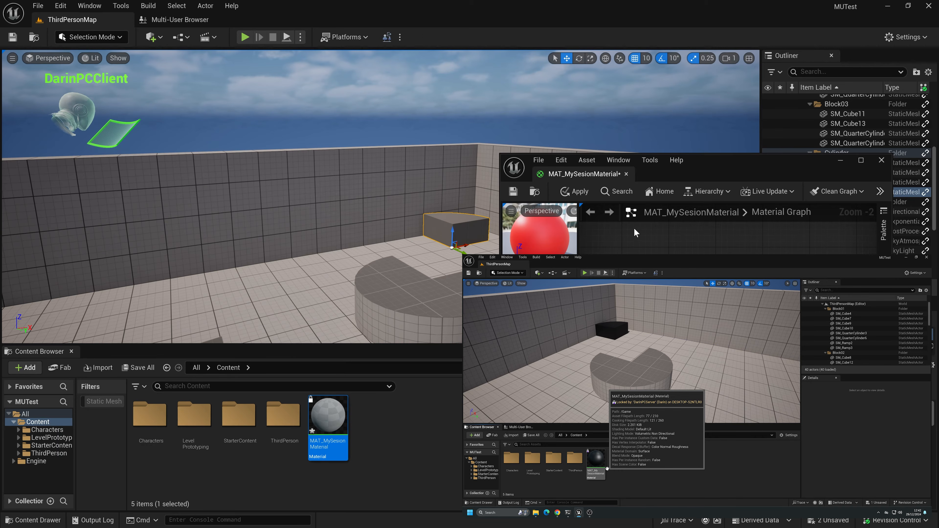
pyautogui.click(513, 192)
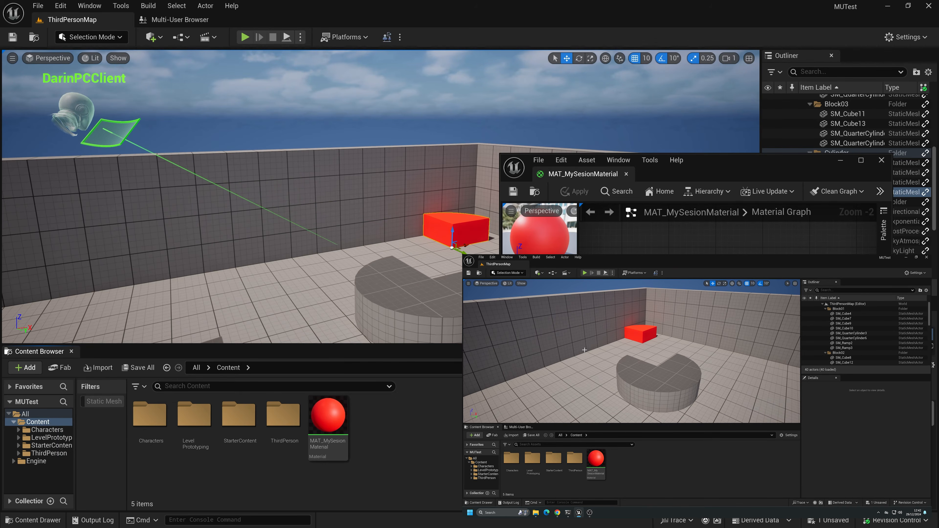
# - Reopen MAT_MySesionMaterial, dock its editor in the main window, and check the material's lock status from the ThirdPersonMap level
pyautogui.moveTo(321, 404)
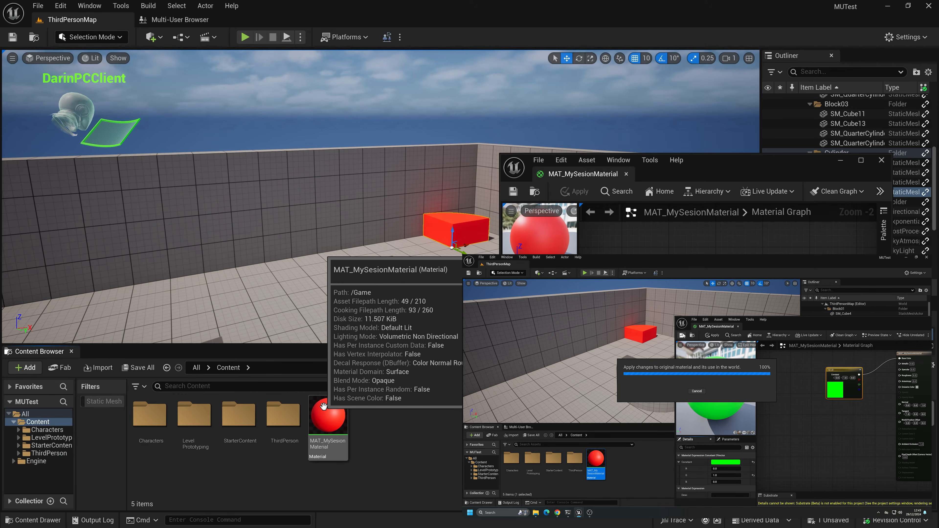
pyautogui.doubleClick(324, 409)
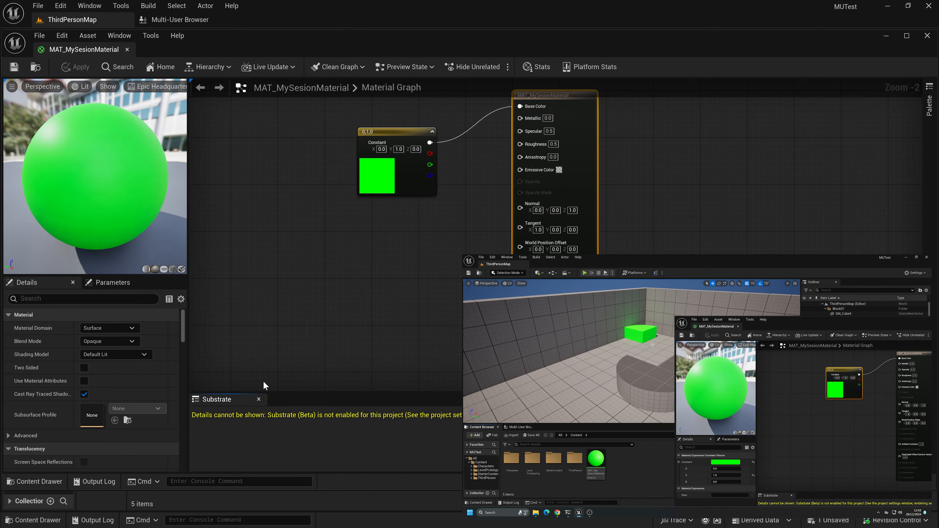
pyautogui.moveTo(107, 49); pyautogui.dragTo(267, 19)
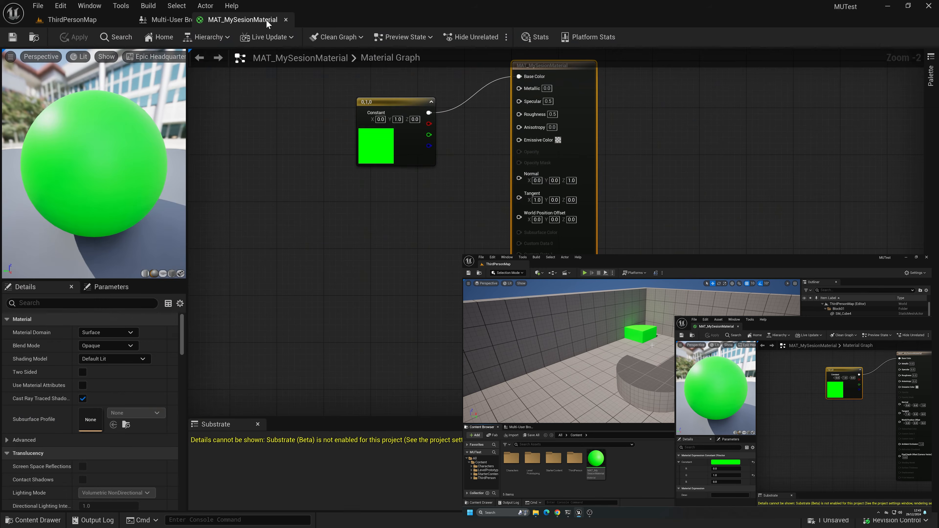
pyautogui.click(91, 22)
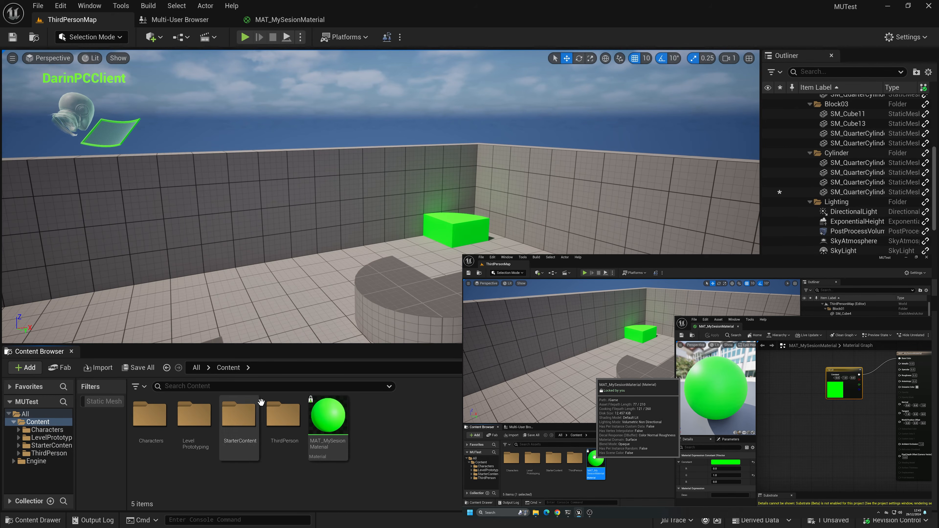
pyautogui.moveTo(320, 403)
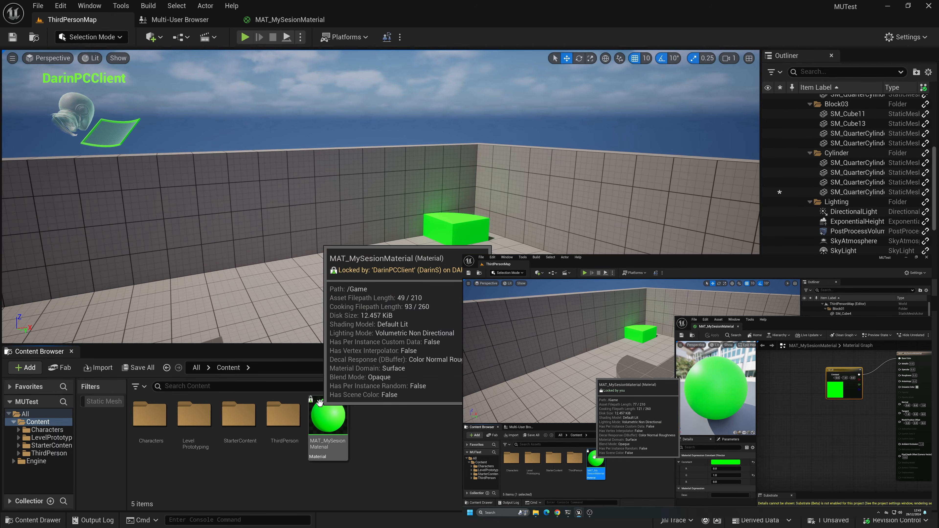
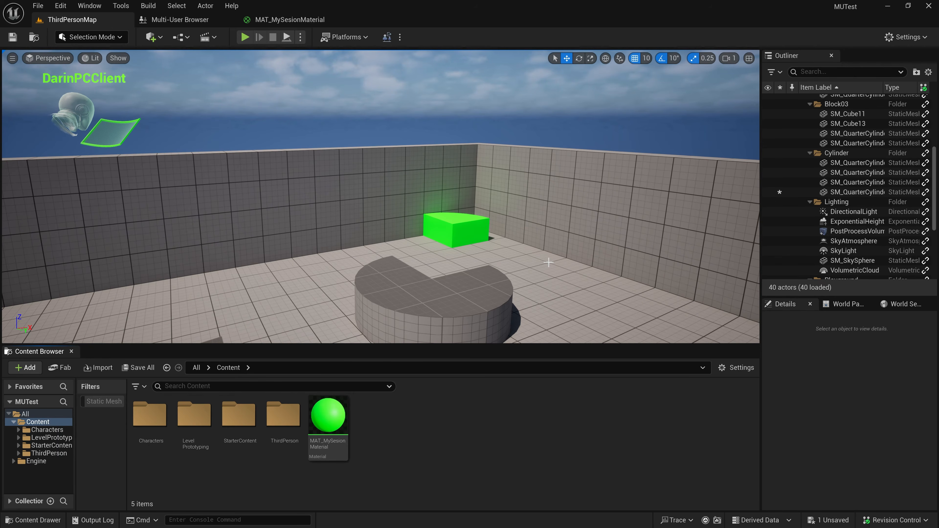
# - Switch to Foliage mode and add the StarterContent prop SM_Bush as a foliage type saved as SM_Bush_FoliageType
pyautogui.click(119, 37)
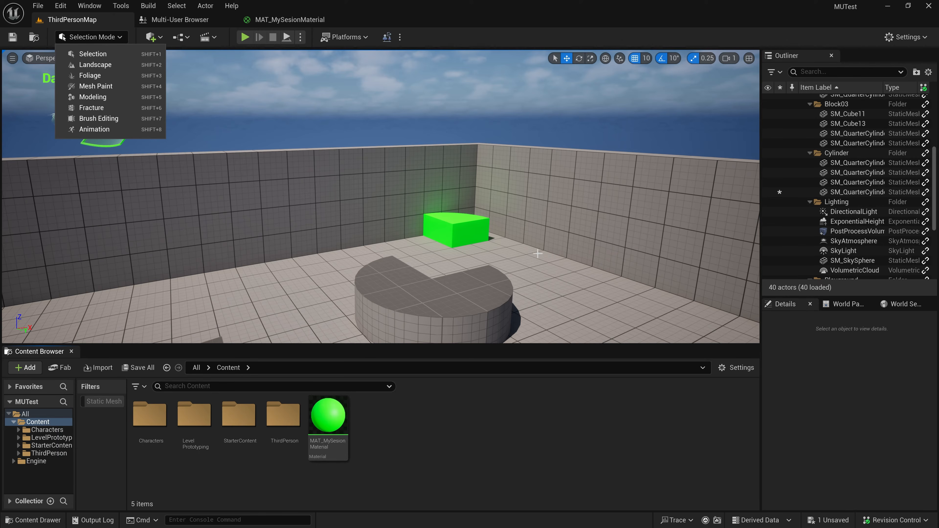
pyautogui.click(95, 77)
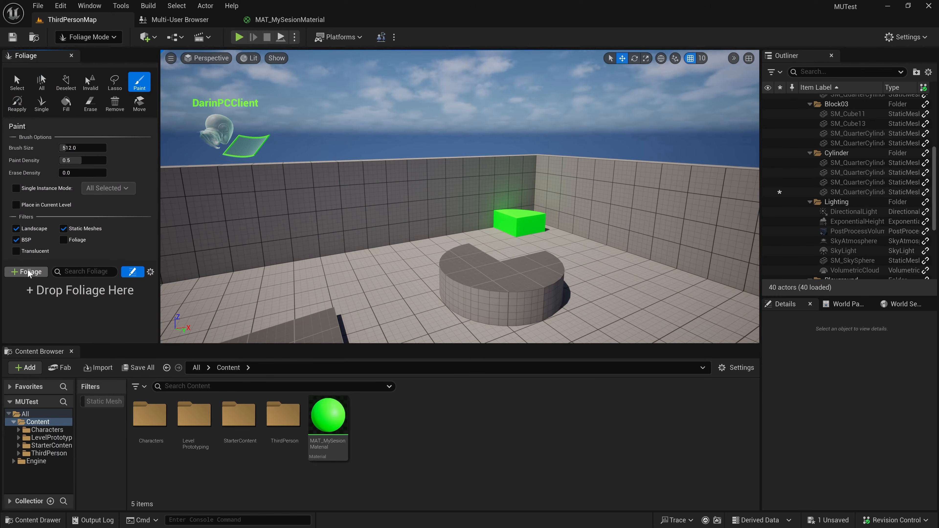
pyautogui.click(52, 446)
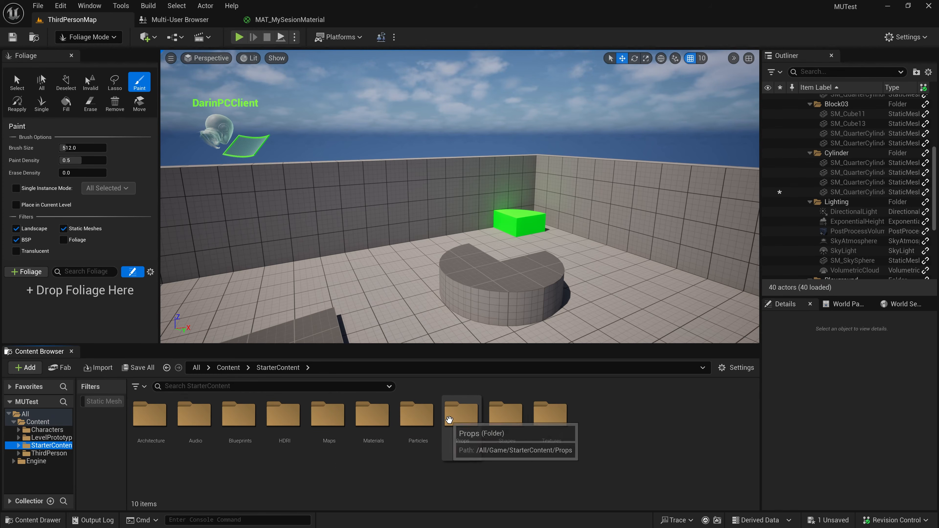
pyautogui.doubleClick(459, 417)
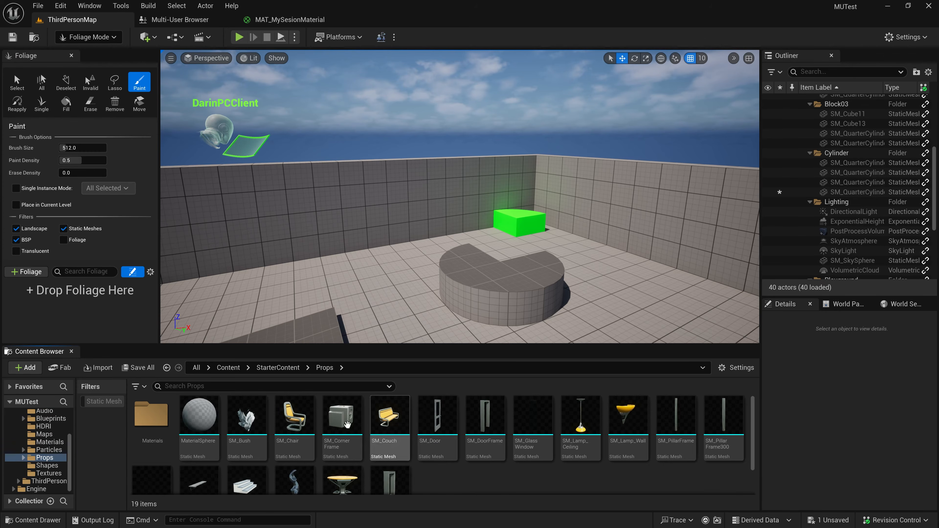
pyautogui.moveTo(248, 418); pyautogui.dragTo(69, 313)
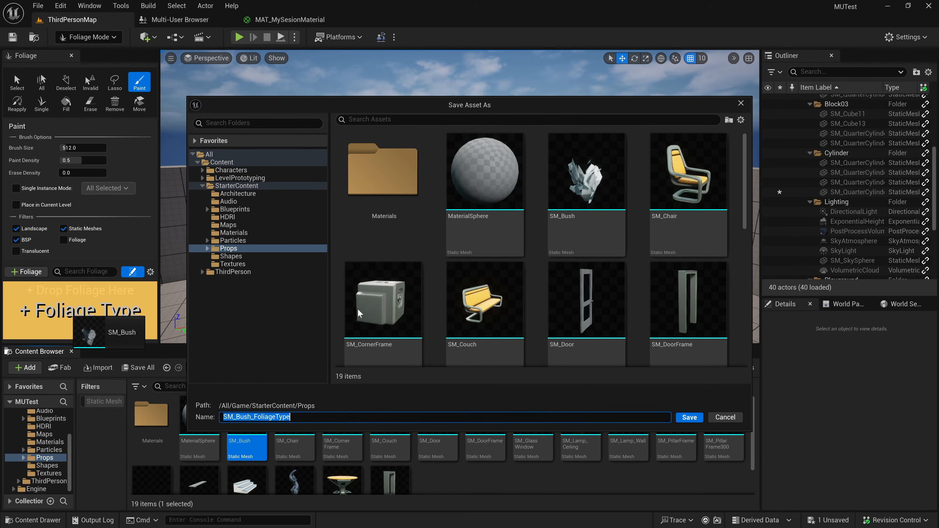
pyautogui.click(690, 418)
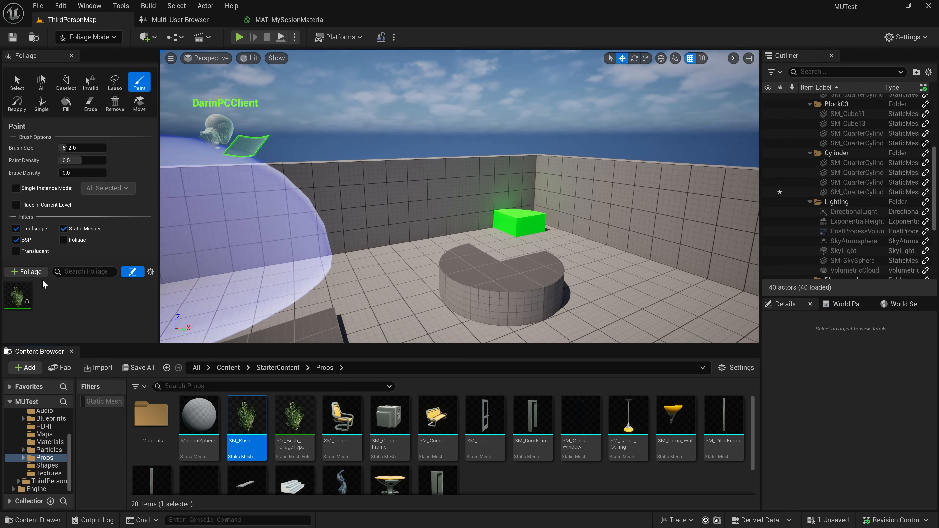
# - Reduce the foliage brush size to about 100 and paint bushes across the floor behind the cylinder
pyautogui.moveTo(83, 147); pyautogui.dragTo(54, 148)
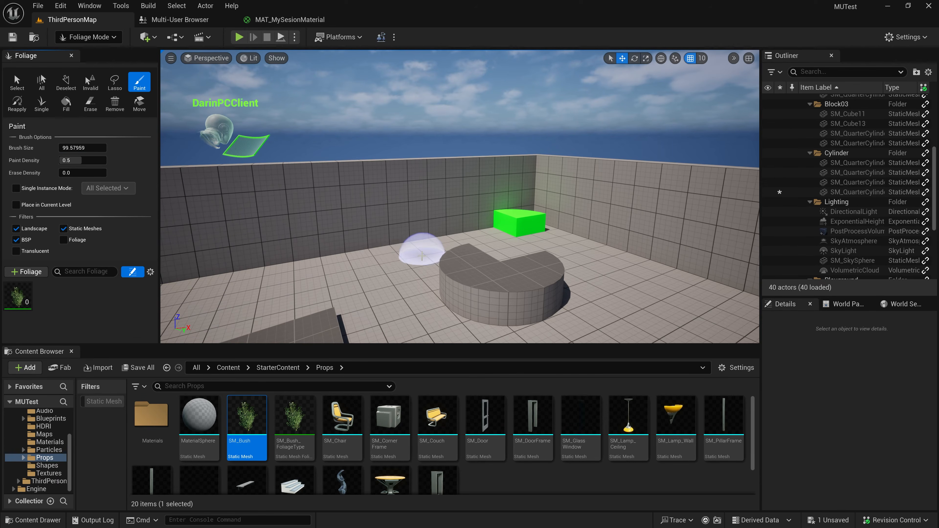
pyautogui.moveTo(392, 262)
pyautogui.mouseDown()
pyautogui.moveTo(481, 245)
pyautogui.moveTo(453, 242)
pyautogui.moveTo(403, 266)
pyautogui.moveTo(479, 246)
pyautogui.moveTo(567, 248)
pyautogui.mouseUp()
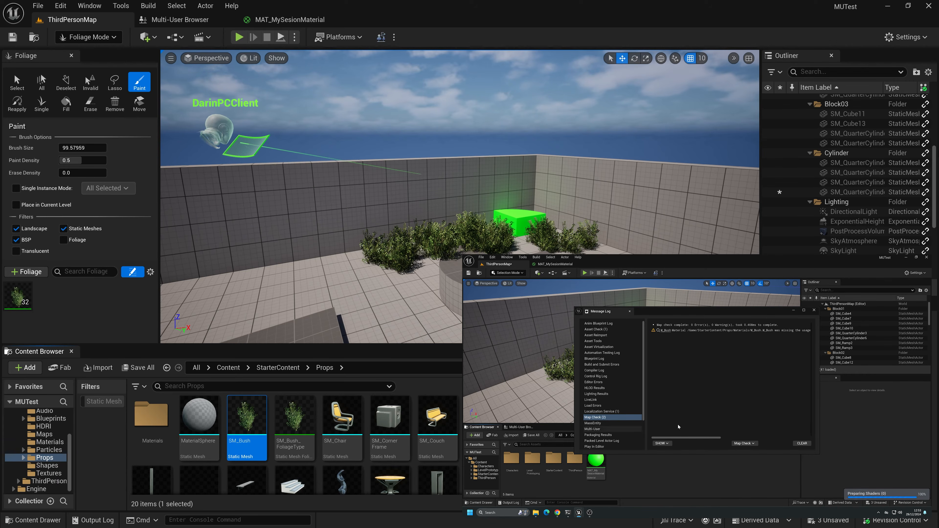
# - On the client machine, read the map check messages, clear them, and close the Message Log
pyautogui.moveTo(714, 438); pyautogui.dragTo(727, 438)
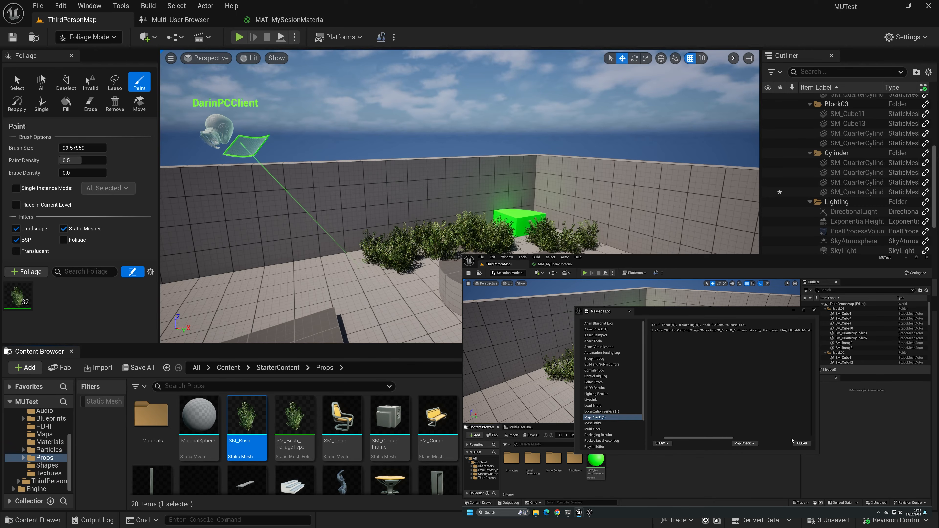
pyautogui.click(802, 443)
pyautogui.click(814, 311)
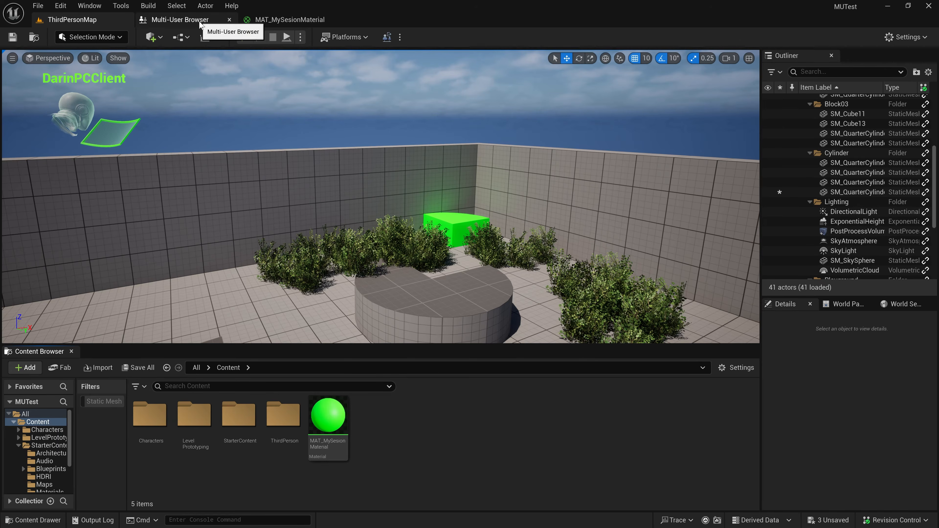
# - Review the material and foliage operations in the Multi-User Browser history and return to the ThirdPersonMap level
pyautogui.click(199, 21)
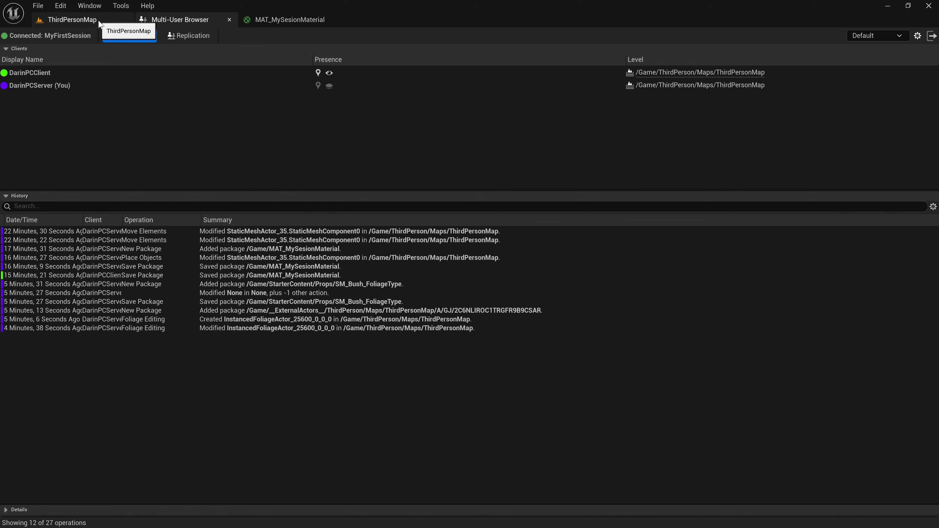
pyautogui.click(72, 20)
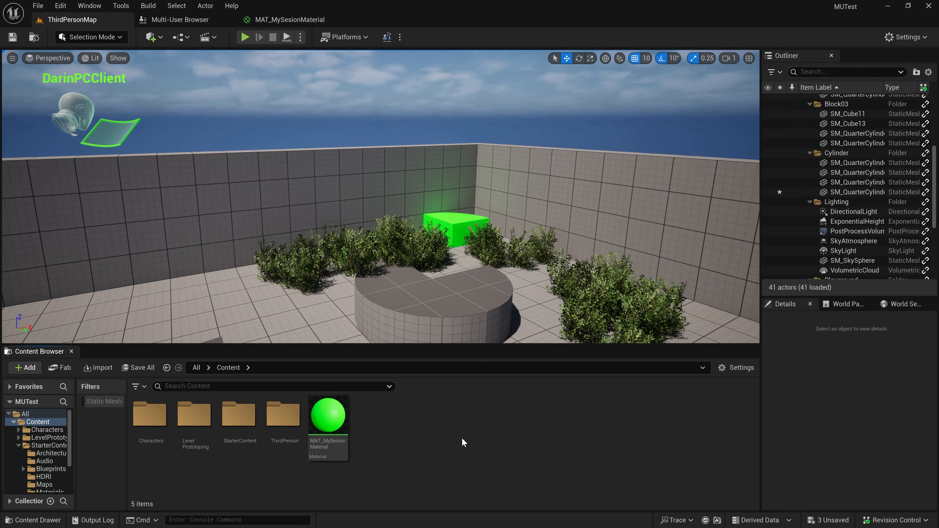
# - Create an Actor Blueprint class named BP_SessionTest in the Content folder
pyautogui.rightClick(449, 442)
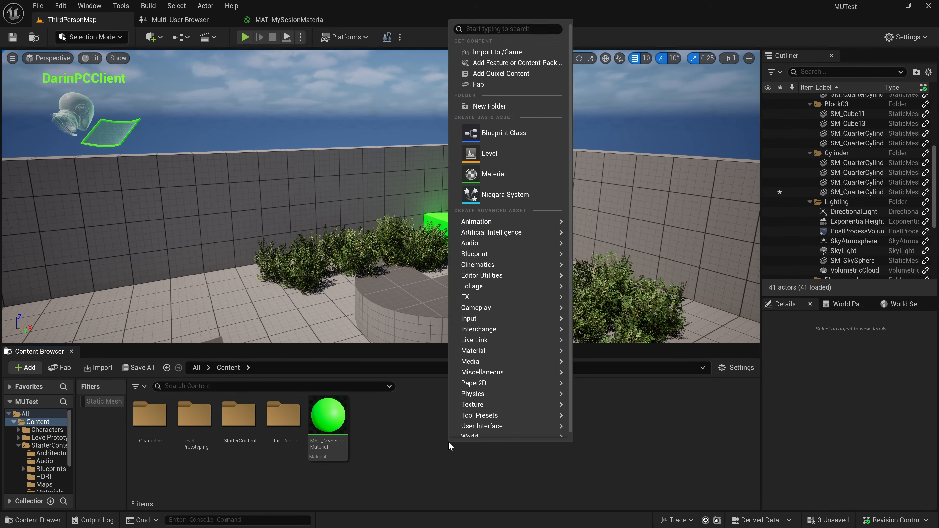
pyautogui.click(521, 134)
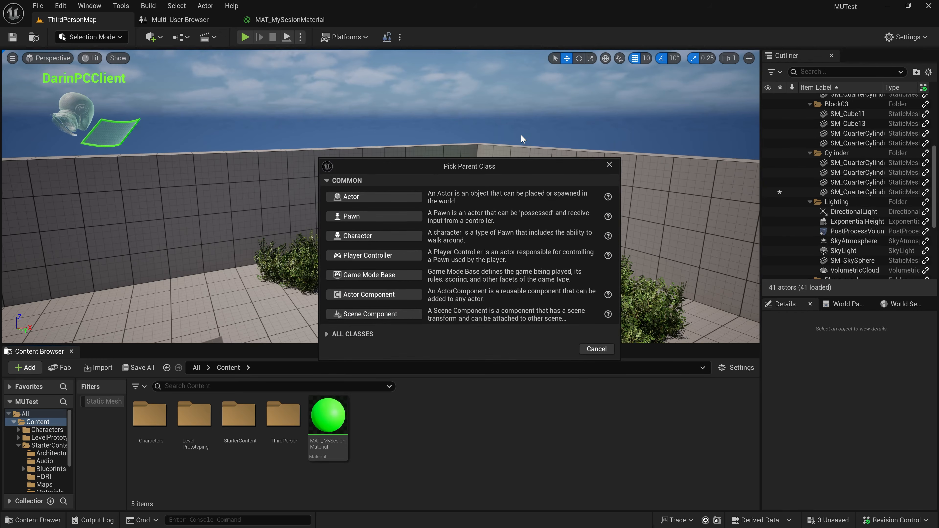
pyautogui.click(372, 197)
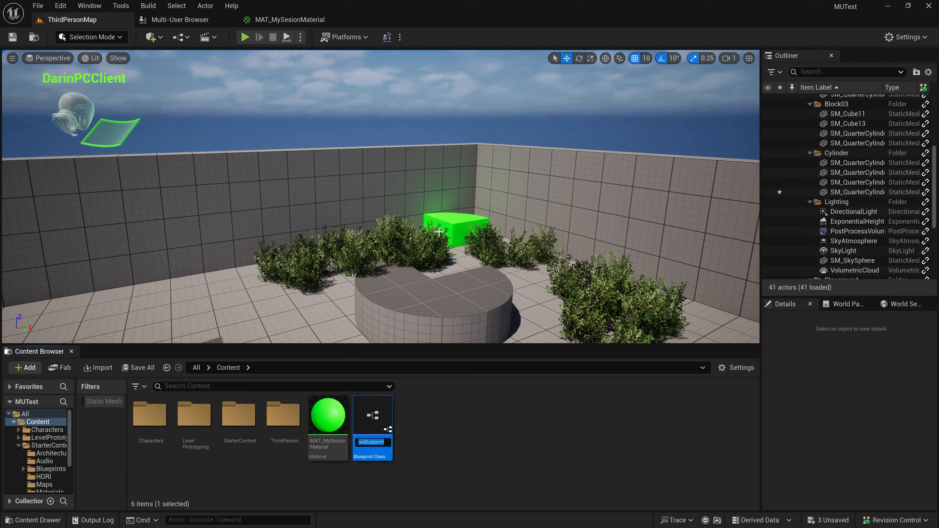
pyautogui.write('BP')
pyautogui.write('_SessionTest')
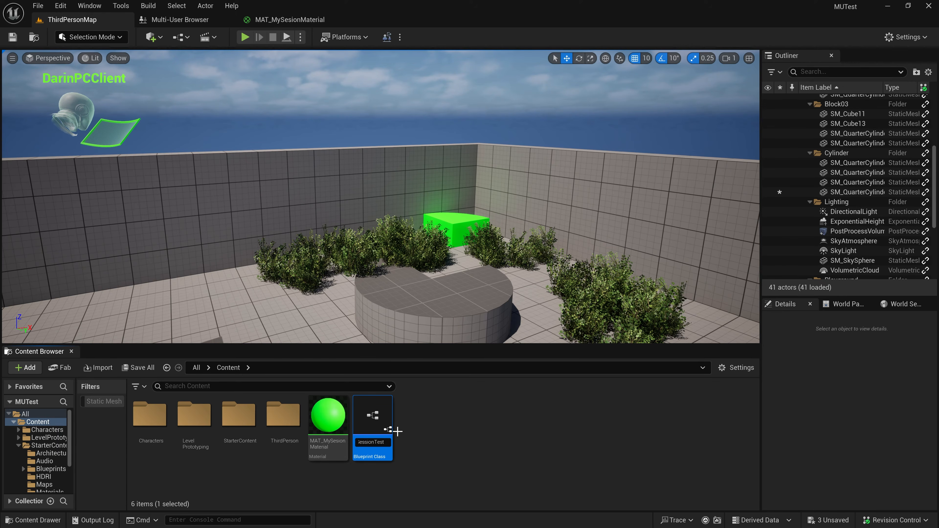
pyautogui.press('Return')
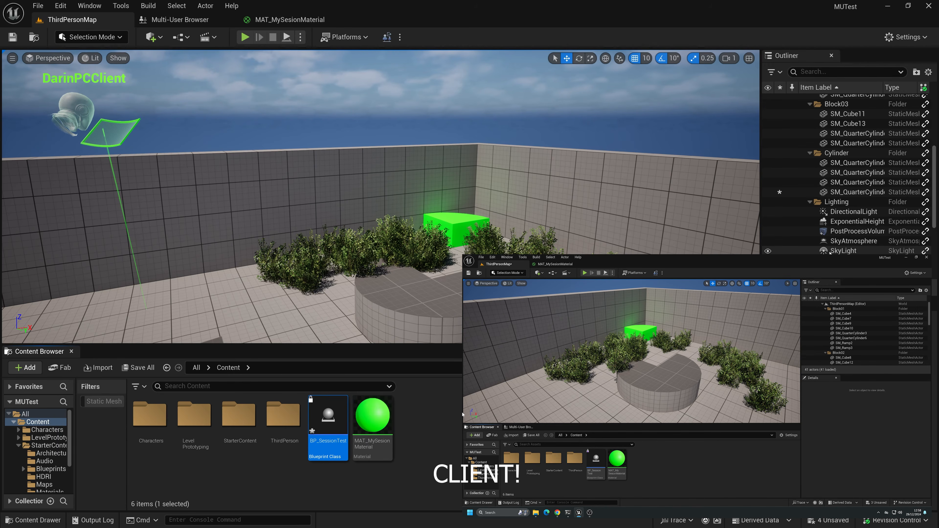
# - Open the BP_SessionTest Blueprint for editing and add a Cube component under its scene root
pyautogui.moveTo(333, 421)
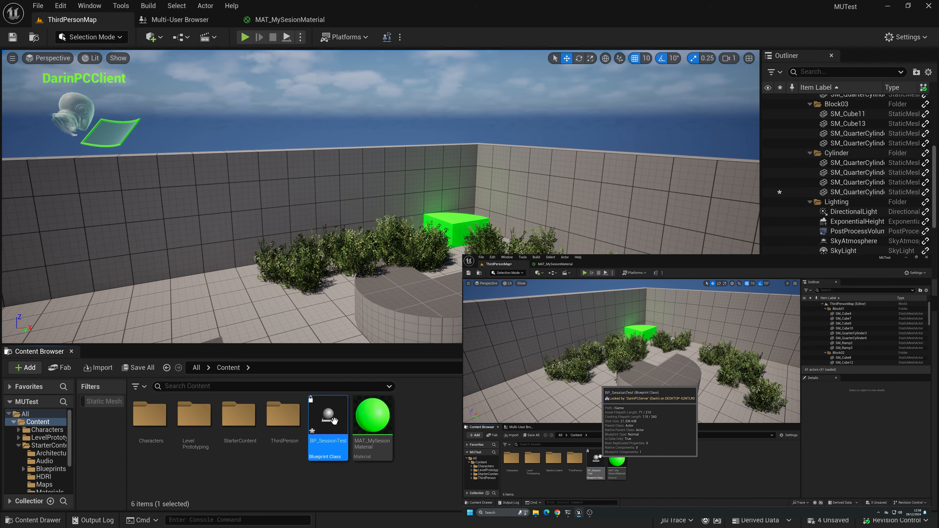
pyautogui.doubleClick(328, 418)
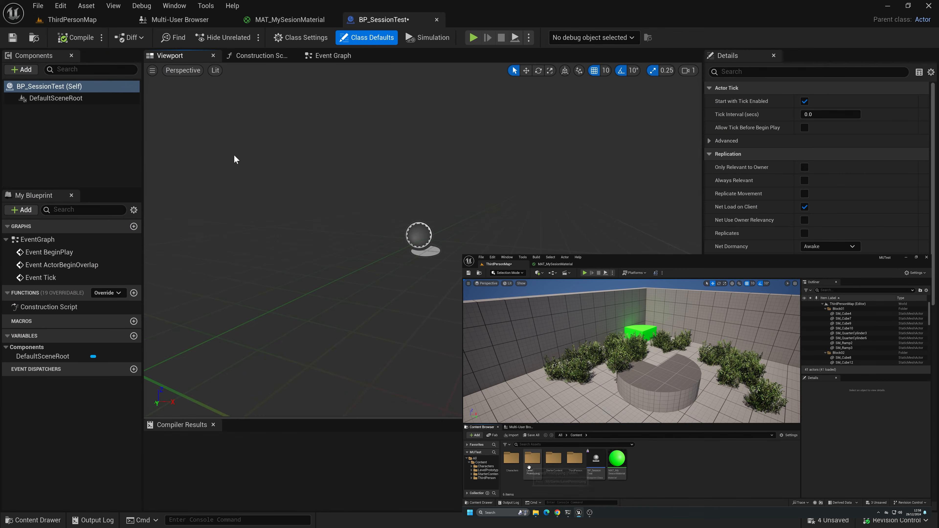
pyautogui.click(25, 70)
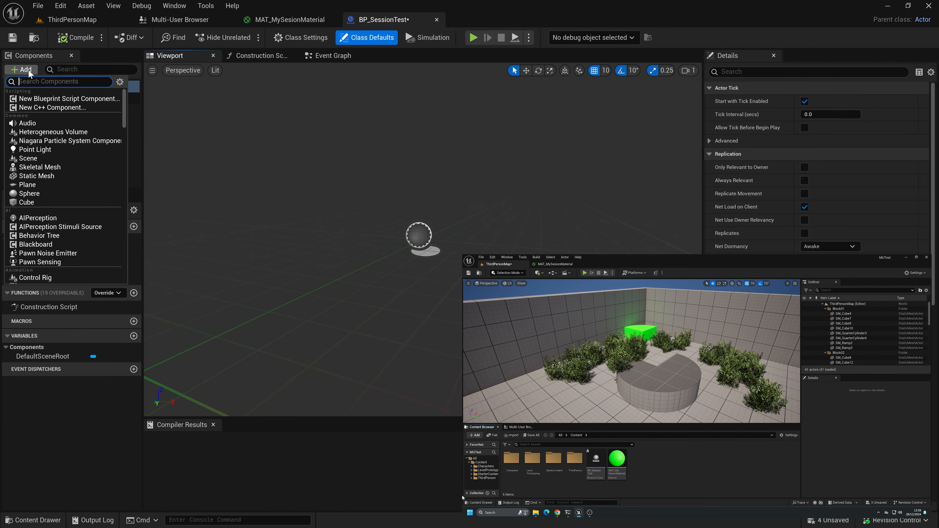
pyautogui.write('cube')
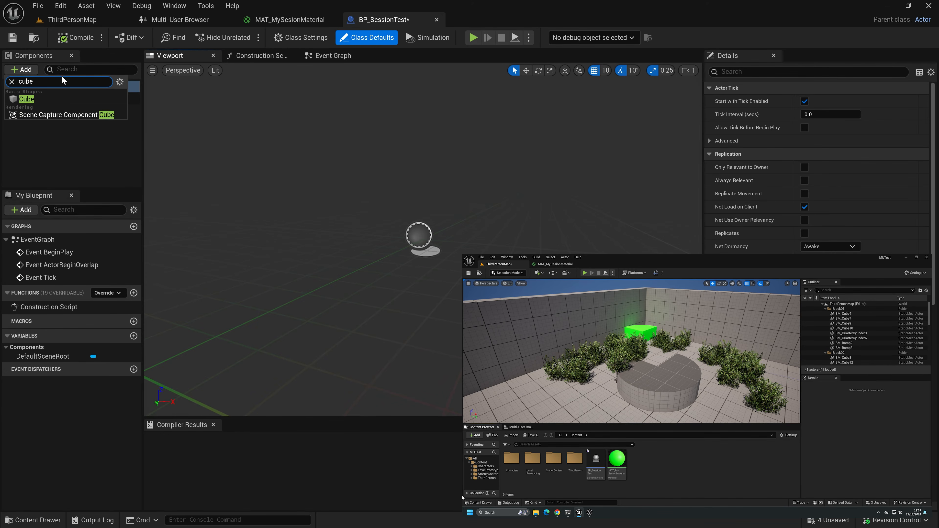
pyautogui.click(39, 98)
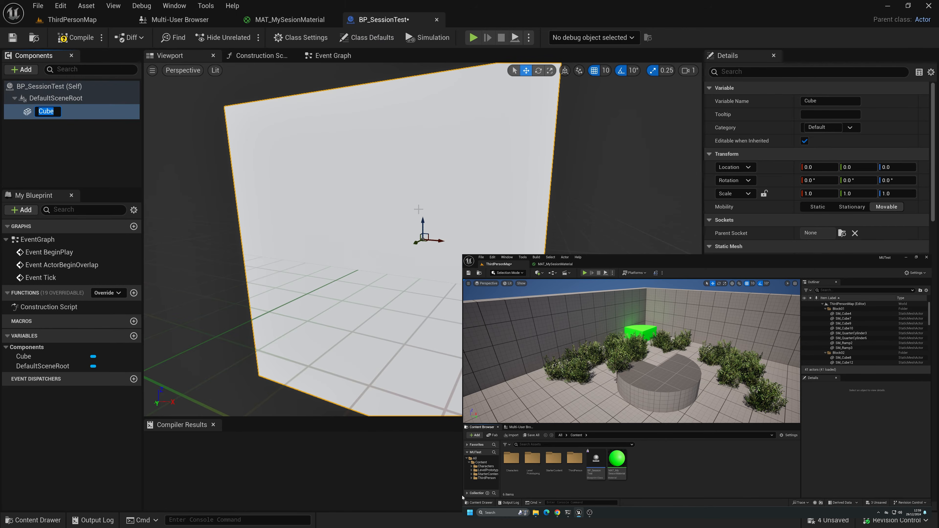
# - Set the Cube component's scale to 0.2 on all three axes
pyautogui.click(819, 194)
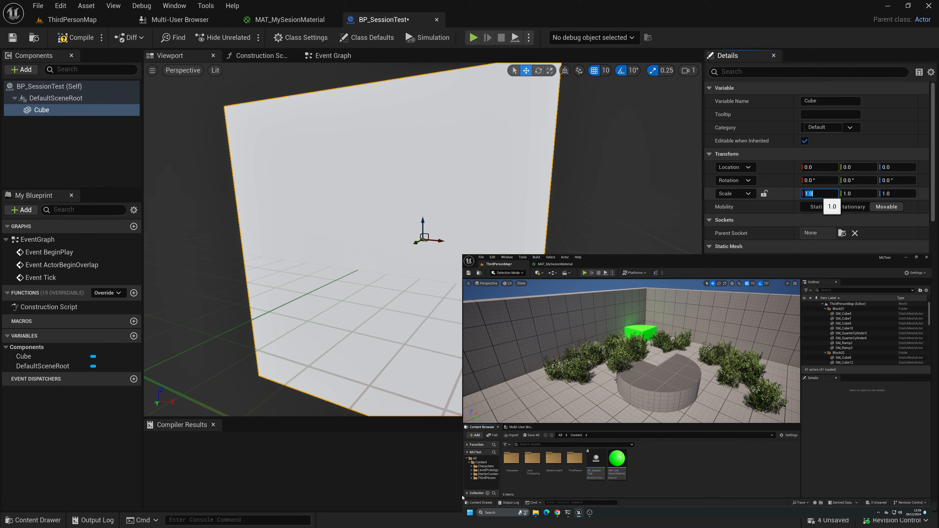
pyautogui.write('0.2')
pyautogui.press('Tab')
pyautogui.write('0.2')
pyautogui.press('Tab')
pyautogui.write('0.2')
pyautogui.press('Tab')
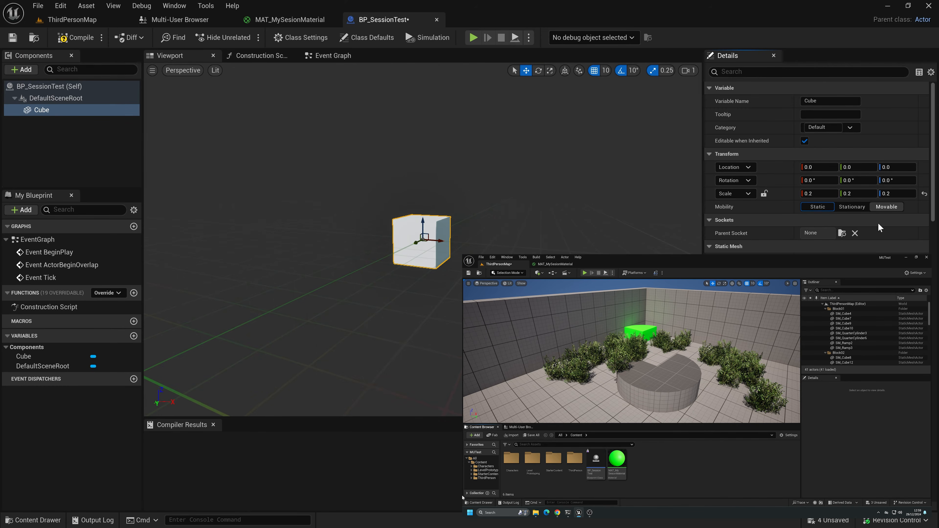
# - Add a Rotating Movement component to BP_SessionTest
pyautogui.click(26, 68)
pyautogui.write('ro')
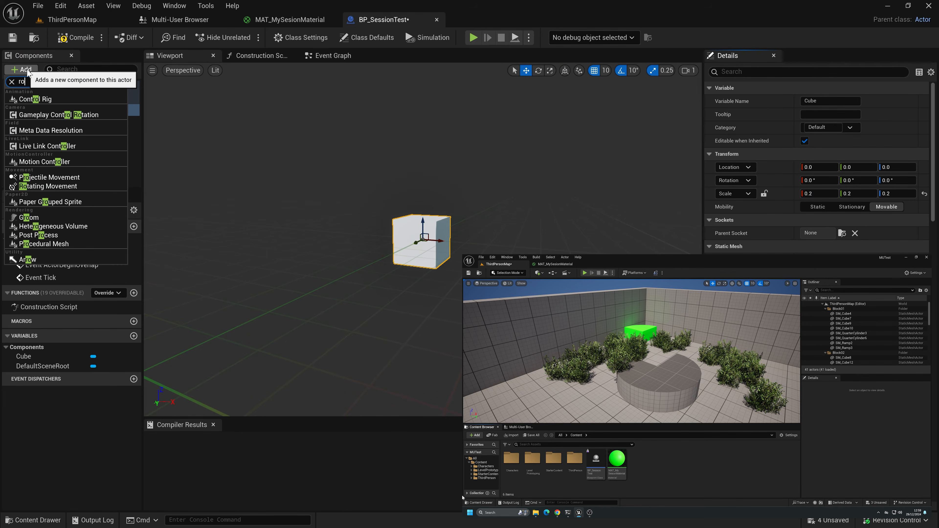
pyautogui.write('tat')
pyautogui.click(49, 114)
pyautogui.press('Return')
pyautogui.click(50, 165)
pyautogui.click(64, 123)
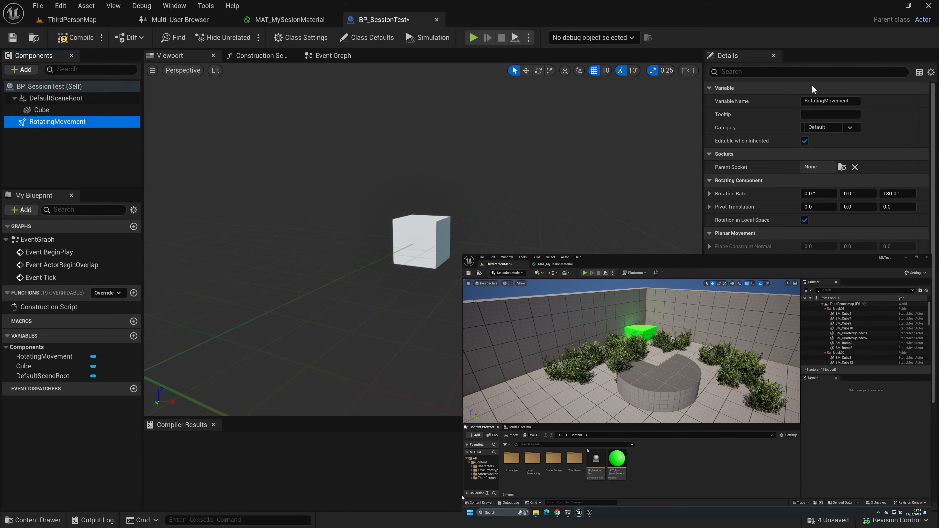
# - Preview the cube's rotation in Simulation, then compile and save BP_SessionTest
pyautogui.click(427, 41)
pyautogui.click(74, 37)
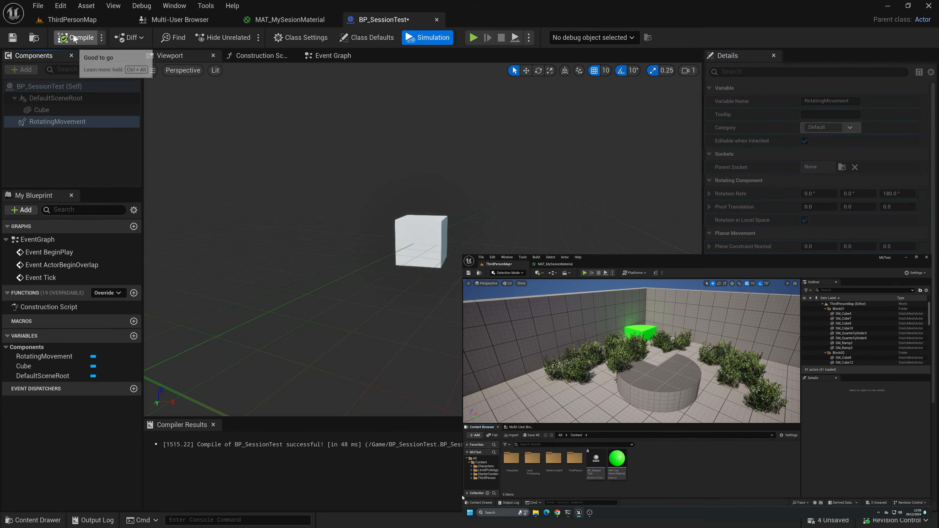
pyautogui.click(13, 37)
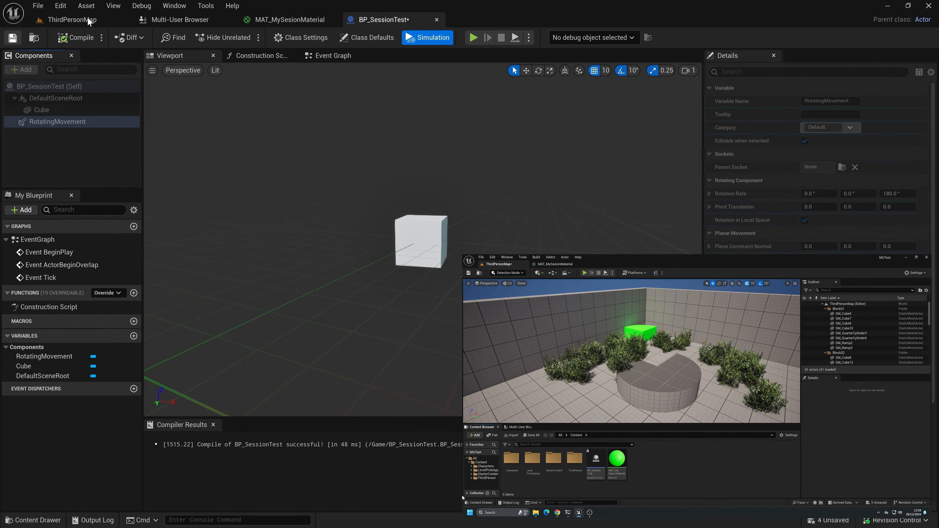
pyautogui.hotkey('ctrl', 's')
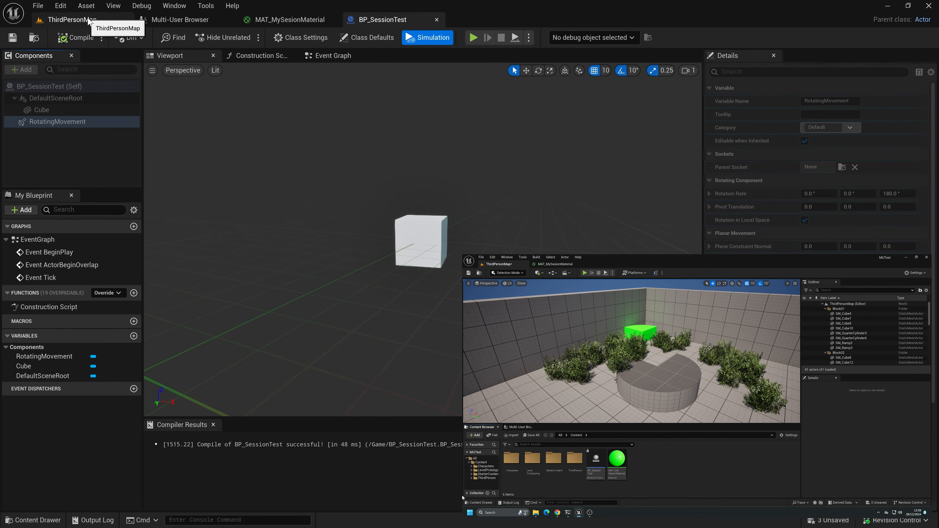
# - Place a BP_SessionTest instance on the ThirdPersonMap floor between the bushes and the cylinder, and save the level
pyautogui.click(89, 21)
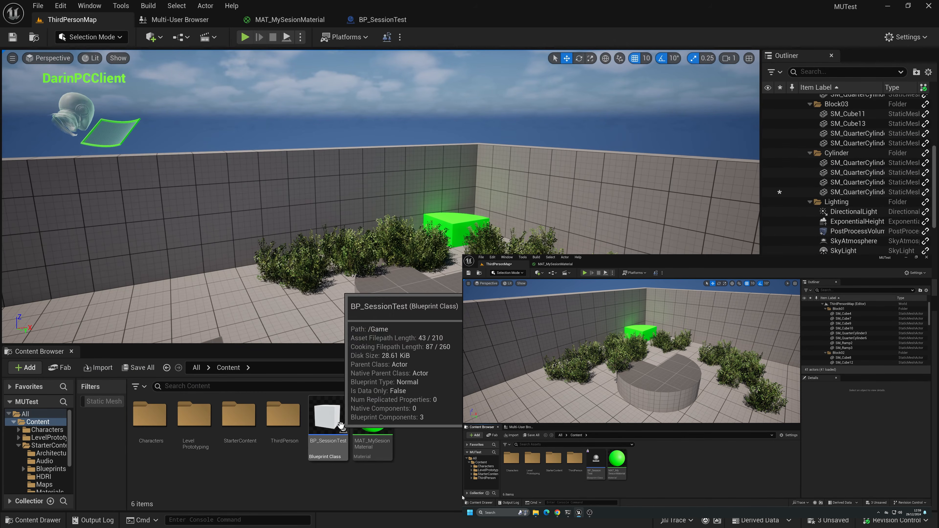
pyautogui.moveTo(315, 414)
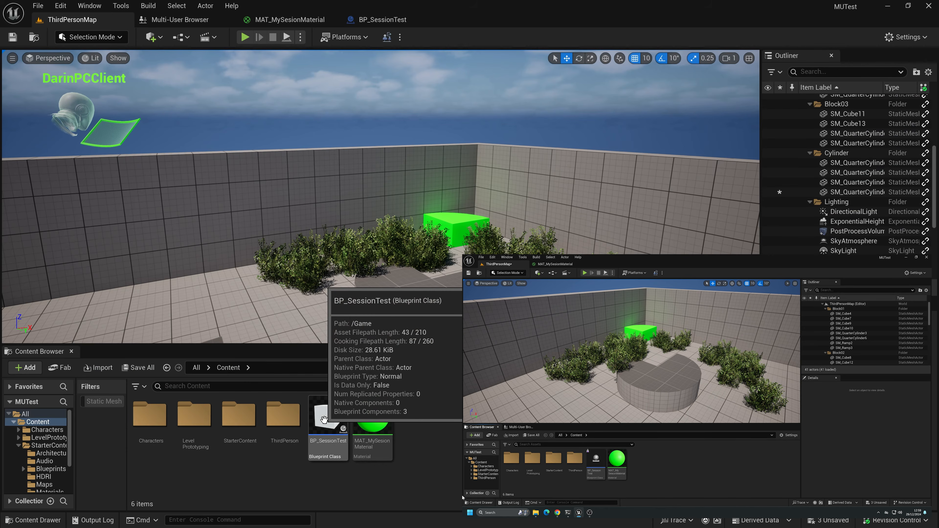
pyautogui.moveTo(337, 423); pyautogui.dragTo(322, 280)
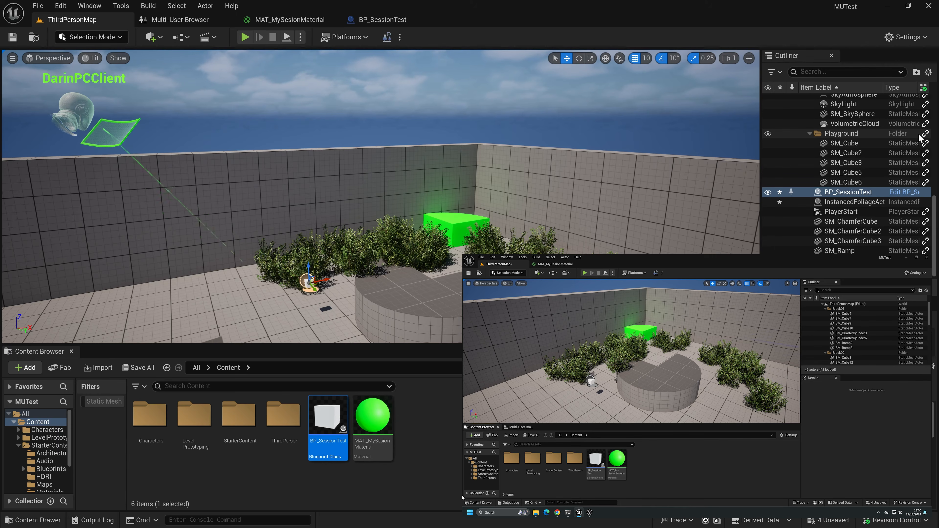
pyautogui.click(13, 37)
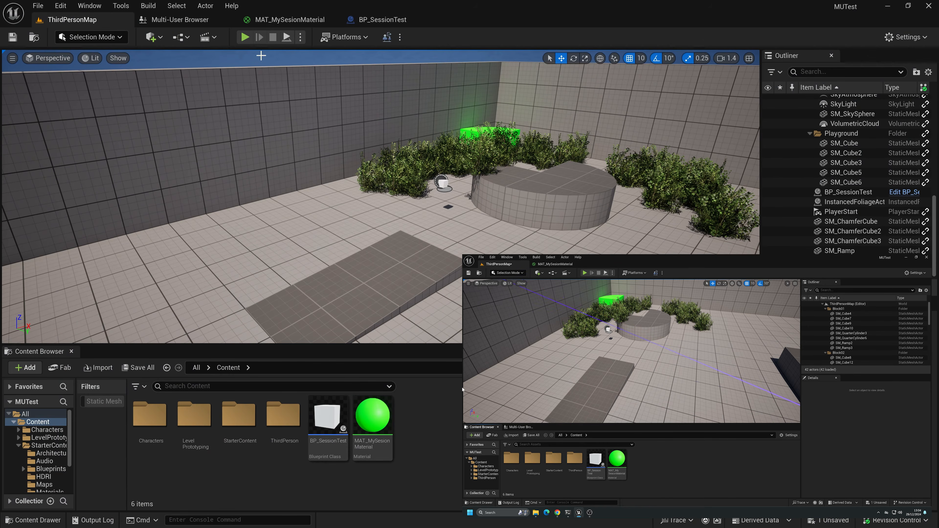
# - Play the level on the host machine and run the character toward the cylinder to watch the rotating cube
pyautogui.click(245, 37)
pyautogui.click(405, 157)
pyautogui.press('w')
pyautogui.press('w')
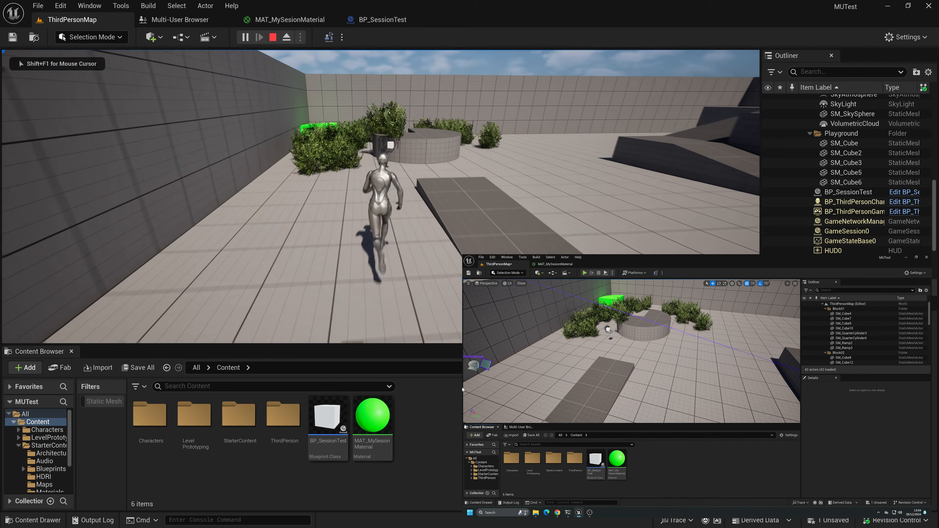
pyautogui.press('w')
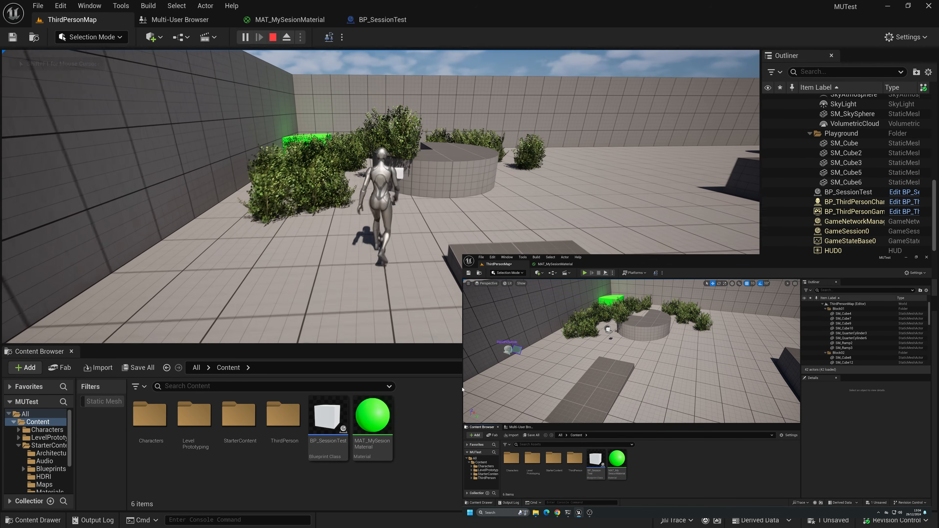
pyautogui.press('a')
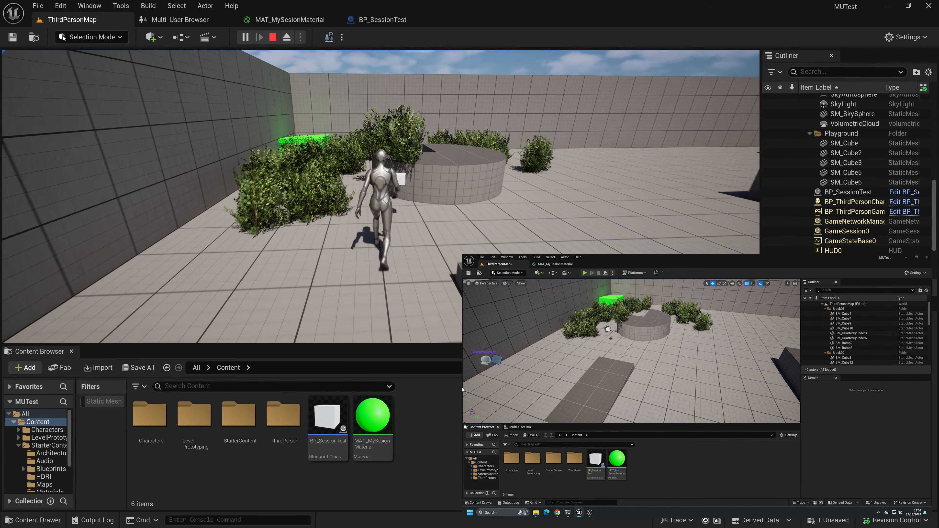
pyautogui.press('w')
pyautogui.press('a')
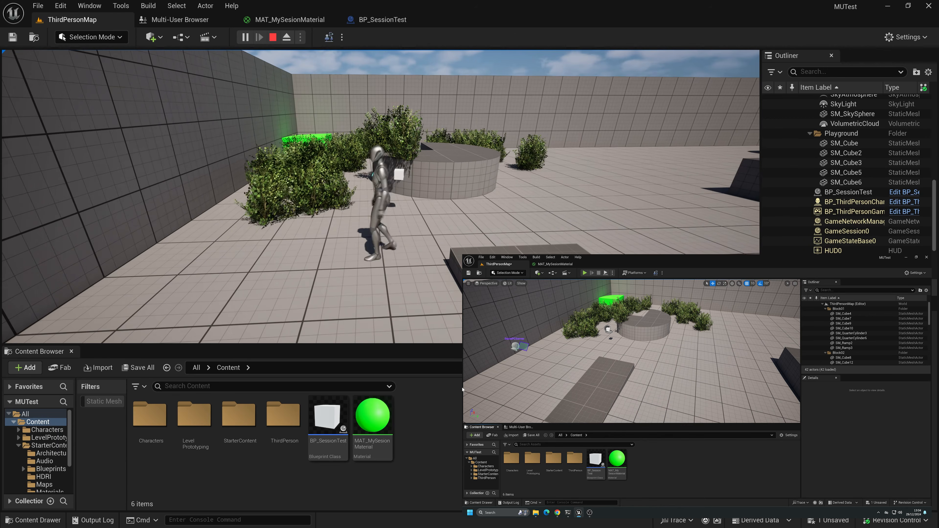
pyautogui.press('w')
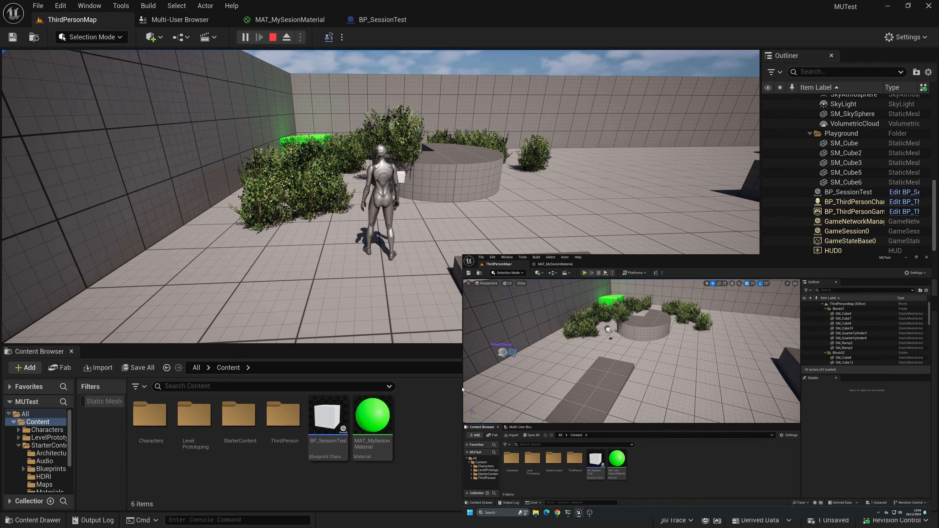
pyautogui.press('a')
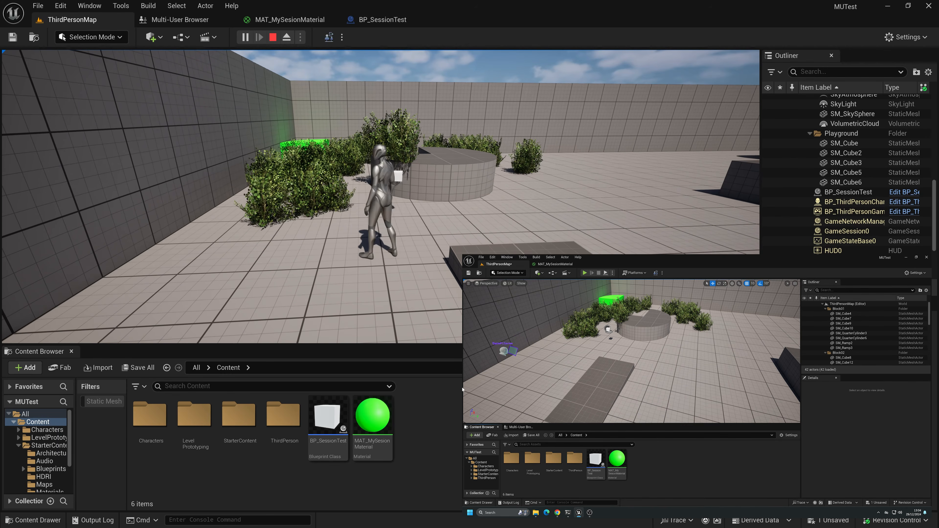
pyautogui.press('s')
pyautogui.press('s')
pyautogui.press('w')
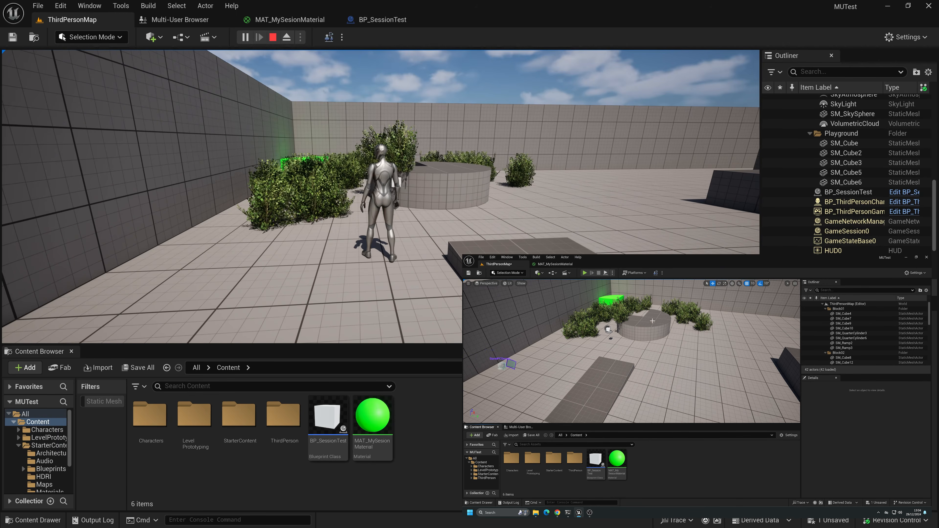
# - Play the level on the client machine, run the character to the rotating cube, and end both play sessions
pyautogui.click(584, 273)
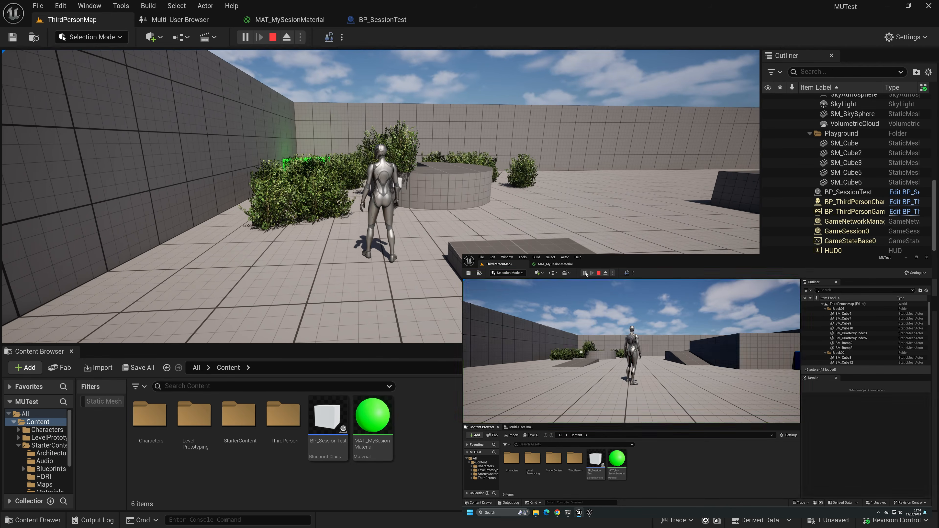
pyautogui.click(628, 358)
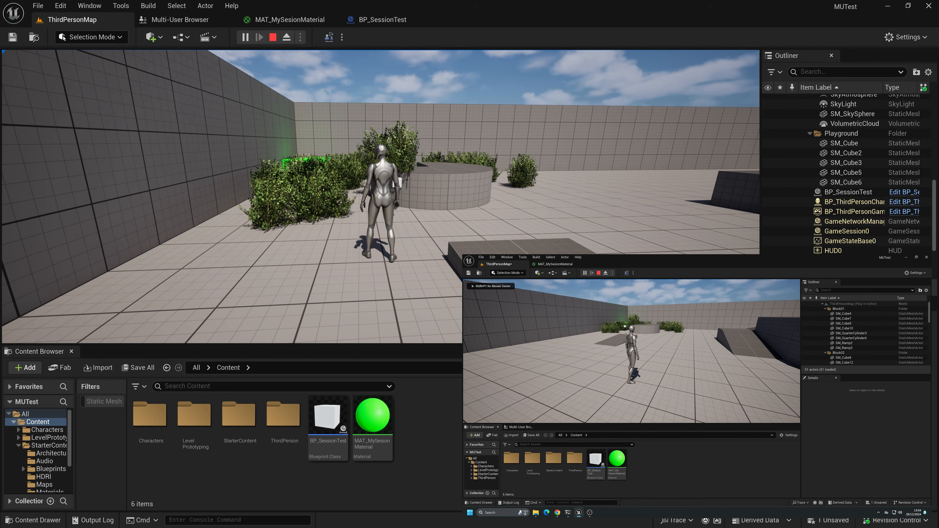
pyautogui.press('w')
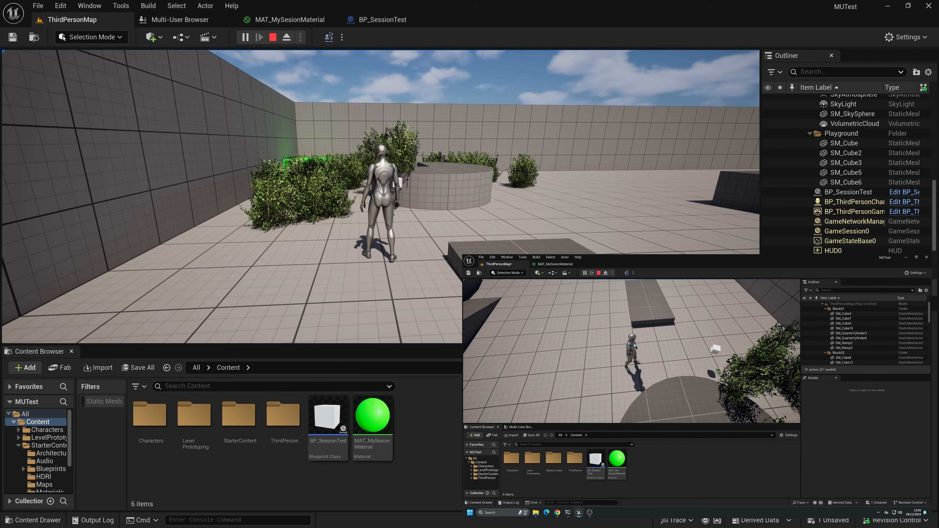
pyautogui.press('Escape')
pyautogui.press('Escape')
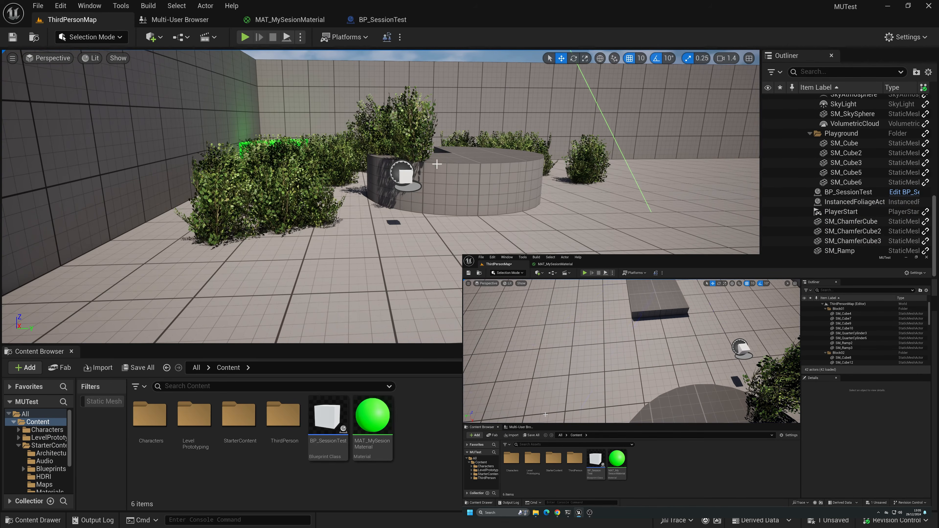
# - Reopen BP_SessionTest on the host machine and show its Event Graph while the client has the same Blueprint open
pyautogui.moveTo(434, 167)
pyautogui.mouseDown(button='right')
pyautogui.moveTo(438, 144)
pyautogui.moveTo(443, 151)
pyautogui.moveTo(424, 132)
pyautogui.moveTo(396, 135)
pyautogui.moveTo(434, 130)
pyautogui.moveTo(392, 127)
pyautogui.moveTo(348, 167)
pyautogui.mouseUp(button='right')
pyautogui.press('d')
pyautogui.press('s')
pyautogui.moveTo(526, 218); pyautogui.dragTo(609, 191, button='right')
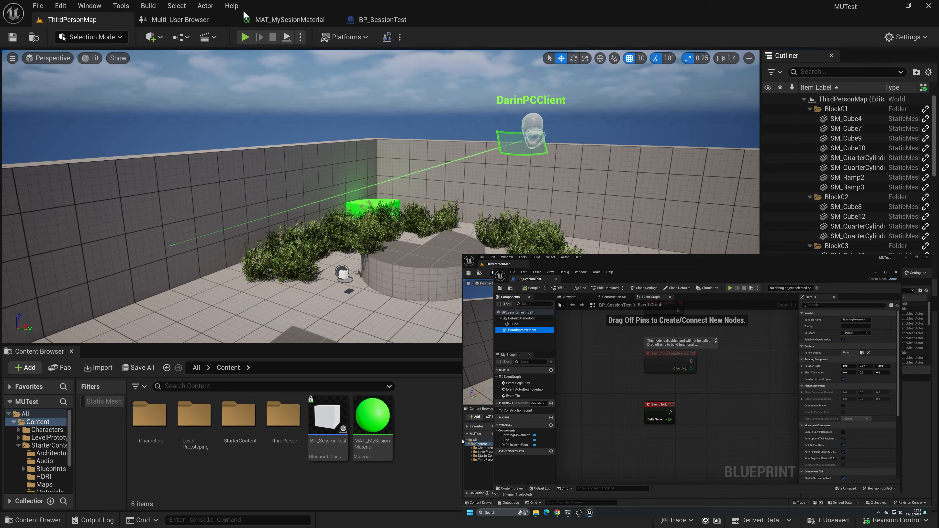
pyautogui.doubleClick(328, 418)
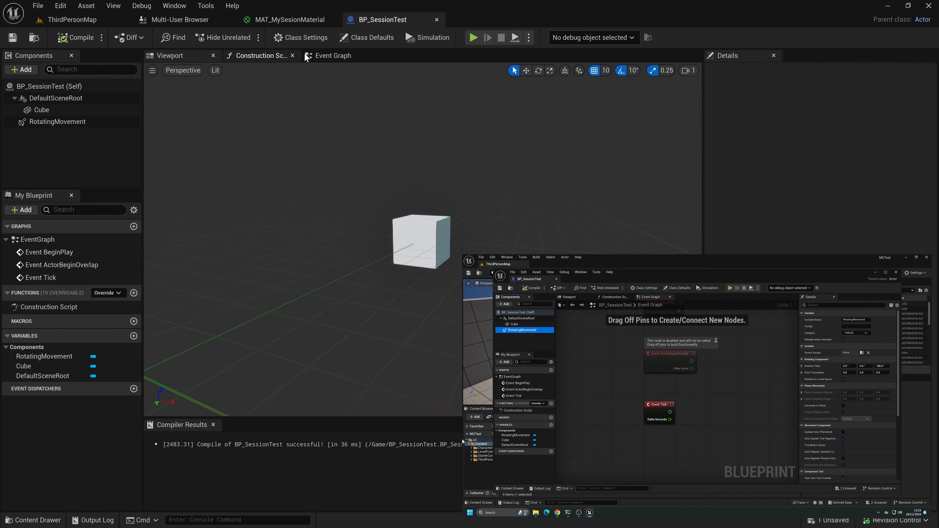
pyautogui.click(340, 55)
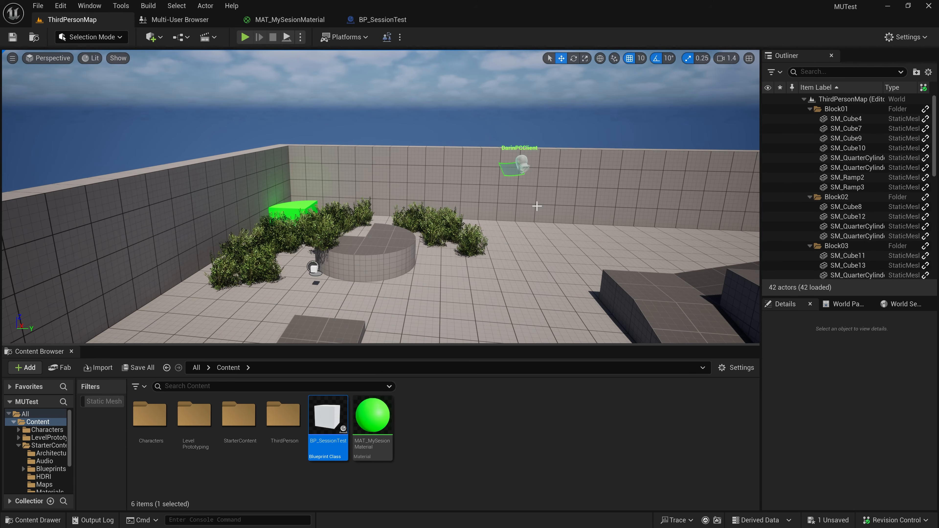
# - Create a Level Sequence named LS_SessionDemo in the Content folder and open it in Sequencer on the host machine
pyautogui.rightClick(460, 427)
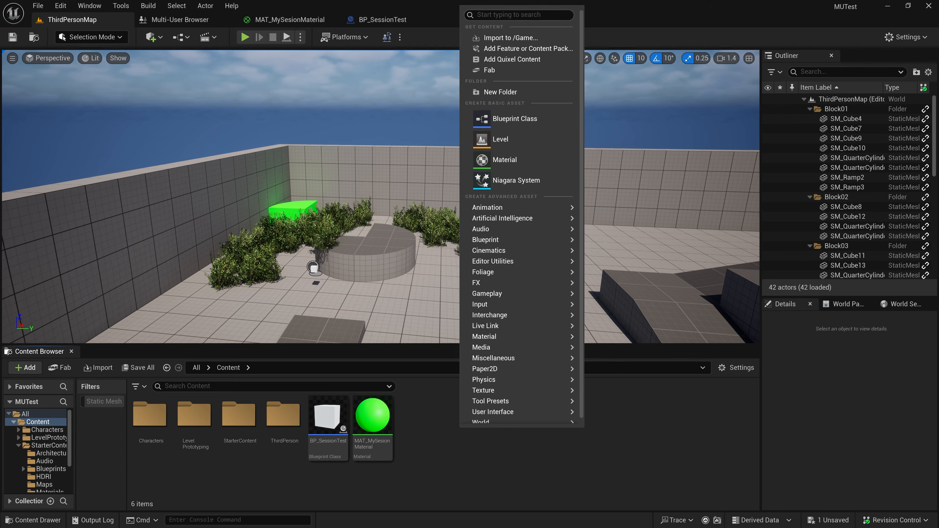
pyautogui.write('leve')
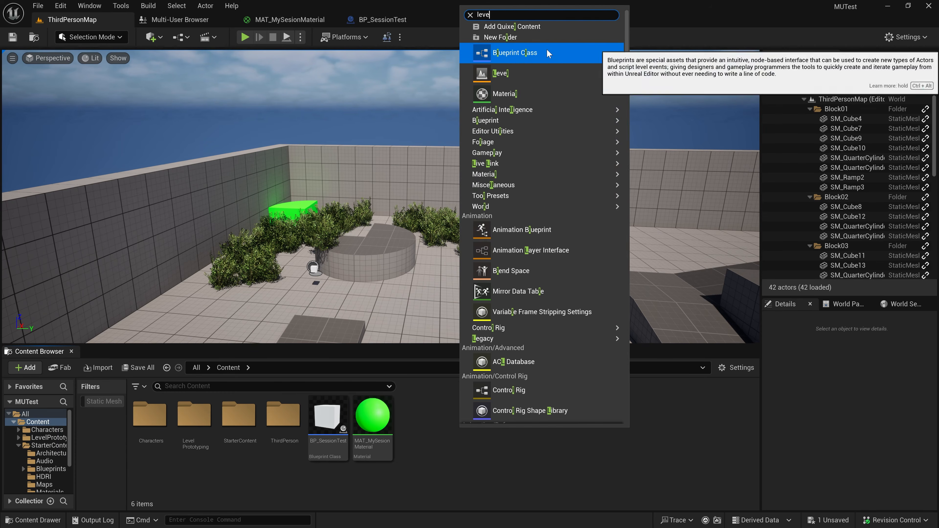
pyautogui.write('l')
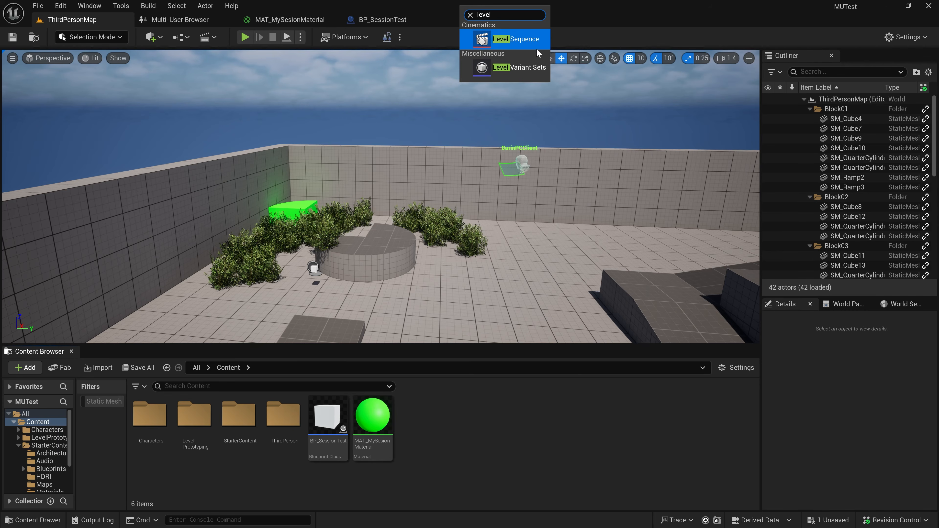
pyautogui.click(515, 43)
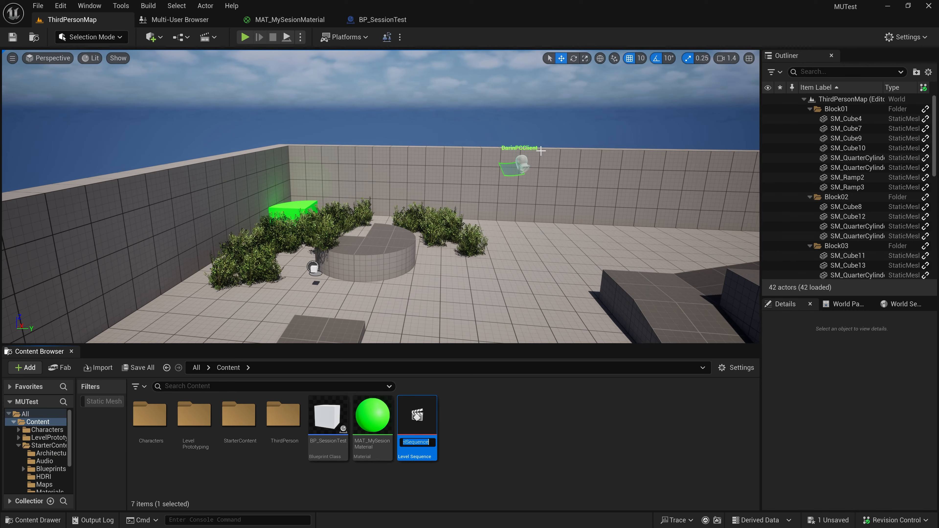
pyautogui.write('LS')
pyautogui.write('_Se')
pyautogui.write('ssionDemo')
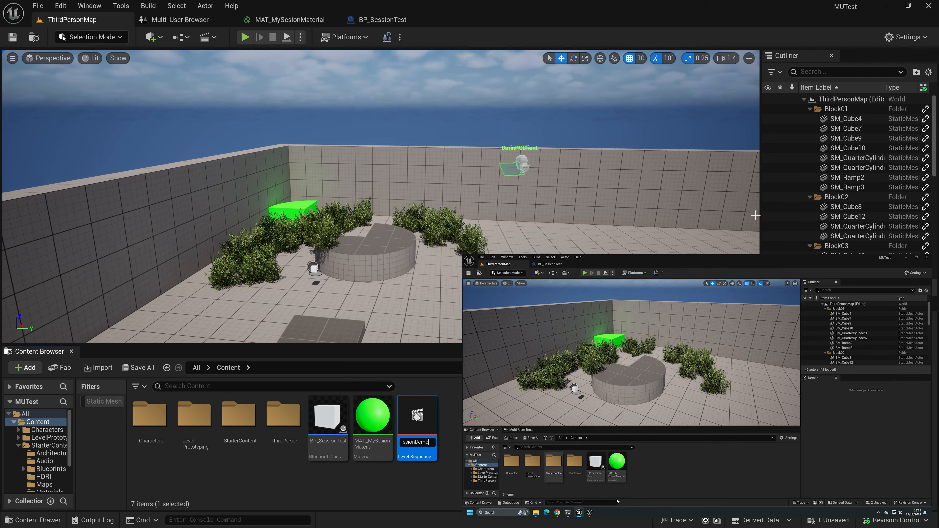
pyautogui.press('Return')
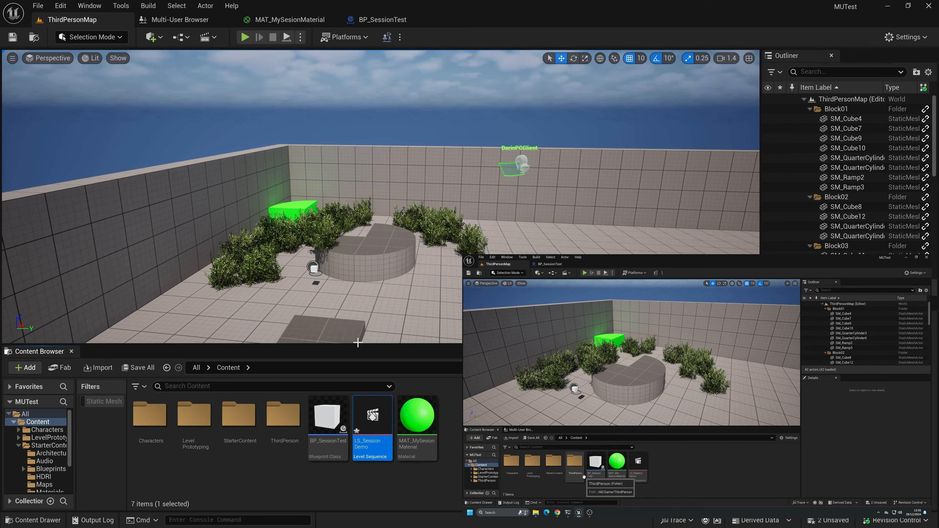
pyautogui.doubleClick(381, 410)
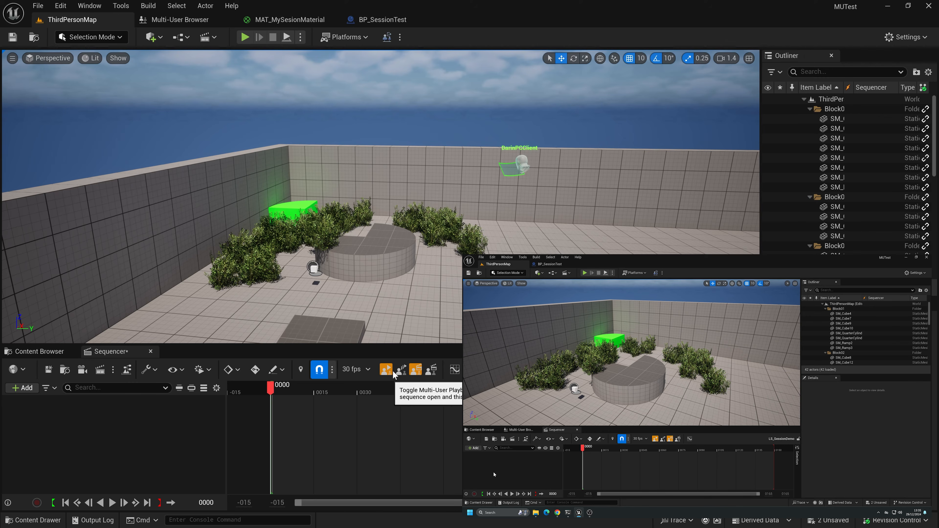
pyautogui.click(402, 370)
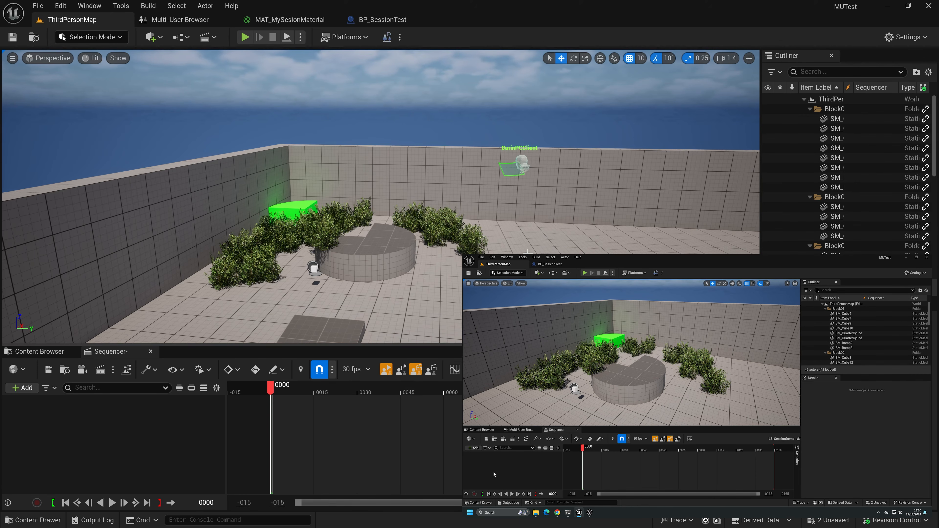
# - Add a Cine Camera Actor to the level on the host machine
pyautogui.click(162, 43)
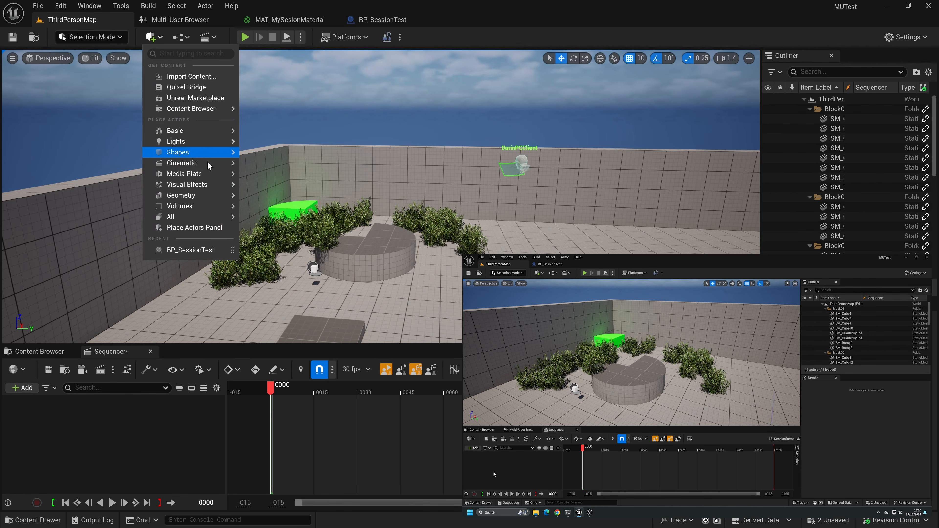
pyautogui.moveTo(207, 165)
pyautogui.click(292, 180)
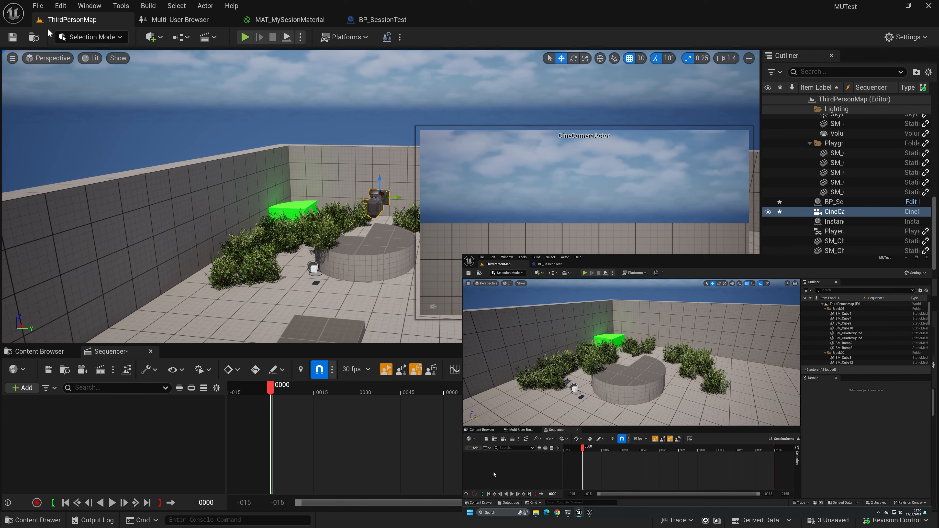
# - Pilot the CineCameraActor until it frames the bushes and the cylinder, and stop piloting
pyautogui.click(49, 57)
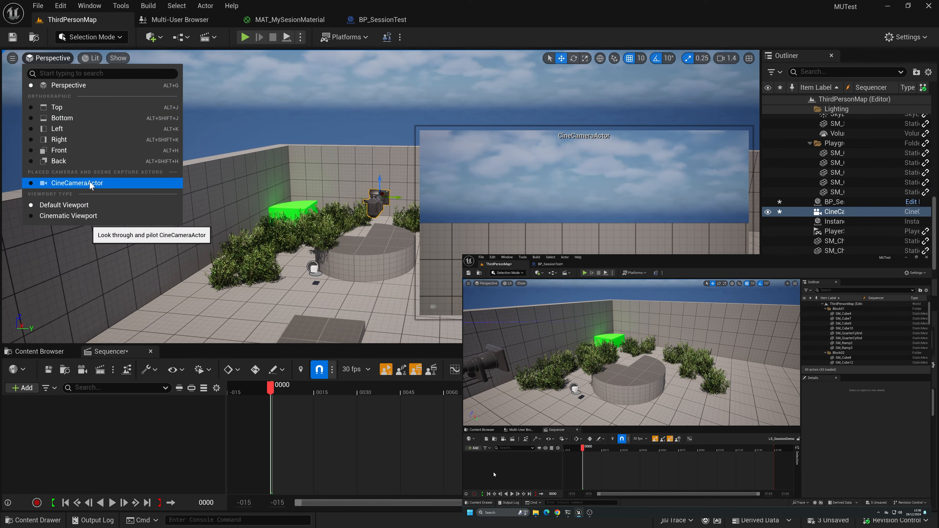
pyautogui.click(90, 184)
pyautogui.moveTo(381, 197); pyautogui.dragTo(368, 213, button='right')
pyautogui.press('d')
pyautogui.press('a')
pyautogui.press('s')
pyautogui.press('a')
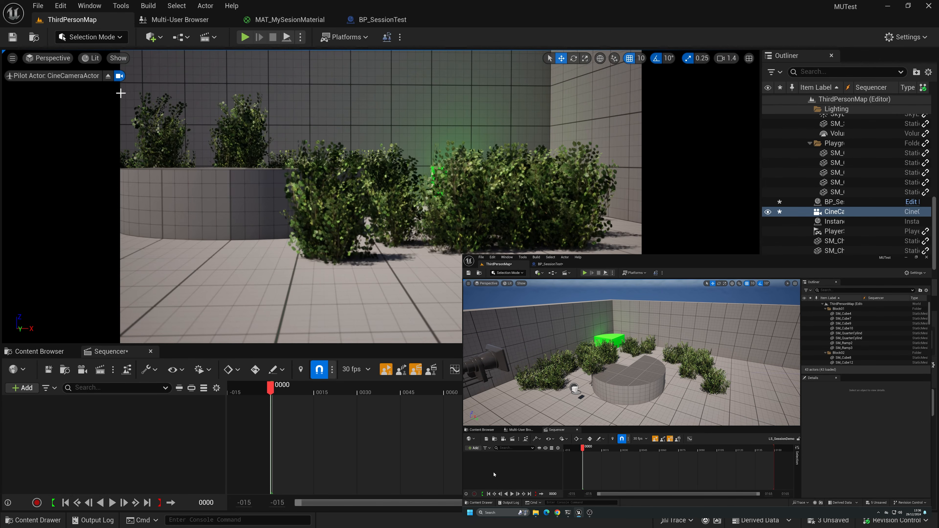
pyautogui.click(109, 77)
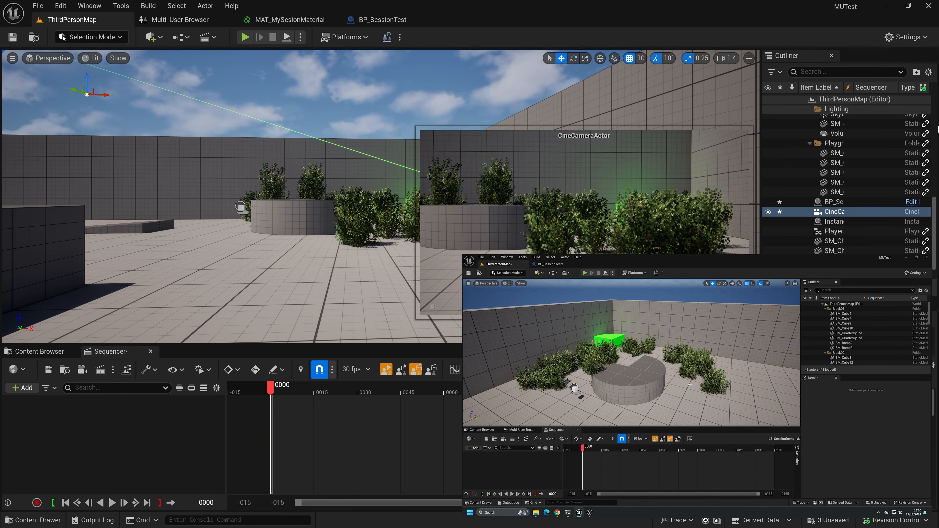
# - Find the CineCameraActor among the level's actors on the client machine and focus the view on it
pyautogui.moveTo(880, 375); pyautogui.dragTo(880, 452)
pyautogui.scroll(-2, 877, 399)
pyautogui.scroll(-6, 877, 400)
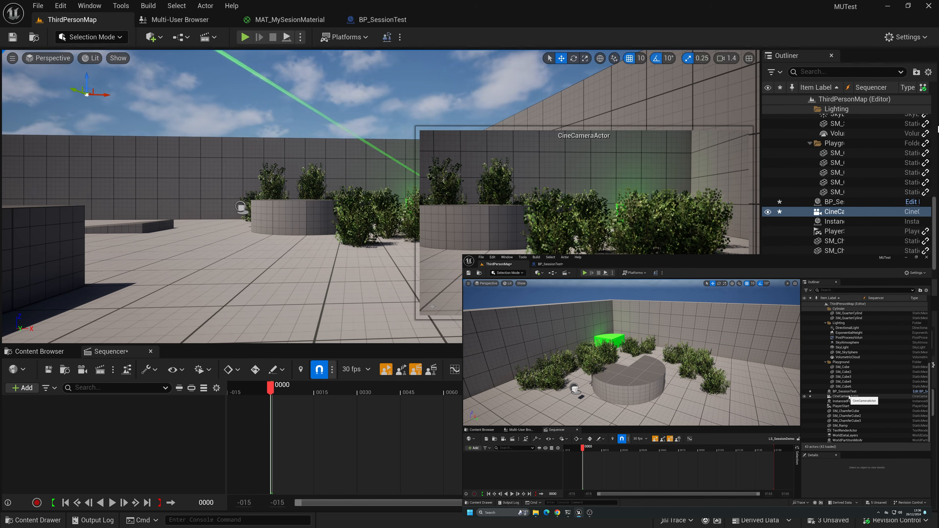
pyautogui.doubleClick(847, 396)
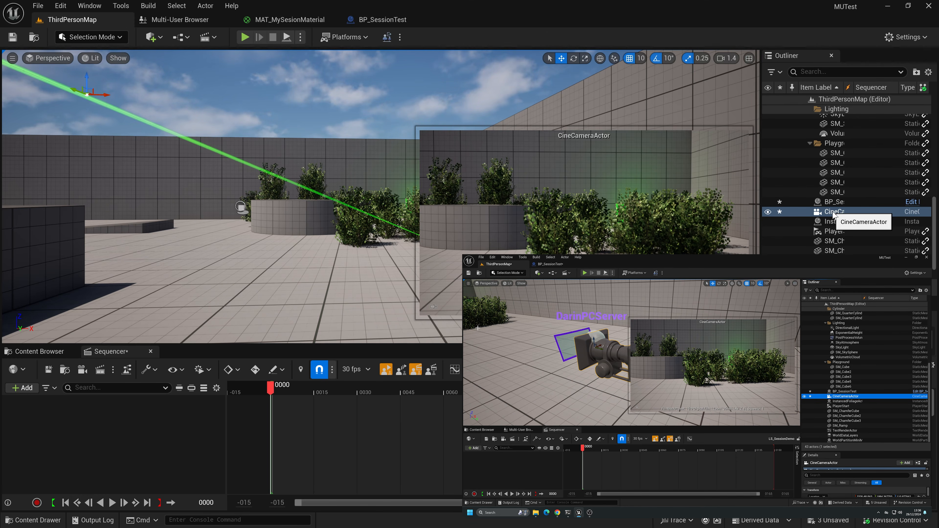
# - Add the CineCameraActor to LS_SessionDemo on the host machine and key its Transform at frame 0
pyautogui.moveTo(833, 215); pyautogui.dragTo(61, 424)
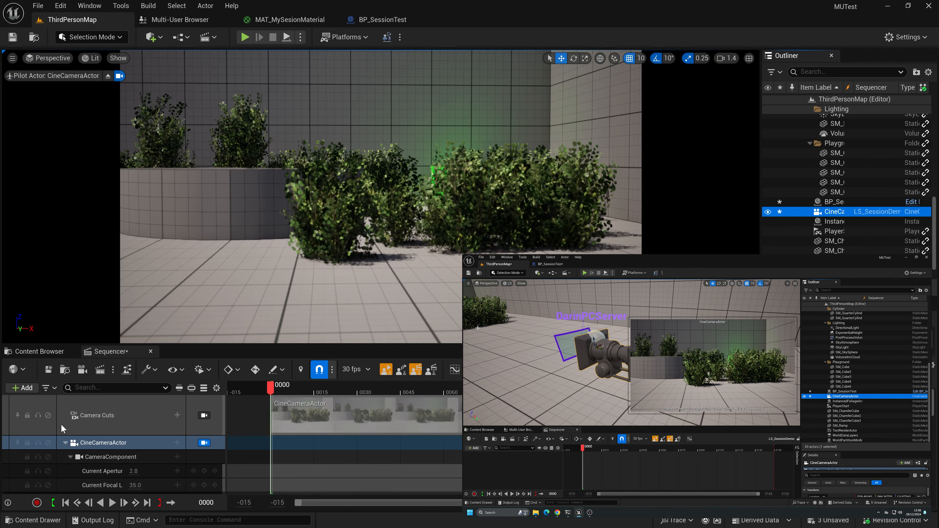
pyautogui.moveTo(260, 344); pyautogui.dragTo(269, 310)
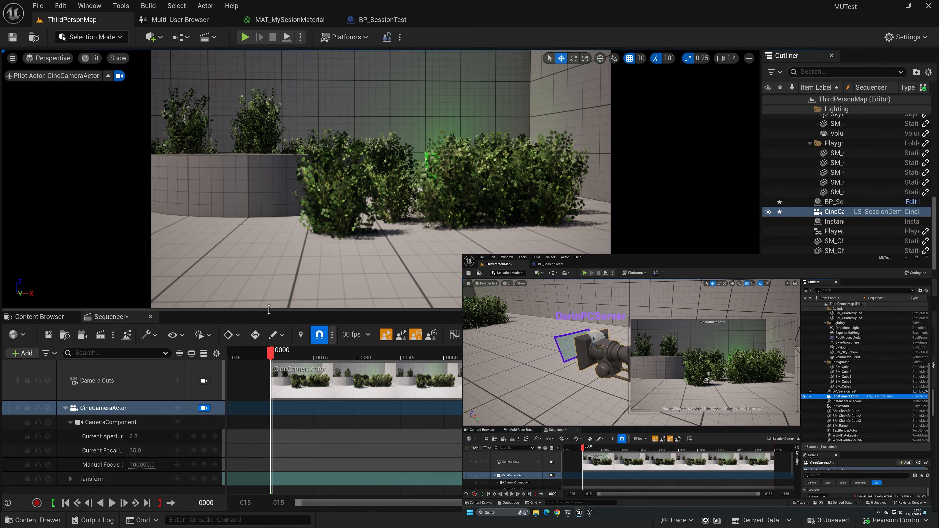
pyautogui.click(204, 479)
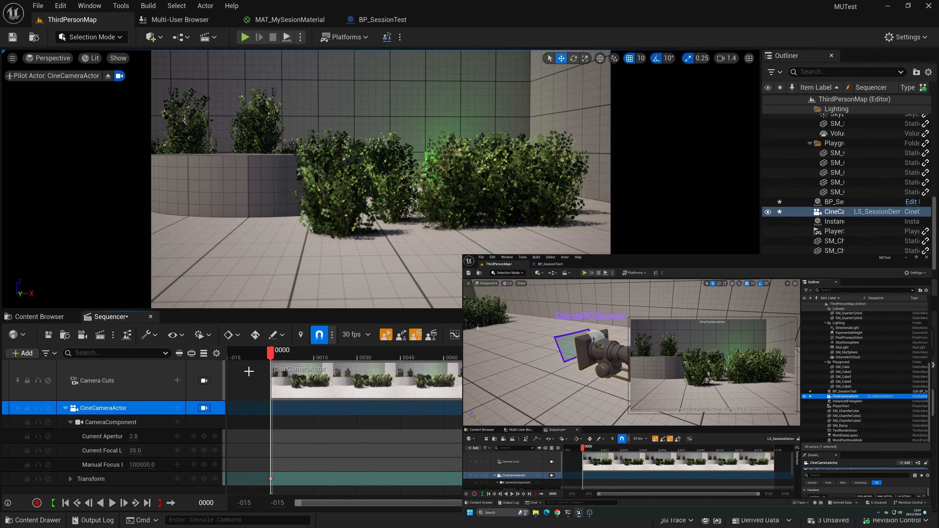
# - Move the playhead to frame 126 and set the camera's X location to 2560
pyautogui.moveTo(269, 354); pyautogui.dragTo(599, 355)
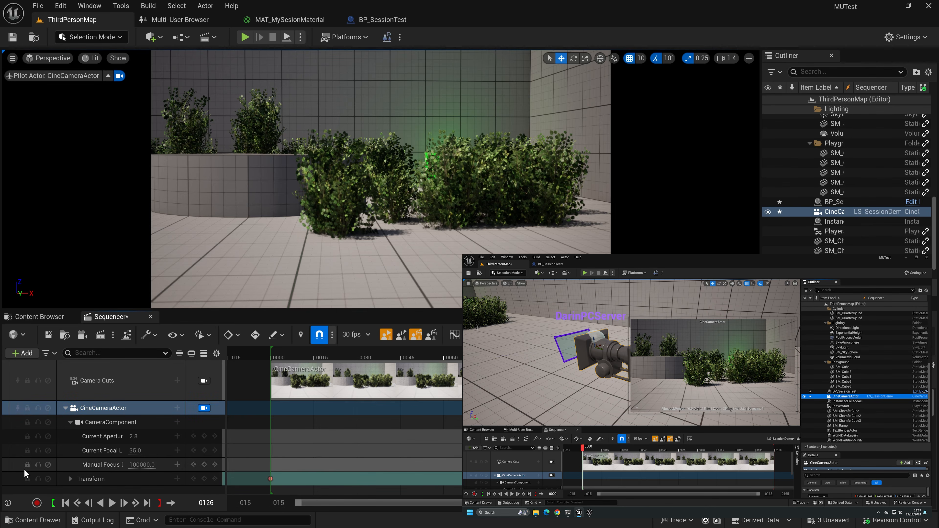
pyautogui.click(70, 479)
pyautogui.scroll(-2, 136, 447)
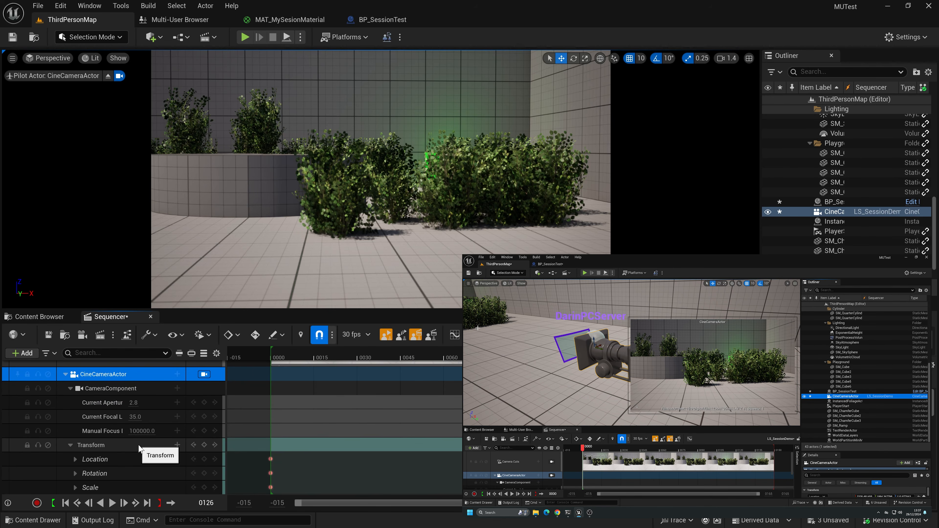
pyautogui.click(75, 461)
pyautogui.moveTo(150, 475); pyautogui.dragTo(237, 474)
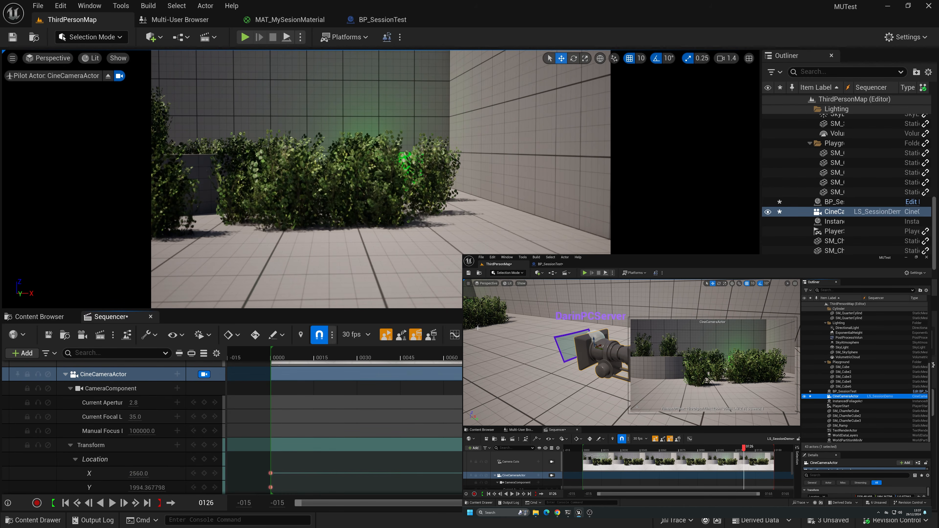
# - Play the sequence from frame 0 to watch the camera move on both machines, and return to the start
pyautogui.moveTo(634, 357); pyautogui.dragTo(272, 358)
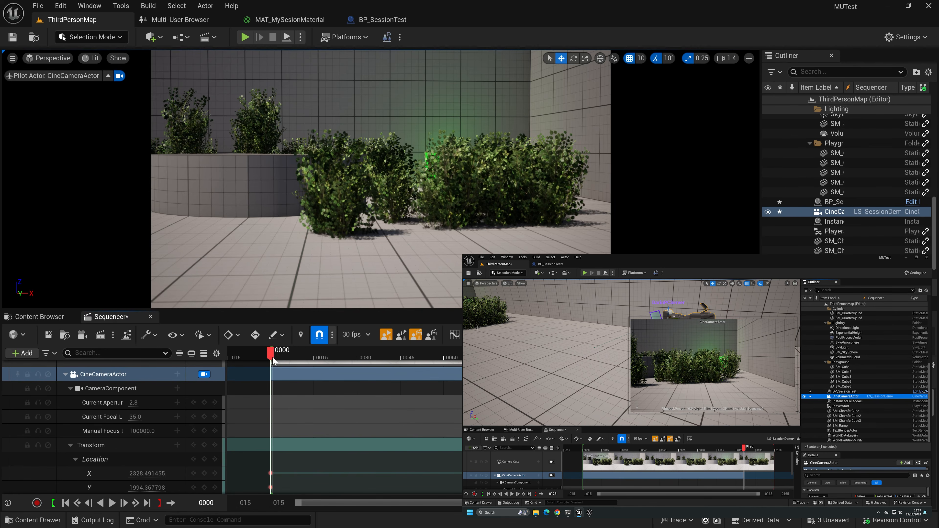
pyautogui.click(113, 503)
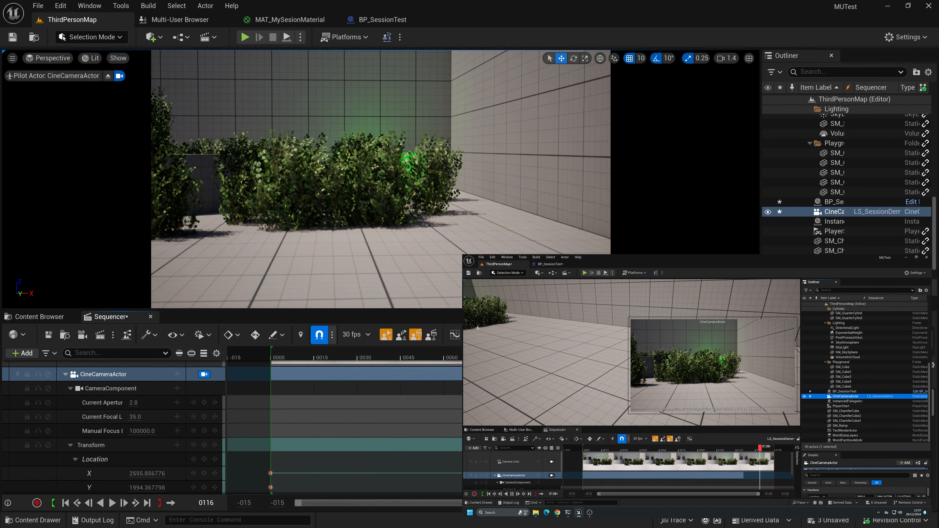
pyautogui.moveTo(607, 354); pyautogui.dragTo(273, 354)
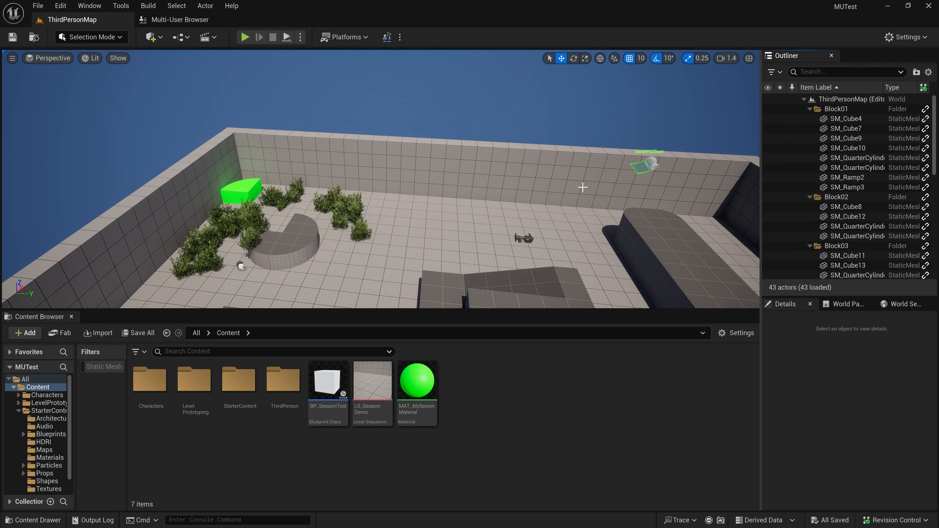
# - Review the session's clients and operation history in the Multi-User Browser, and return to ThirdPersonMap
pyautogui.moveTo(543, 168)
pyautogui.mouseDown(button='right')
pyautogui.moveTo(522, 174)
pyautogui.moveTo(557, 170)
pyautogui.moveTo(543, 168)
pyautogui.mouseUp(button='right')
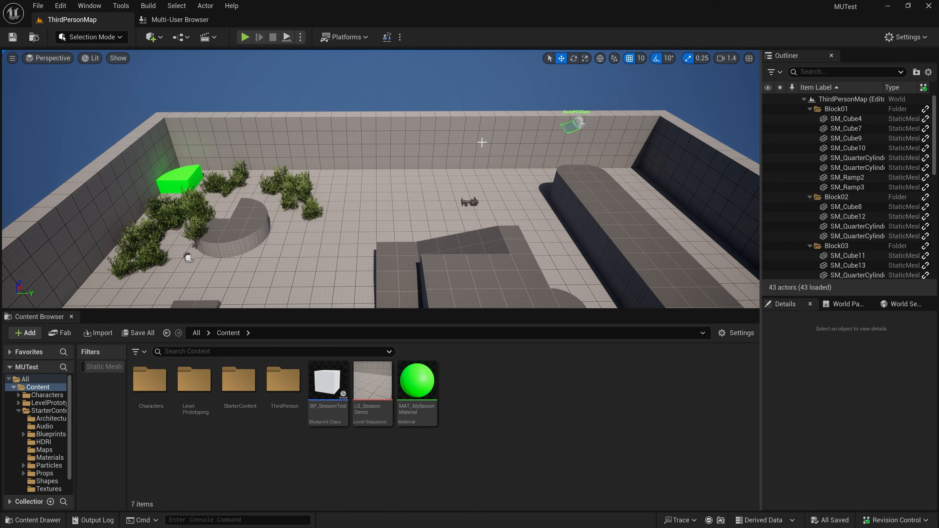
pyautogui.click(203, 23)
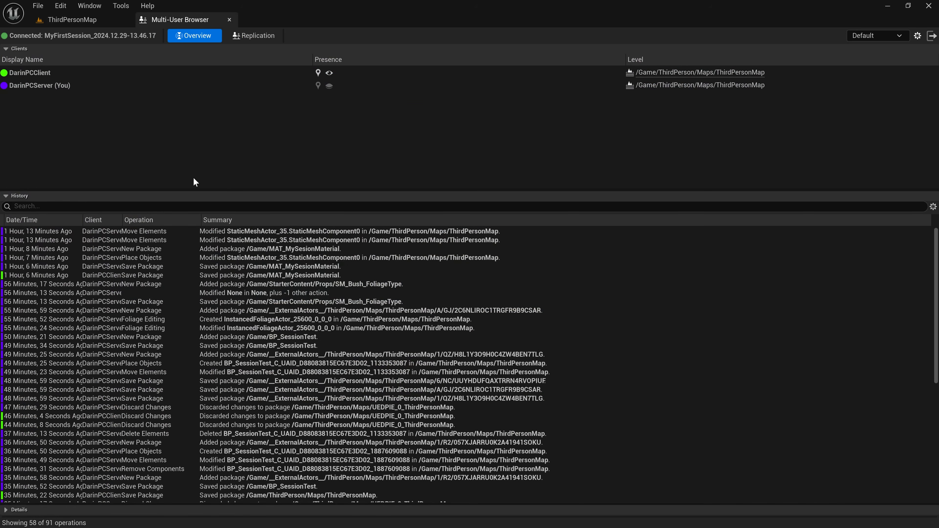
pyautogui.click(88, 21)
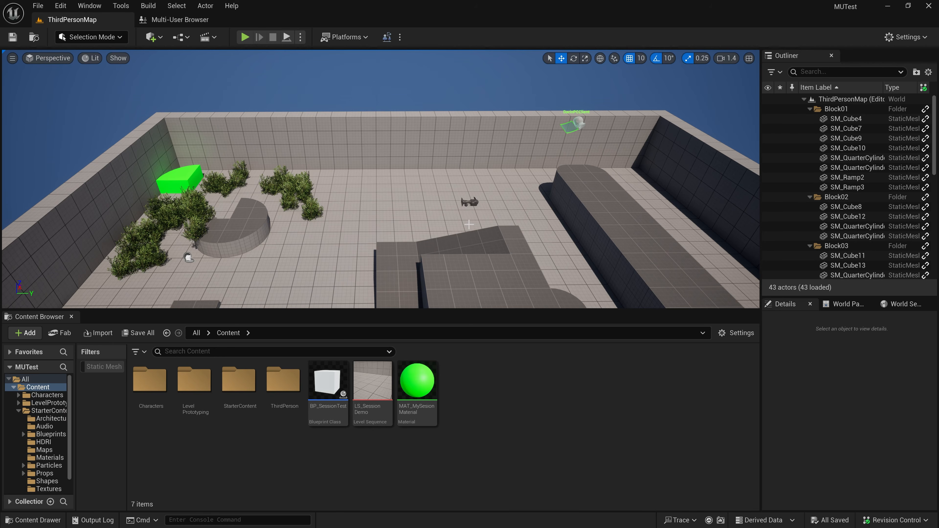
# - Persist all listed session changes on the host machine with Make Files Writable enabled
pyautogui.moveTo(895, 524)
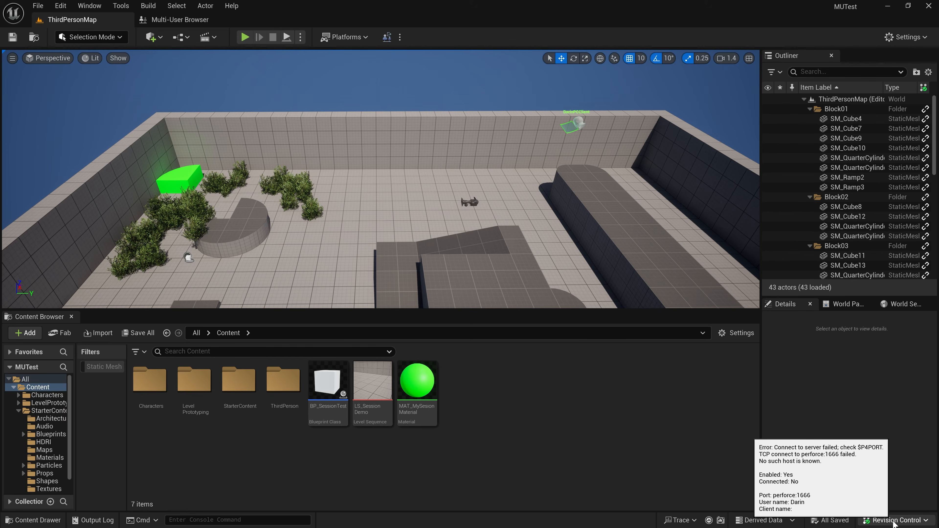
pyautogui.click(896, 524)
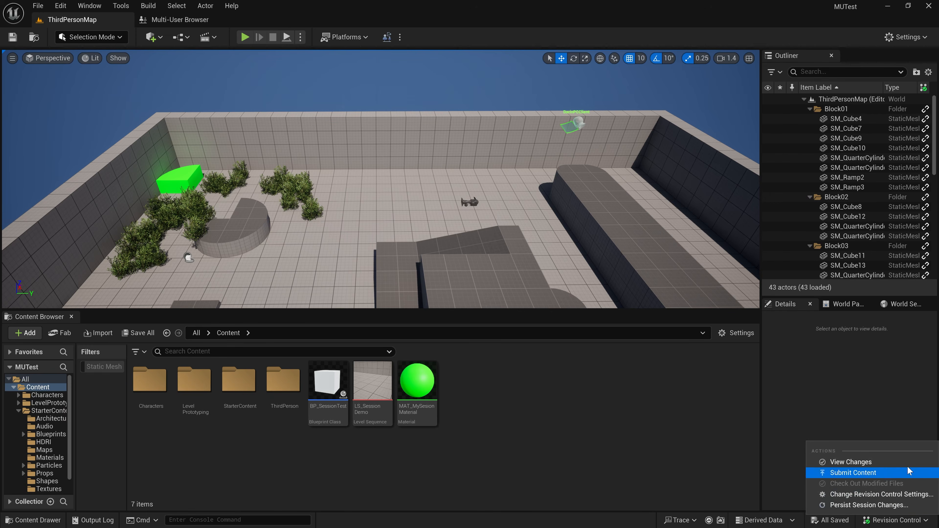
pyautogui.click(855, 506)
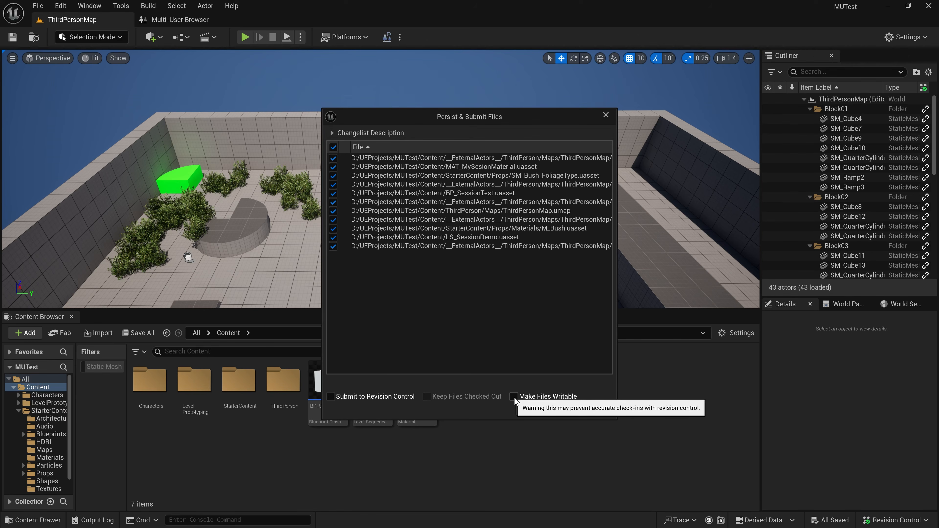
pyautogui.click(514, 397)
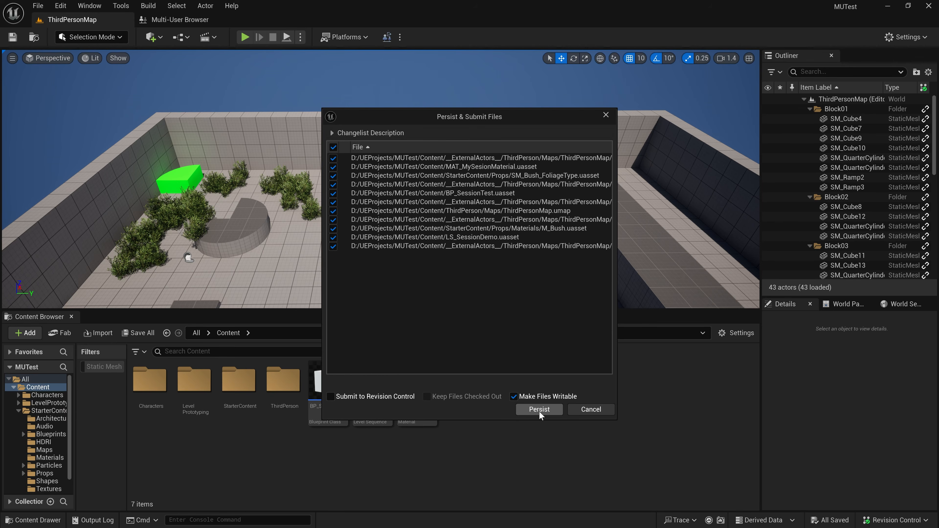
pyautogui.click(540, 410)
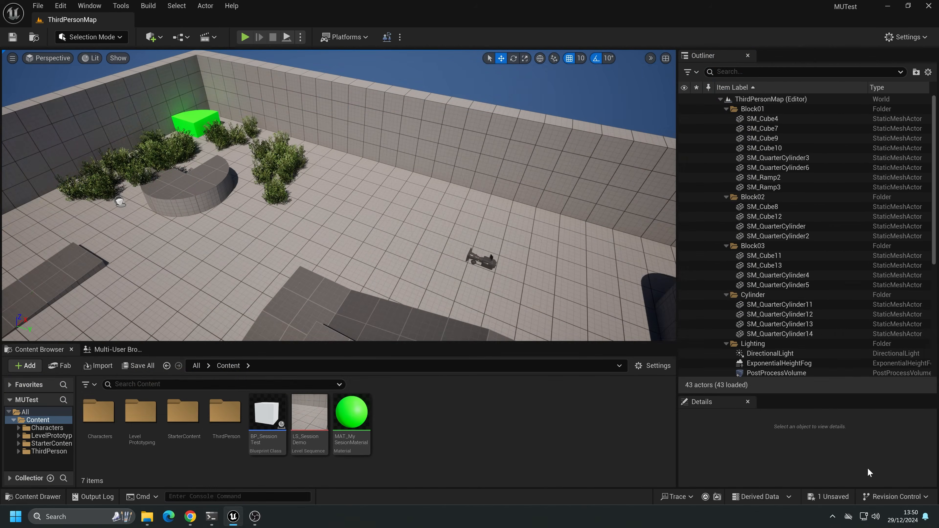
# - Persist all listed session changes on the client machine with Make Files Writable enabled
pyautogui.click(896, 497)
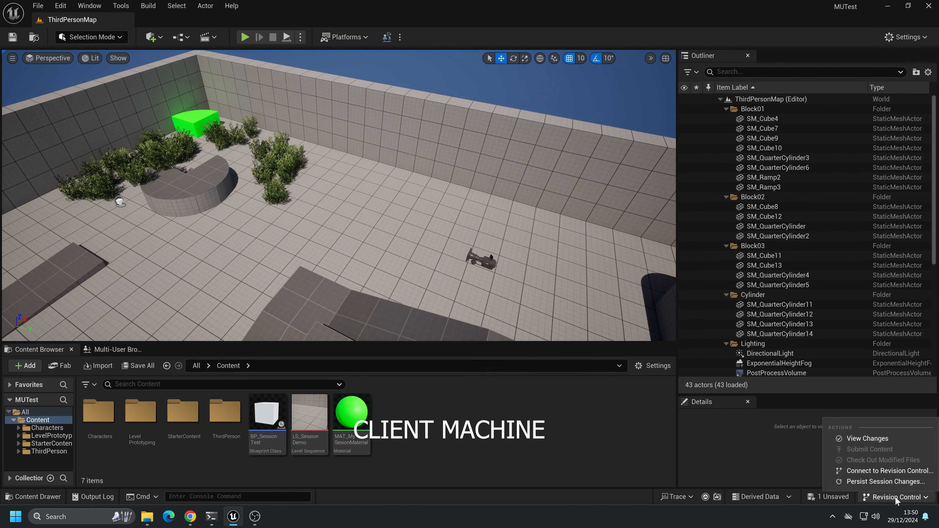
pyautogui.click(884, 482)
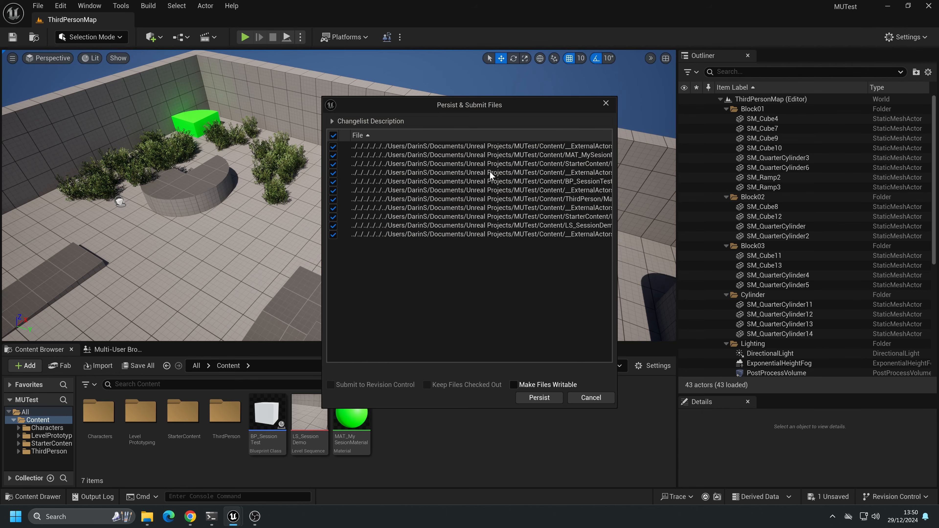
pyautogui.click(515, 385)
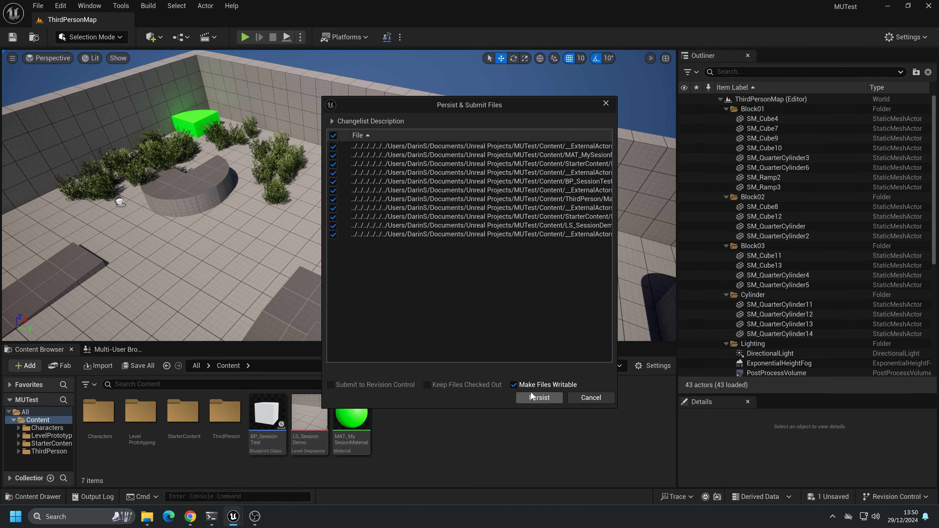
pyautogui.click(540, 399)
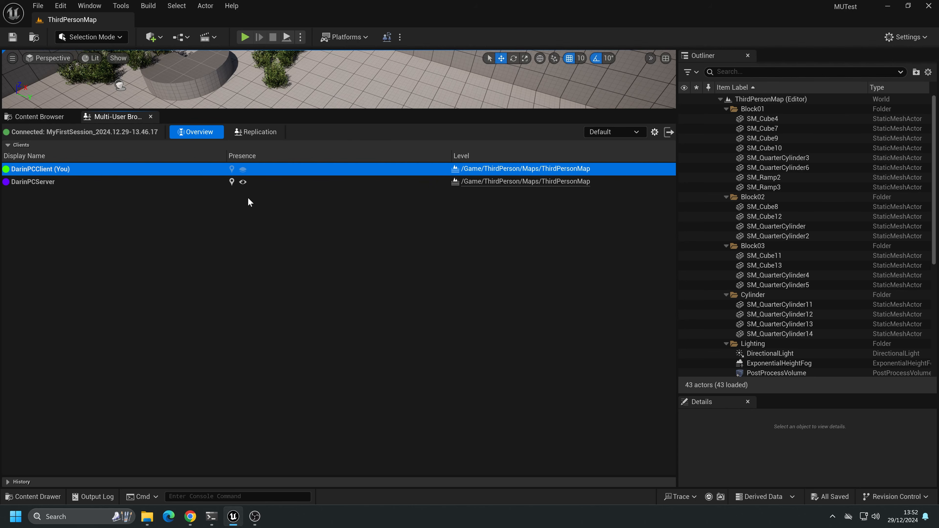
# - Leave the multi-user session on the client machine
pyautogui.click(43, 185)
pyautogui.click(48, 170)
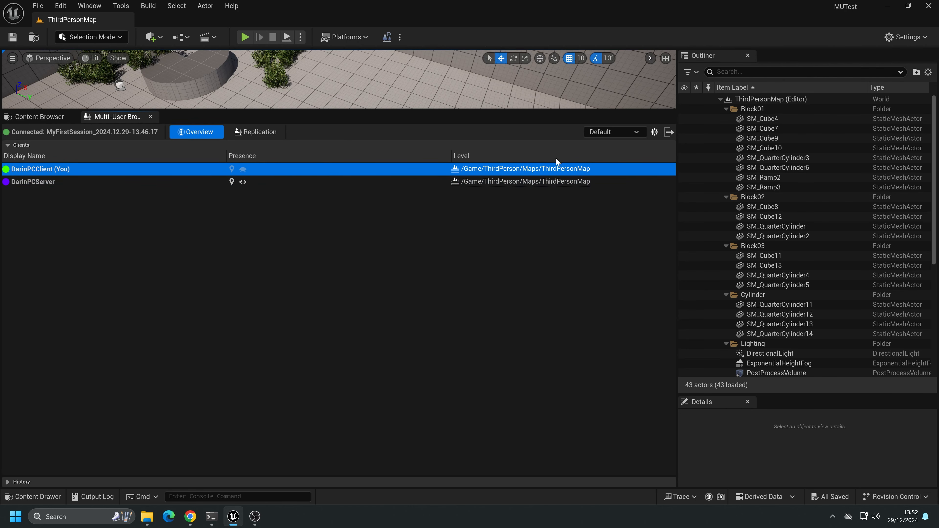
pyautogui.click(670, 133)
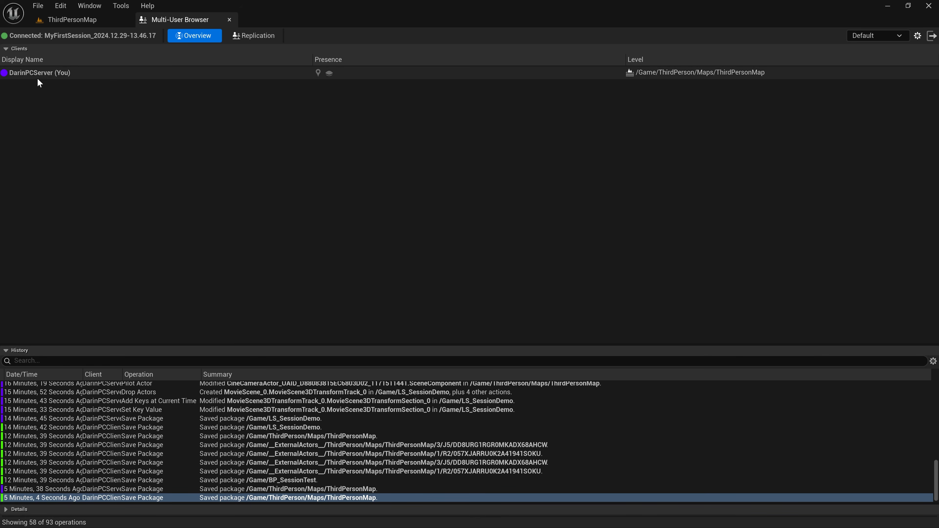
# - Leave the multi-user session on the host machine without persisting the changes again
pyautogui.moveTo(41, 75)
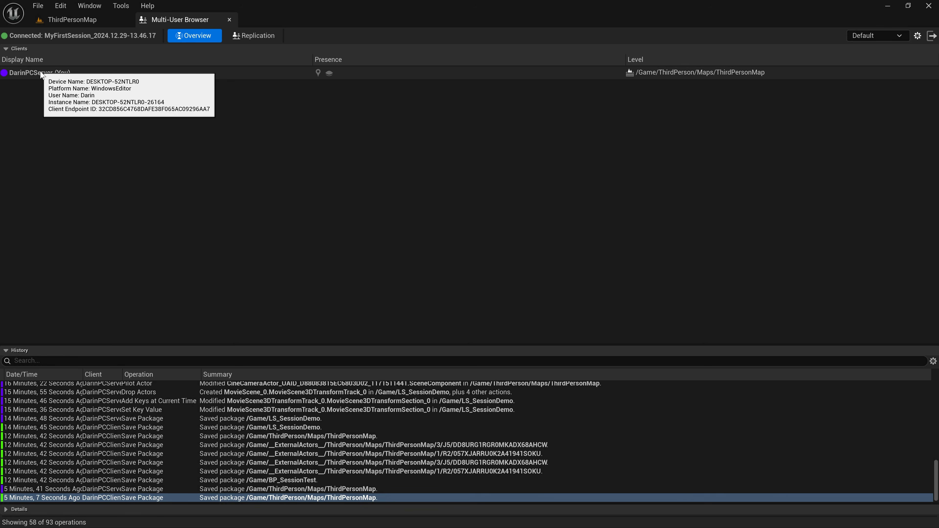
pyautogui.click(39, 72)
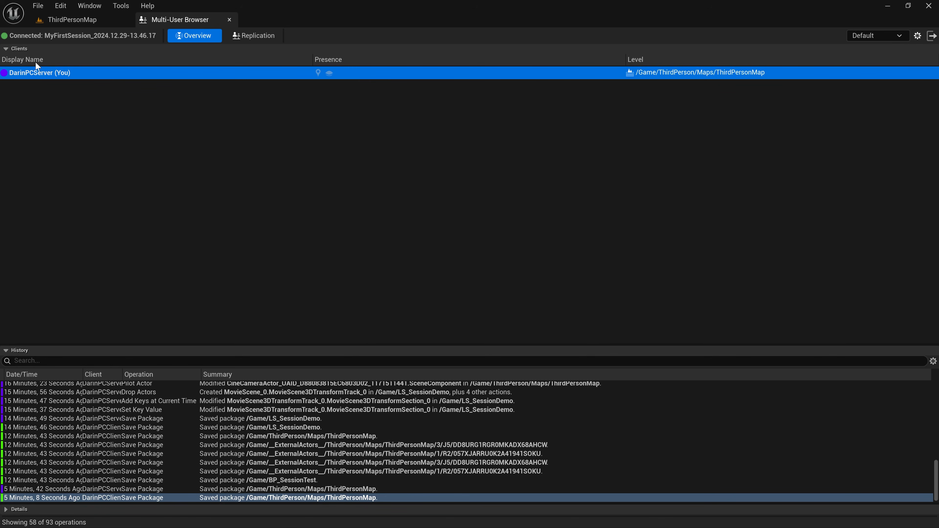
pyautogui.click(932, 36)
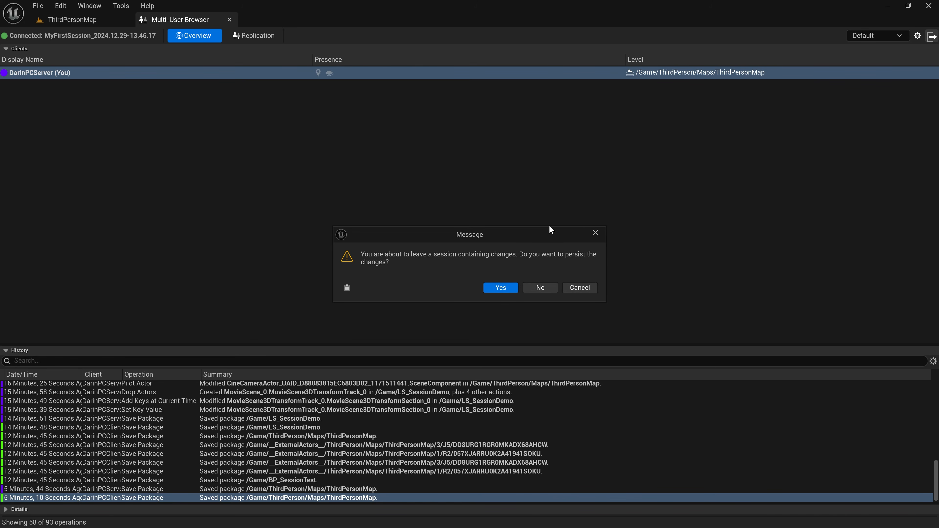
pyautogui.click(539, 288)
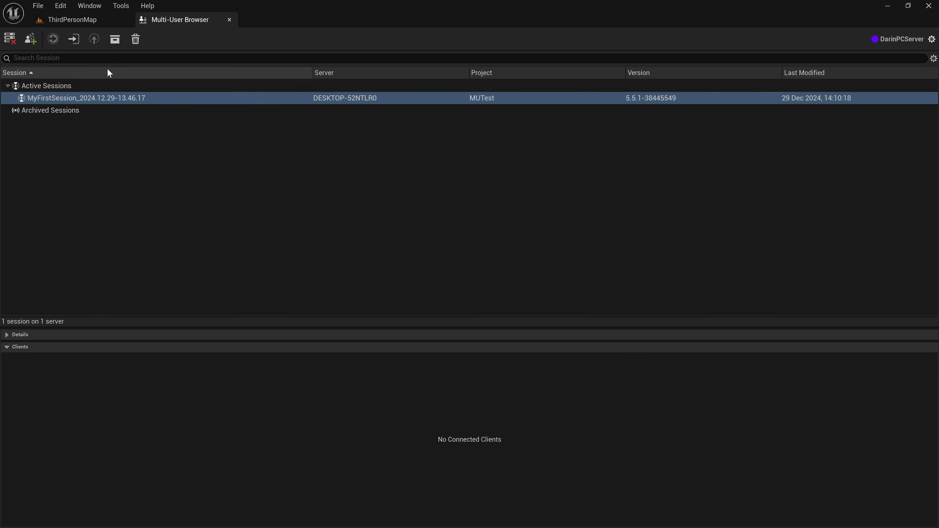
# - Archive the active session MyFirstSession_2024.12.29-13.46.17 under the shortened name MyFirstSession_2024.12.29-14.13.54
pyautogui.moveTo(63, 103)
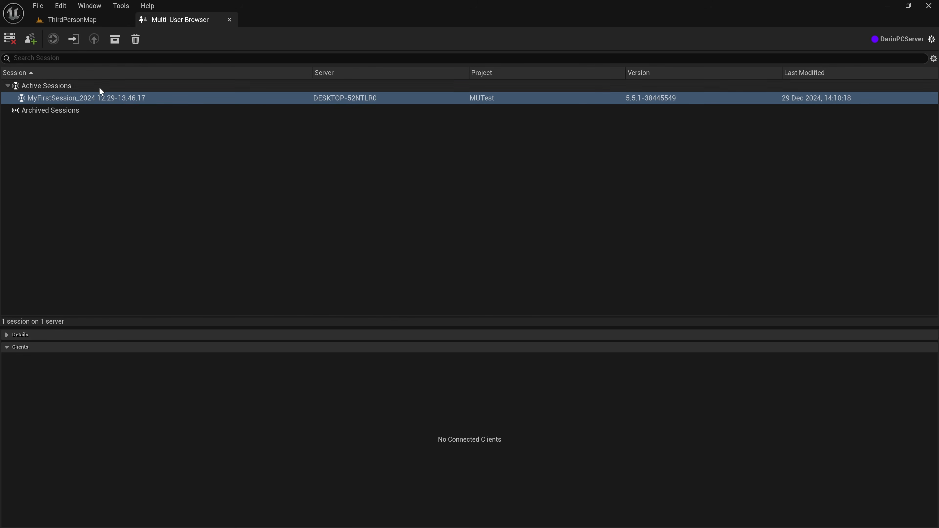
pyautogui.moveTo(108, 101)
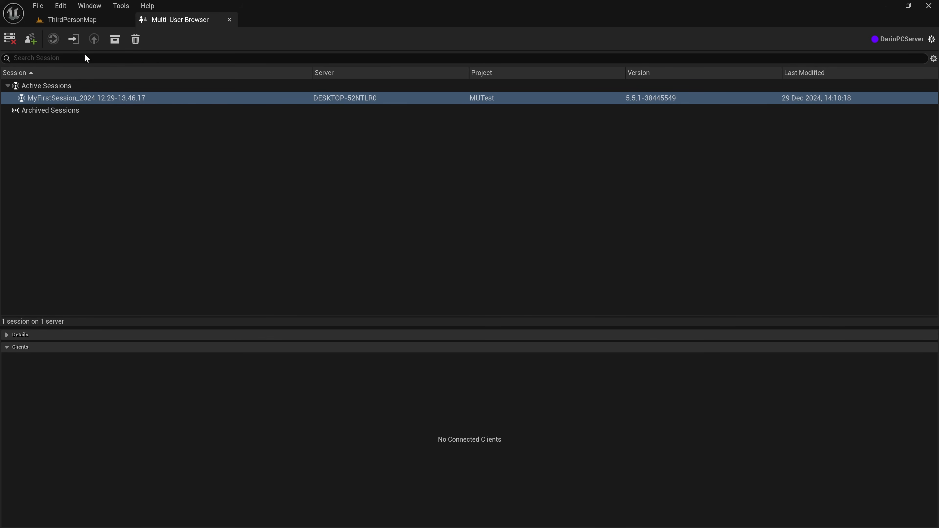
pyautogui.moveTo(140, 103)
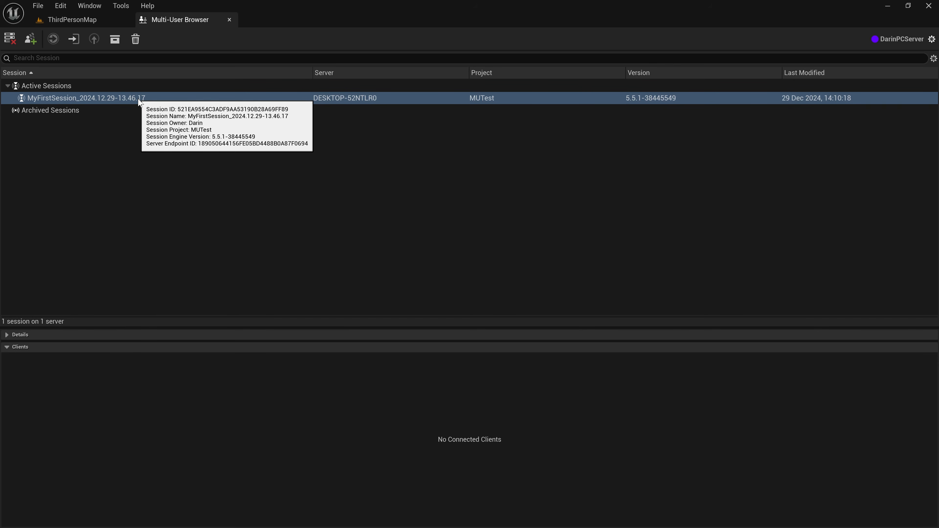
pyautogui.rightClick(139, 99)
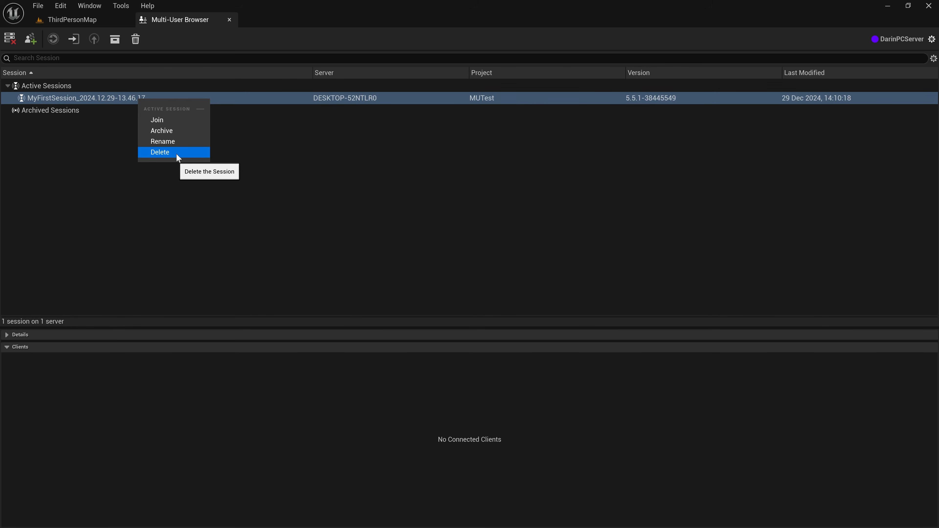
pyautogui.click(179, 132)
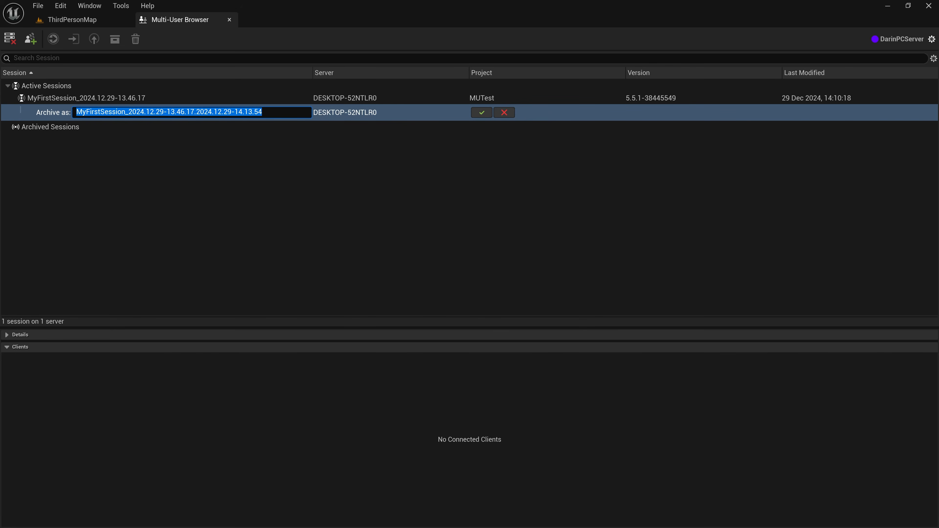
pyautogui.moveTo(196, 111); pyautogui.dragTo(128, 112)
pyautogui.press('BackSpace')
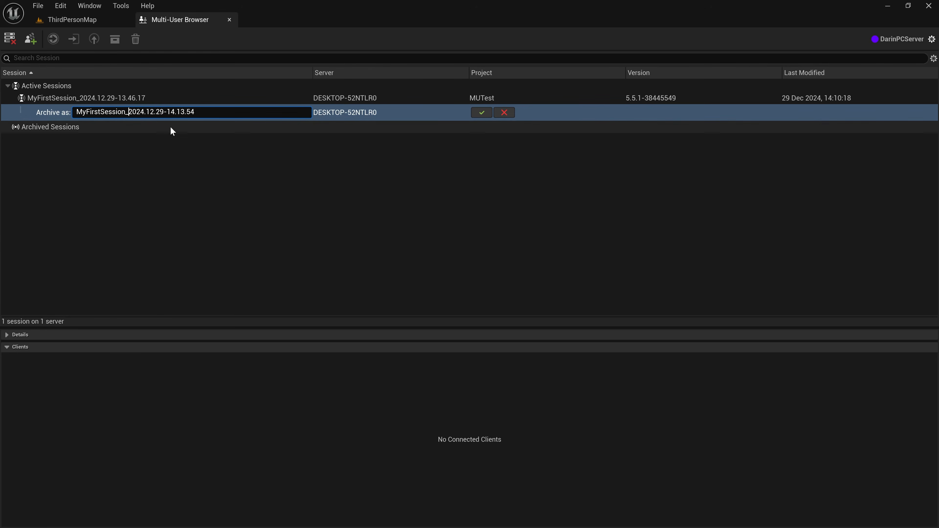
pyautogui.click(482, 113)
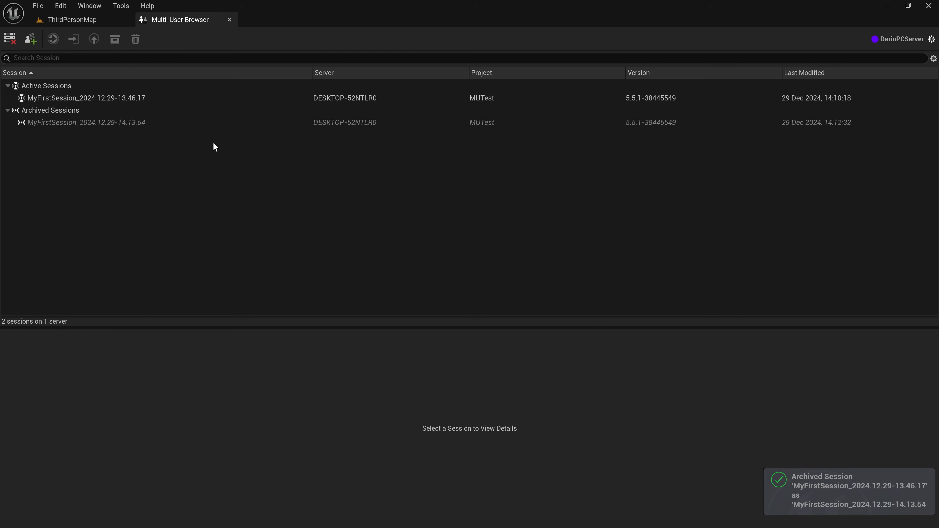
# - Delete the active session MyFirstSession_2024.12.29-13.46.17 from the server
pyautogui.click(113, 99)
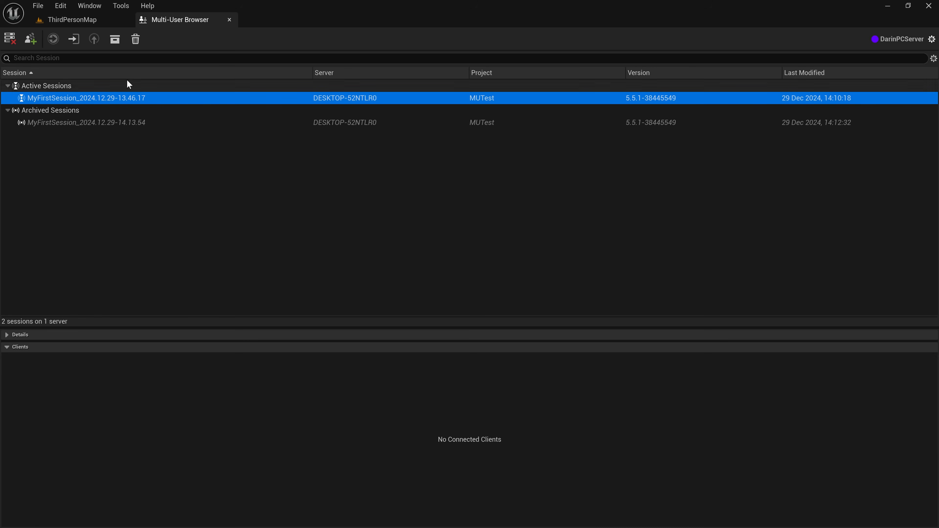
pyautogui.click(136, 43)
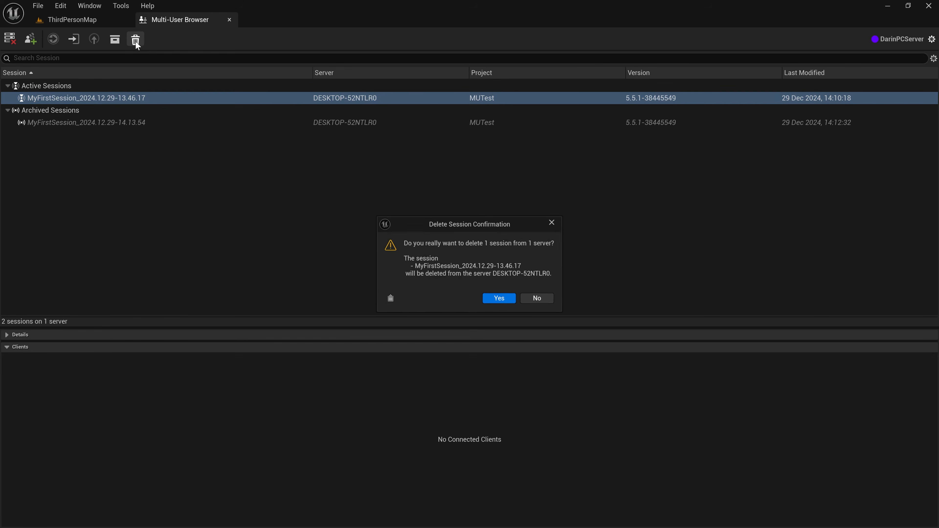
pyautogui.click(499, 300)
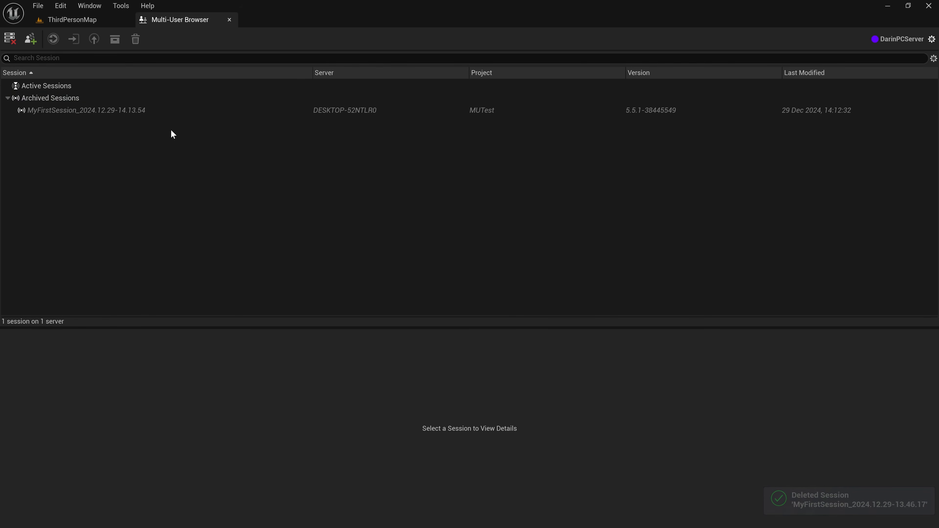
# - Examine the details and available actions of the archived session MyFirstSession_2024.12.29-14.13.54 without applying any of them
pyautogui.click(79, 111)
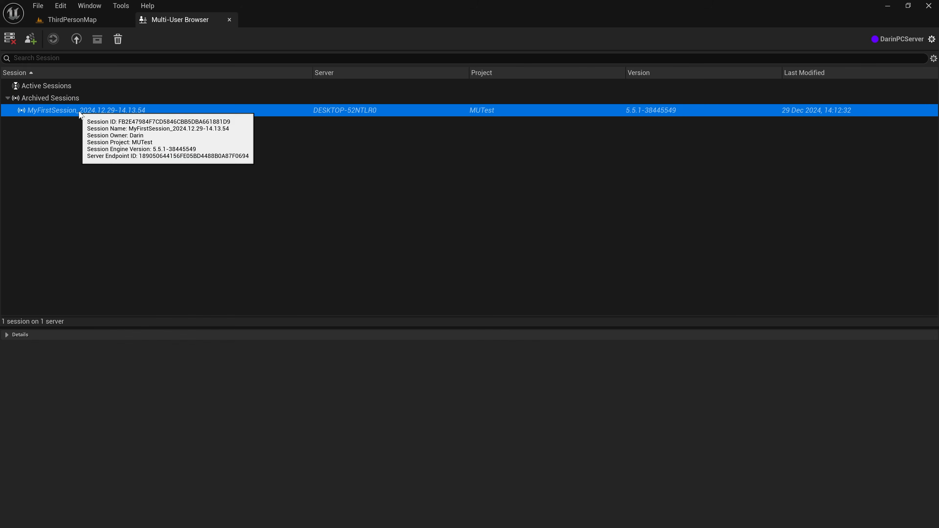
pyautogui.rightClick(79, 112)
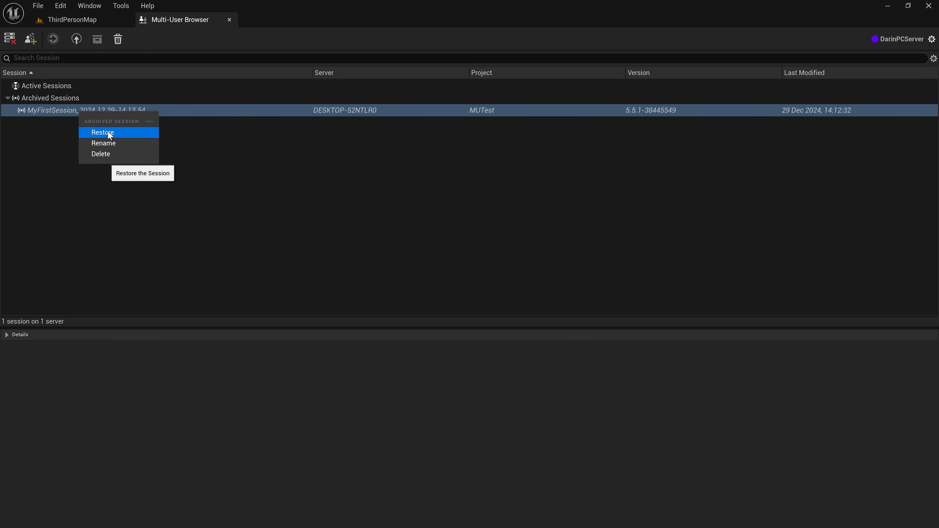
pyautogui.click(228, 128)
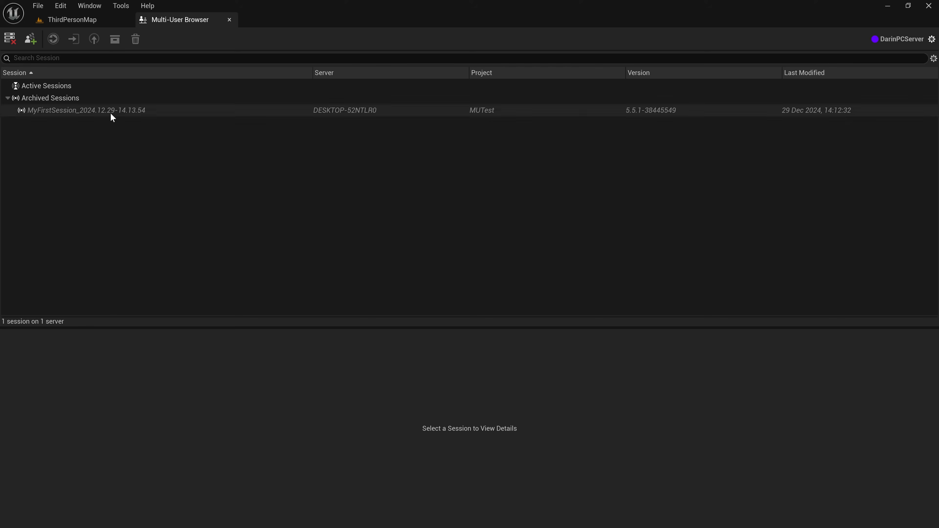
pyautogui.moveTo(112, 116)
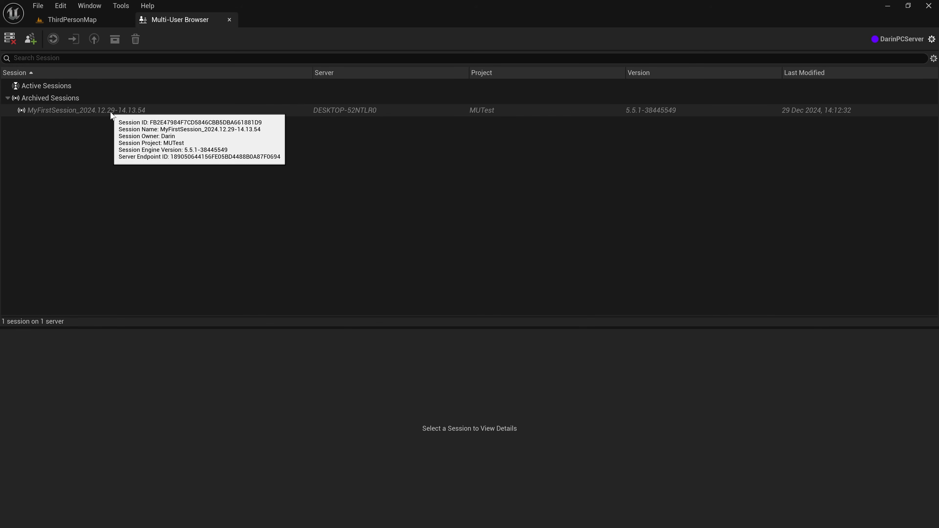